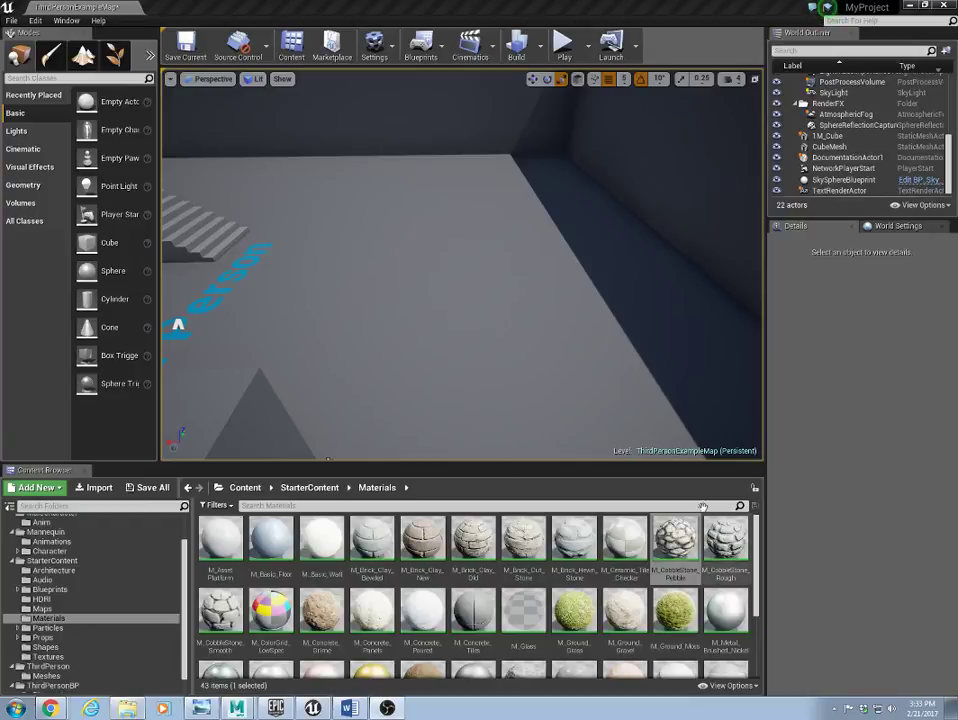
Play-test the level by running the third-person character around the arena, and end the session
left_click(562, 45)
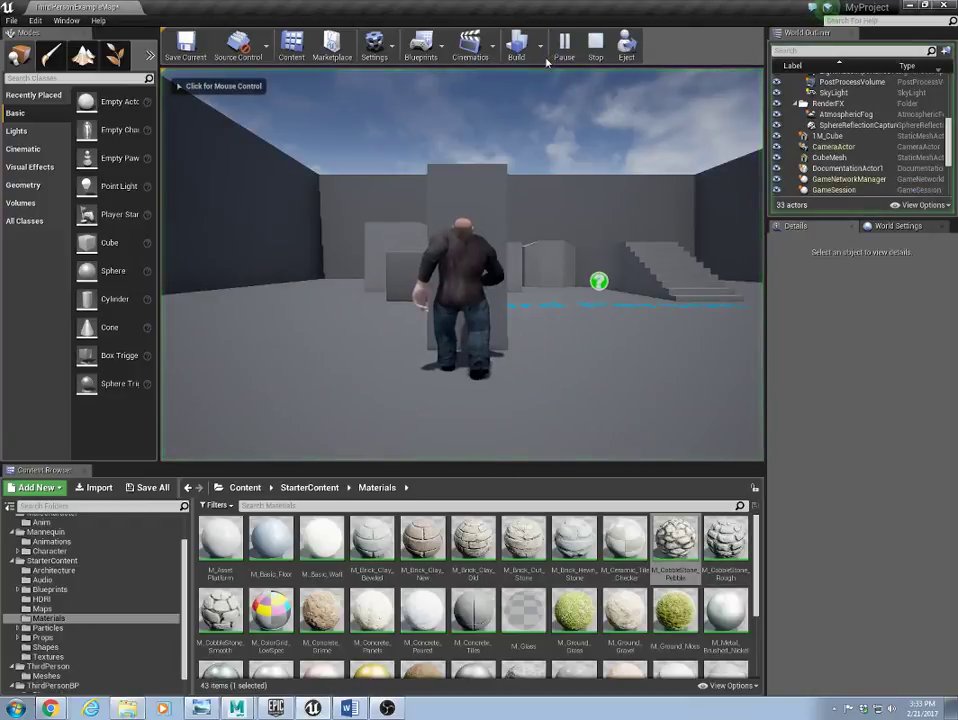
left_click(556, 203)
key("w")
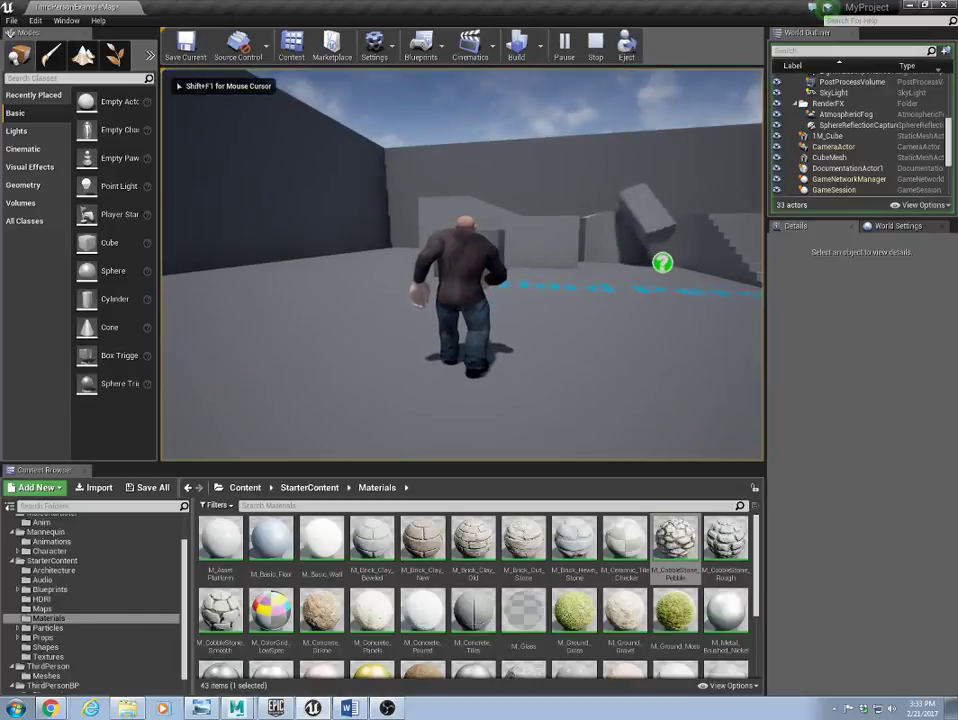
key("w")
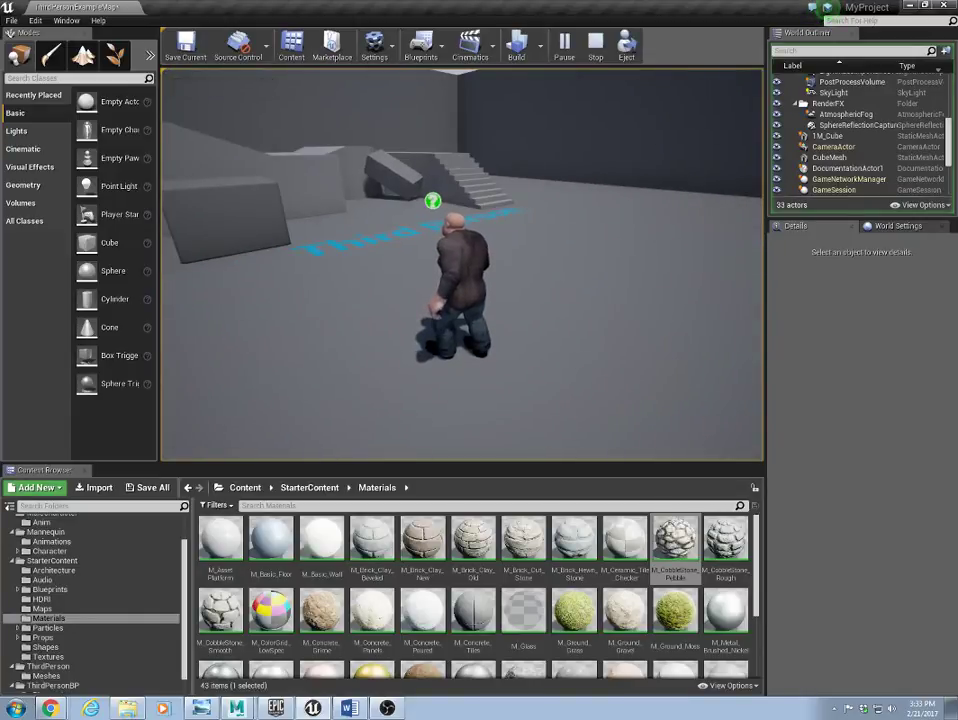
key("Escape")
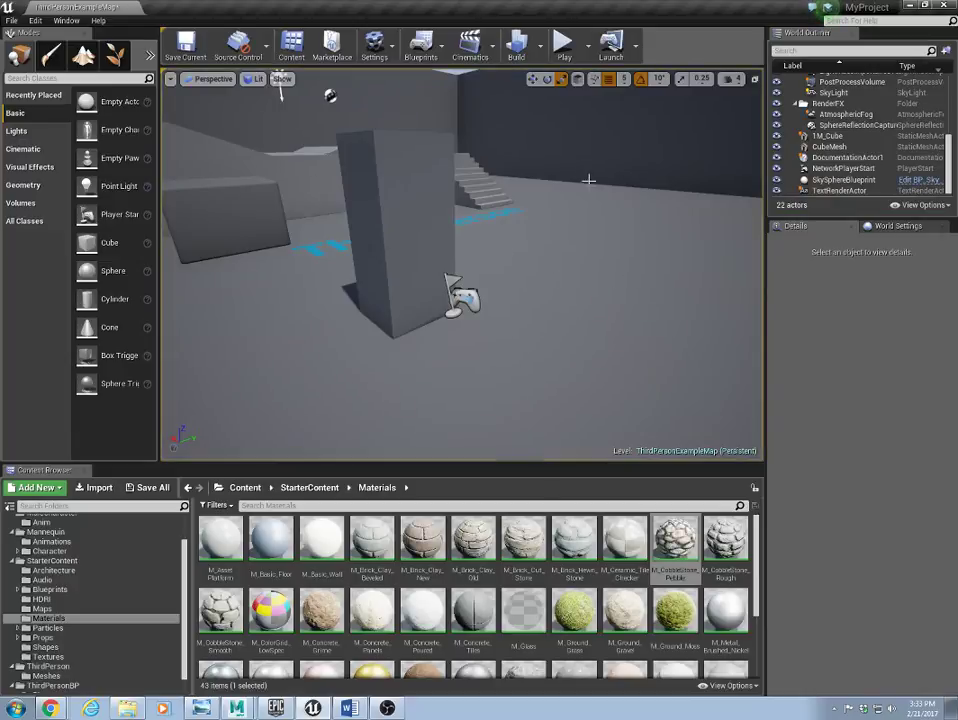
Delete the blue "Third Person" floor text and the green question-mark documentation actor beside it
key("w")
right_click_drag(588, 194, 662, 115)
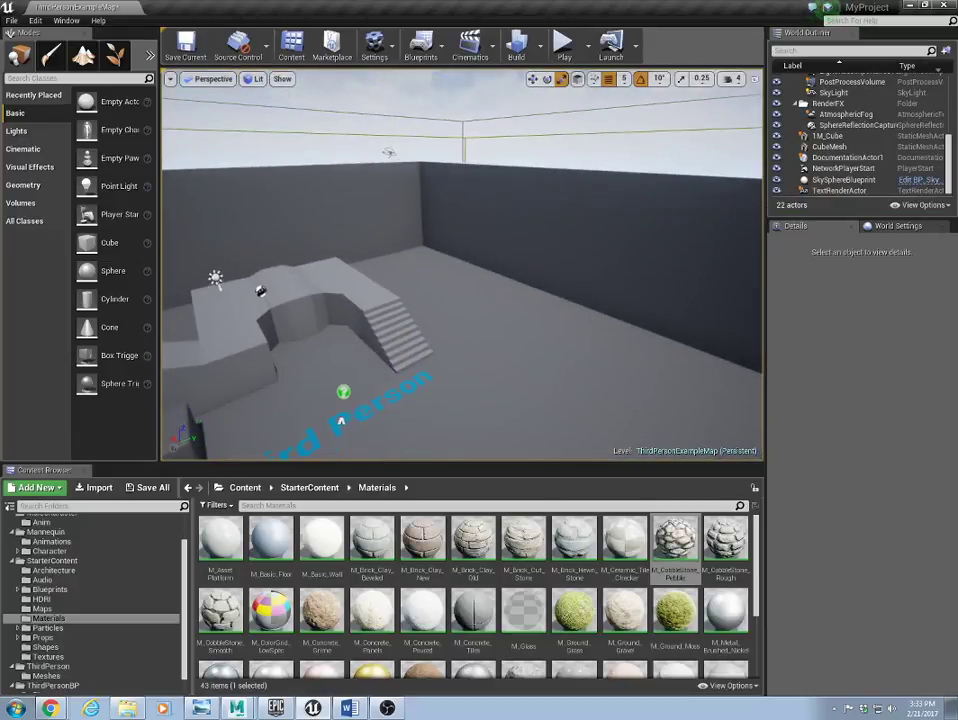
right_click_drag(523, 323, 388, 328)
key("d")
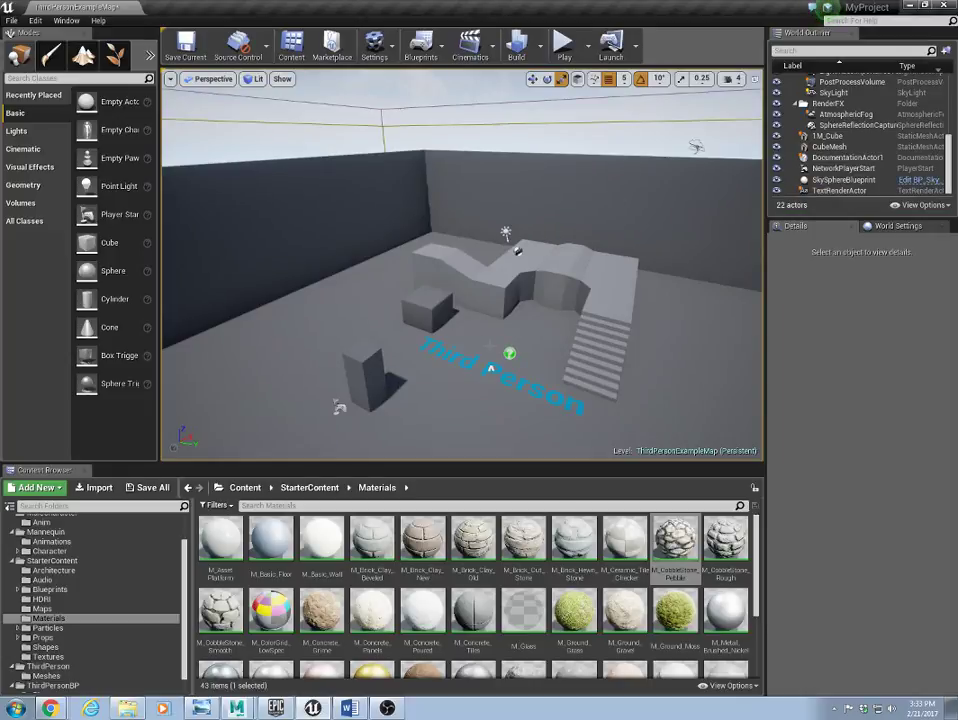
right_click_drag(625, 389, 559, 349)
left_click(541, 359)
key("Delete")
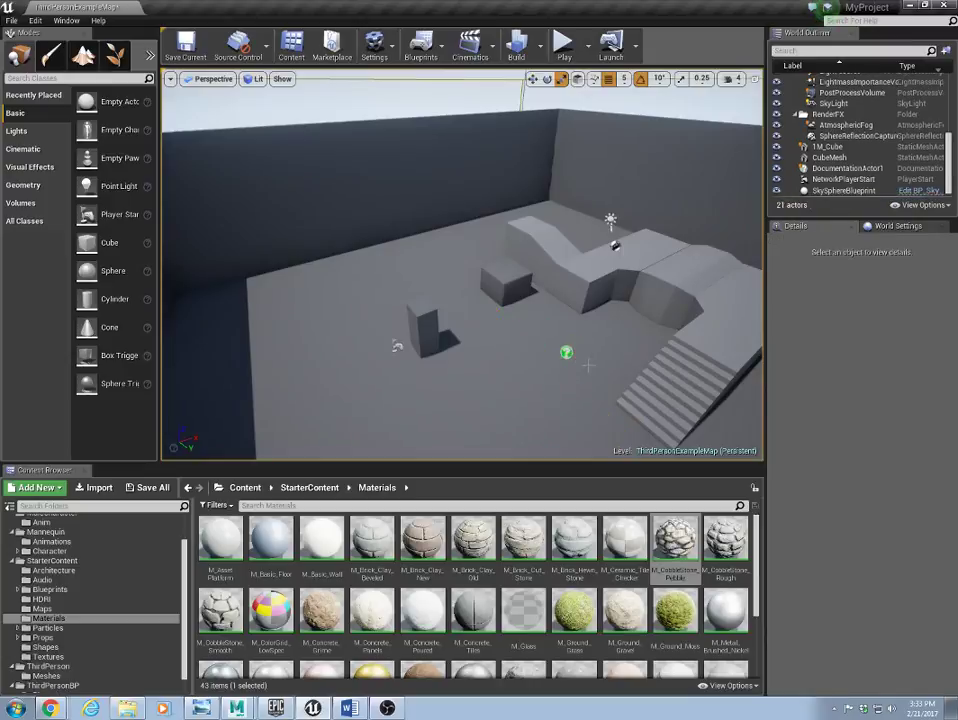
left_click(566, 351)
key("Delete")
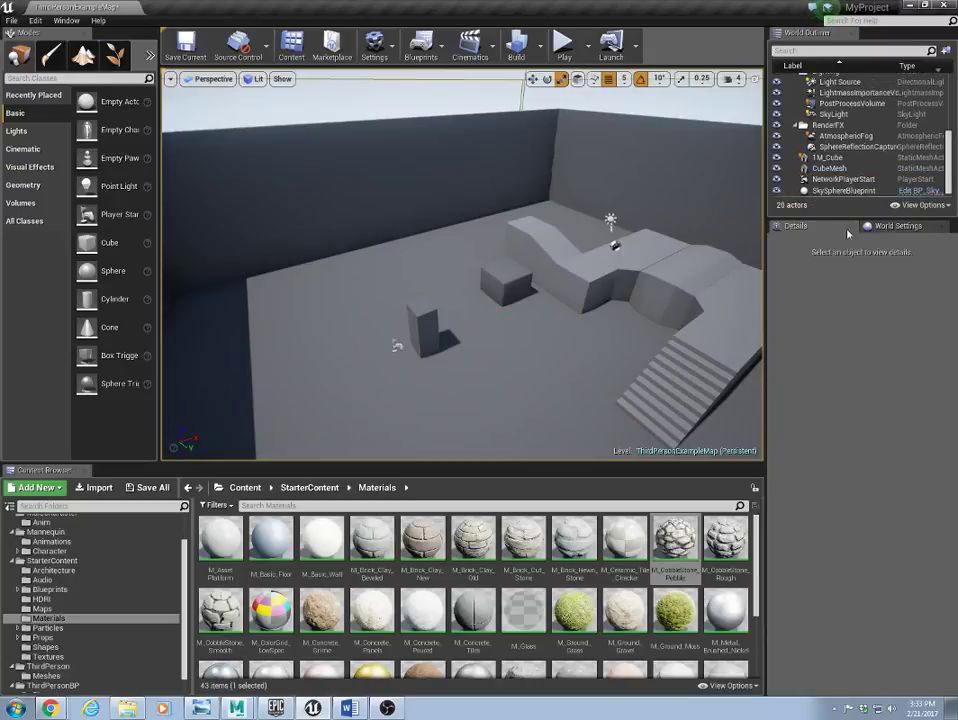
Move the end wall Wall7 outward along the X axis, well away from the arena
scroll(658, 317, "down", 8)
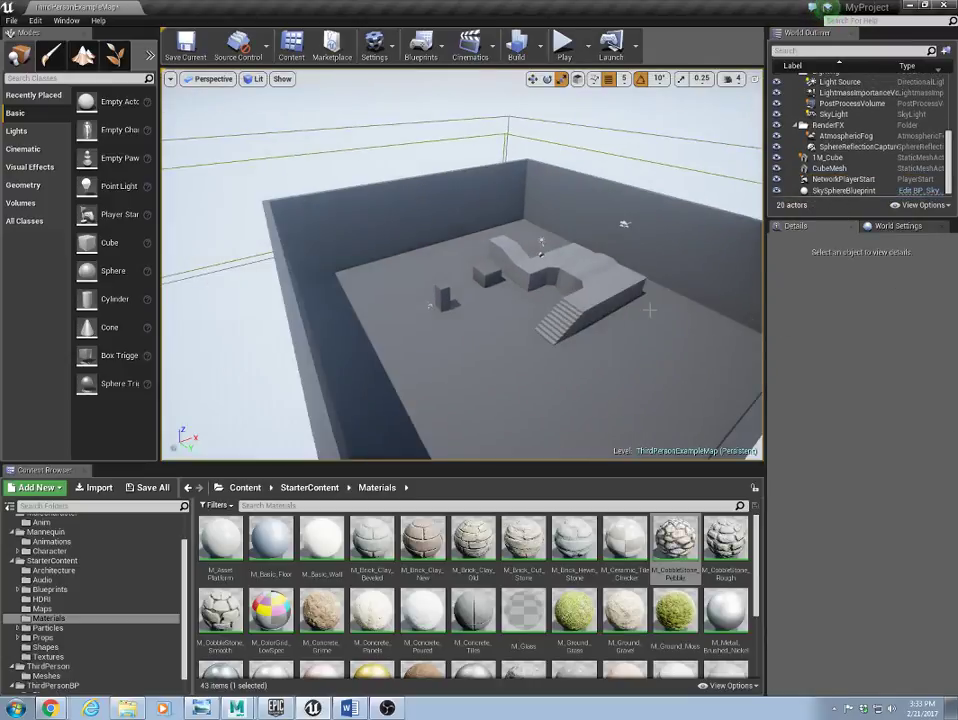
left_click(651, 279)
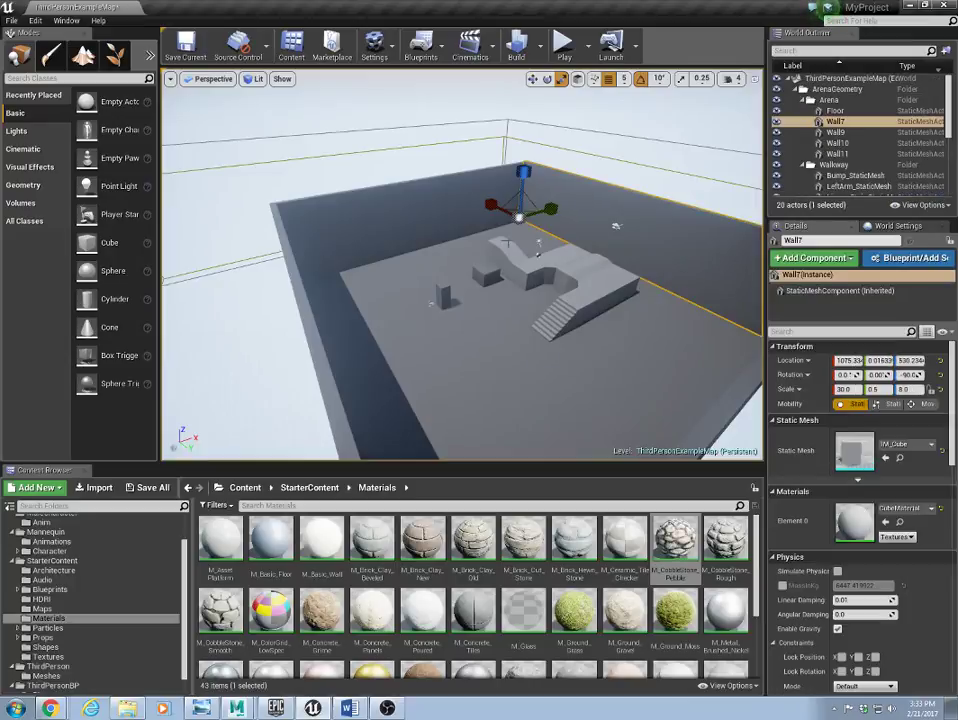
key("w")
left_click_drag(548, 210, 688, 158)
Stretch the floor to an X scale of about 2.0 and shift it along X to about 1740 cm, towards the moved end wall
left_click(657, 342)
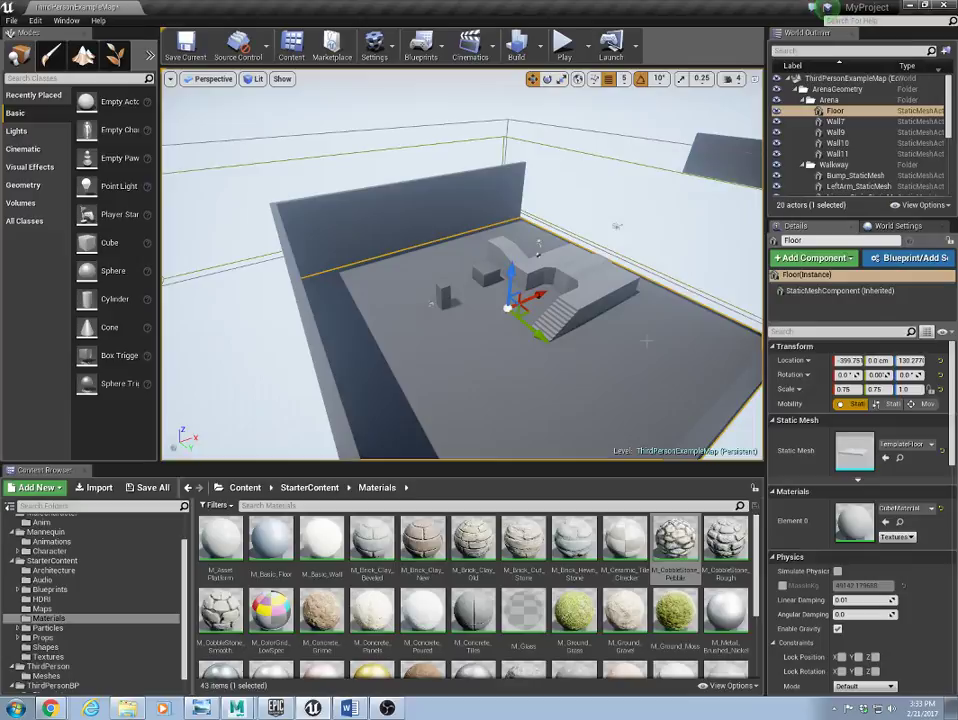
key("r")
left_click_drag(548, 292, 590, 270)
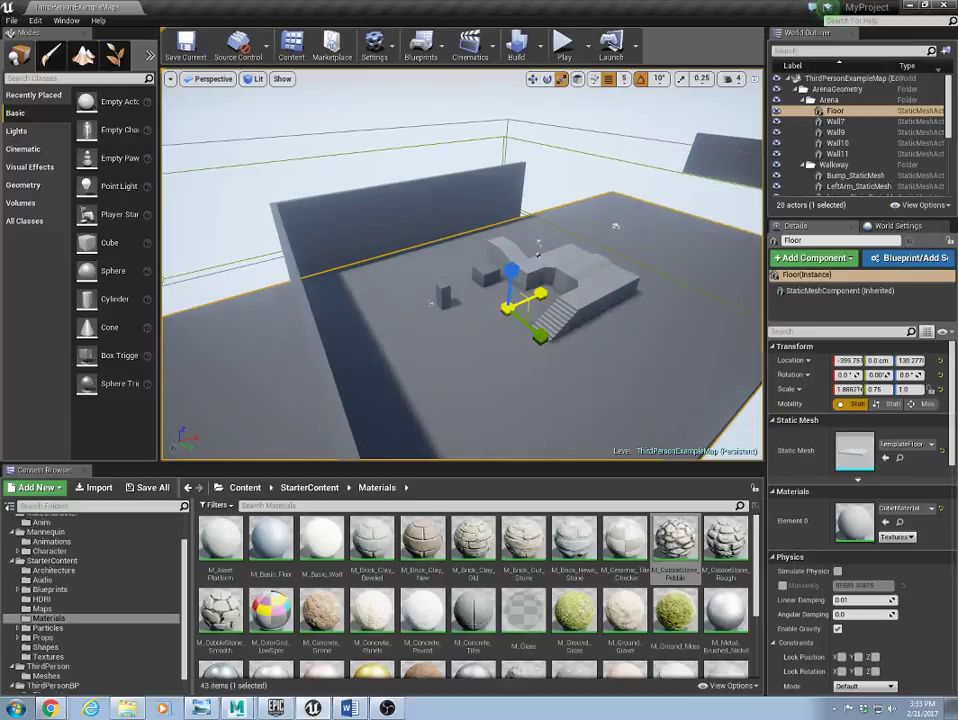
key("w")
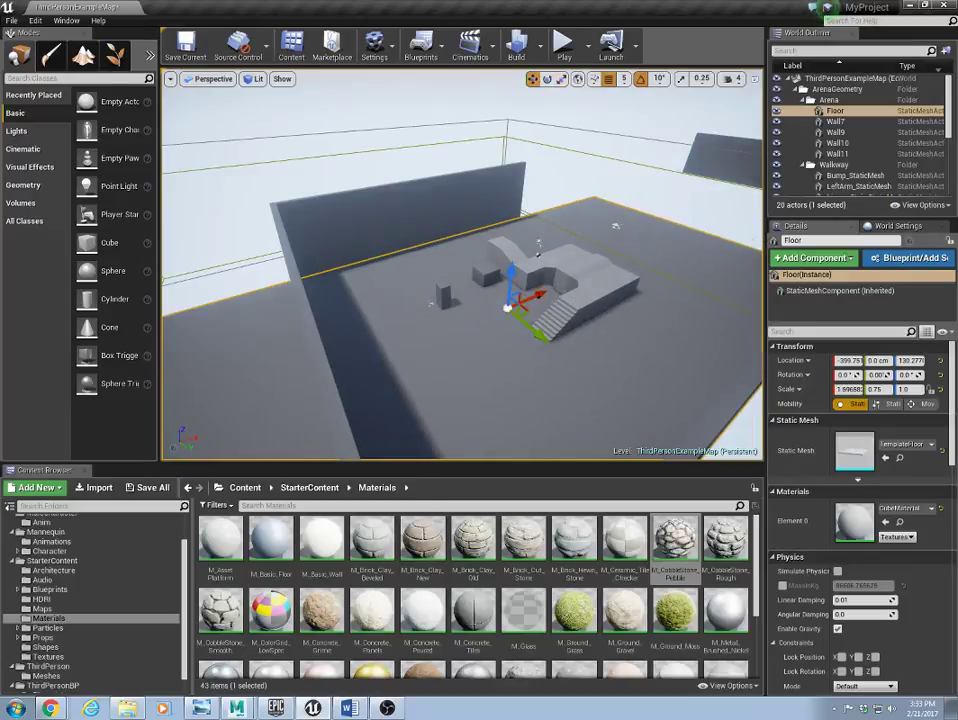
left_click_drag(515, 295, 667, 237)
Select both side walls, Wall10 and Wall11, and move them together along X to about 4650 cm, up to the far end wall
left_click(450, 200)
key("f")
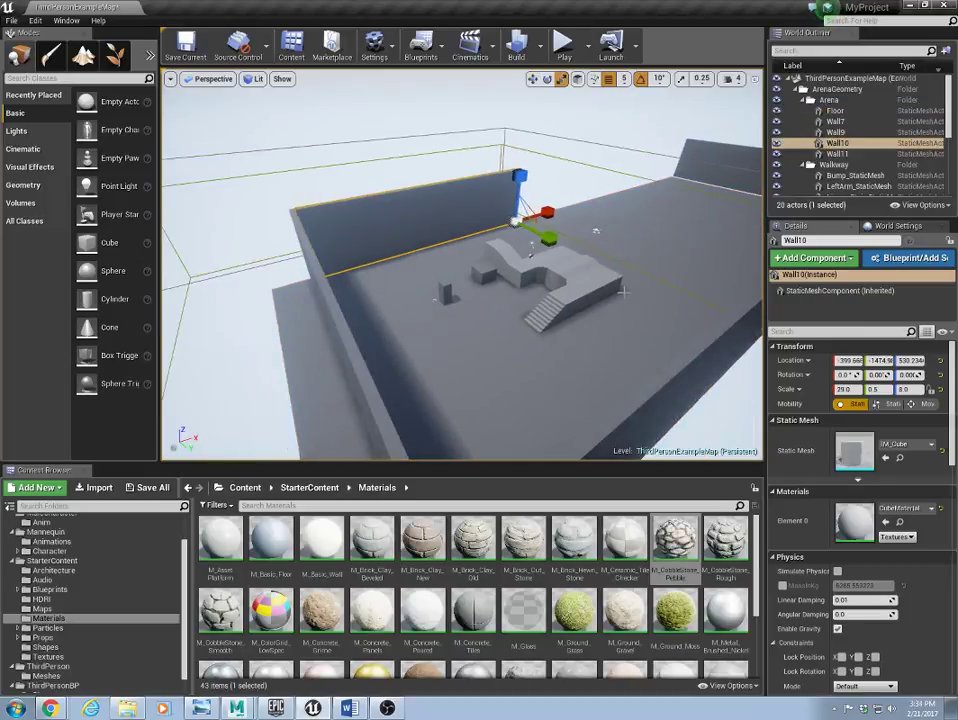
left_click(610, 346, "ctrl")
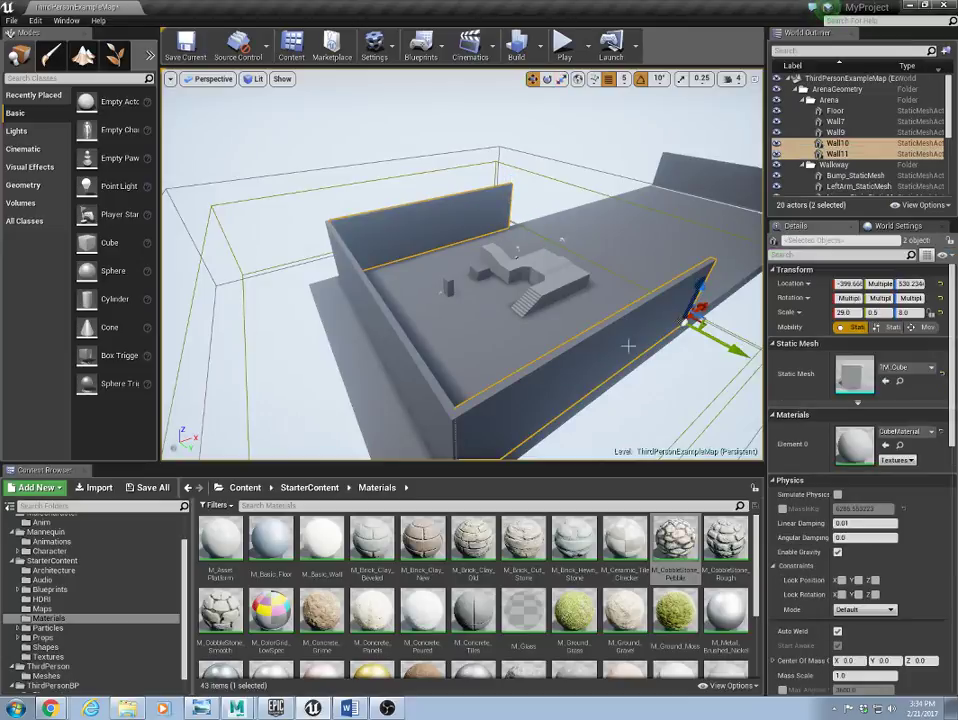
left_click_drag(705, 307, 854, 188)
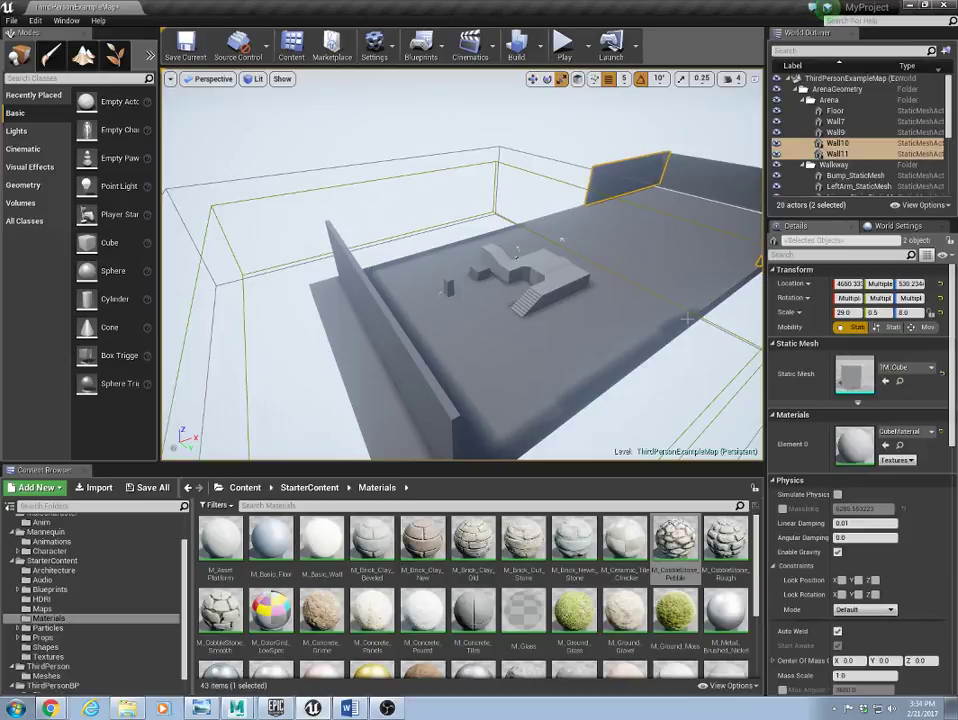
Lengthen both side walls to an X scale of about 81 so they span the whole extended floor
scroll(707, 339, "down", 5)
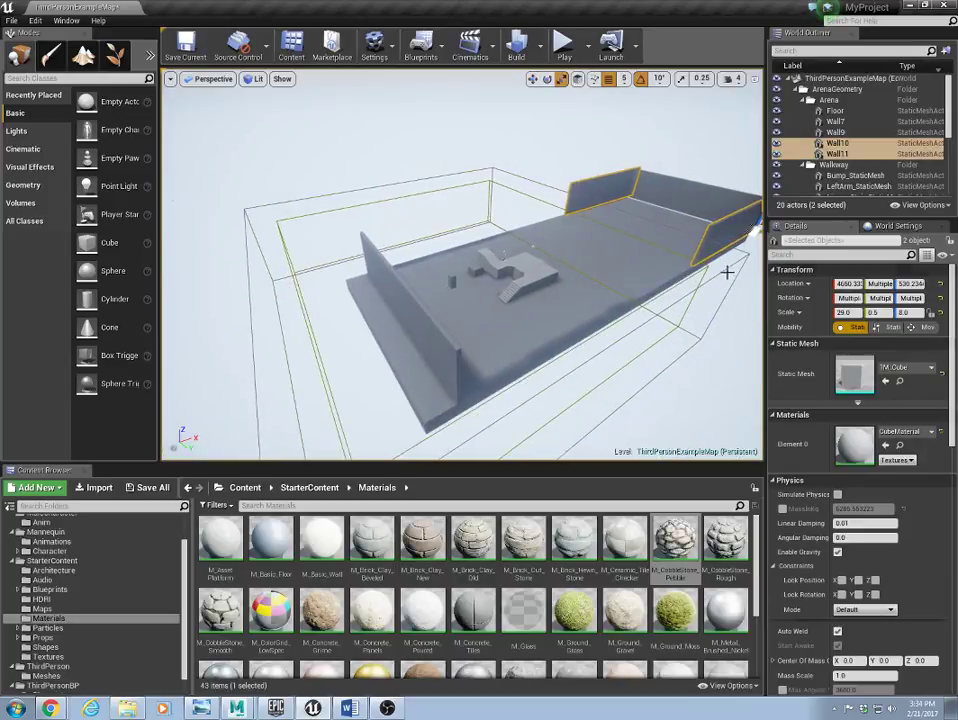
right_click_drag(710, 313, 740, 303)
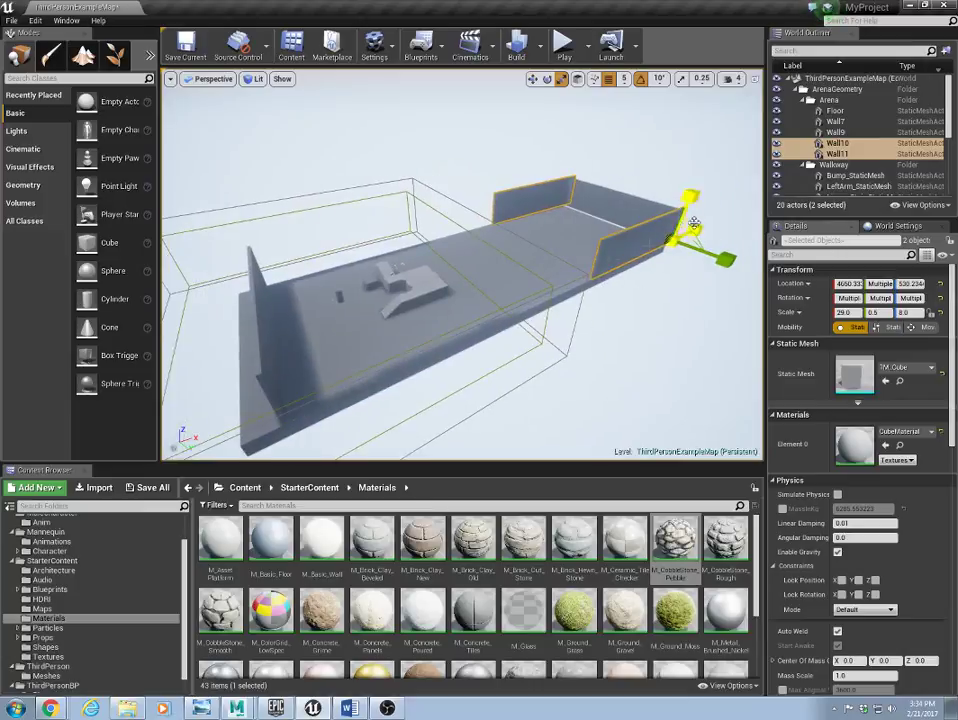
left_click_drag(672, 240, 530, 357)
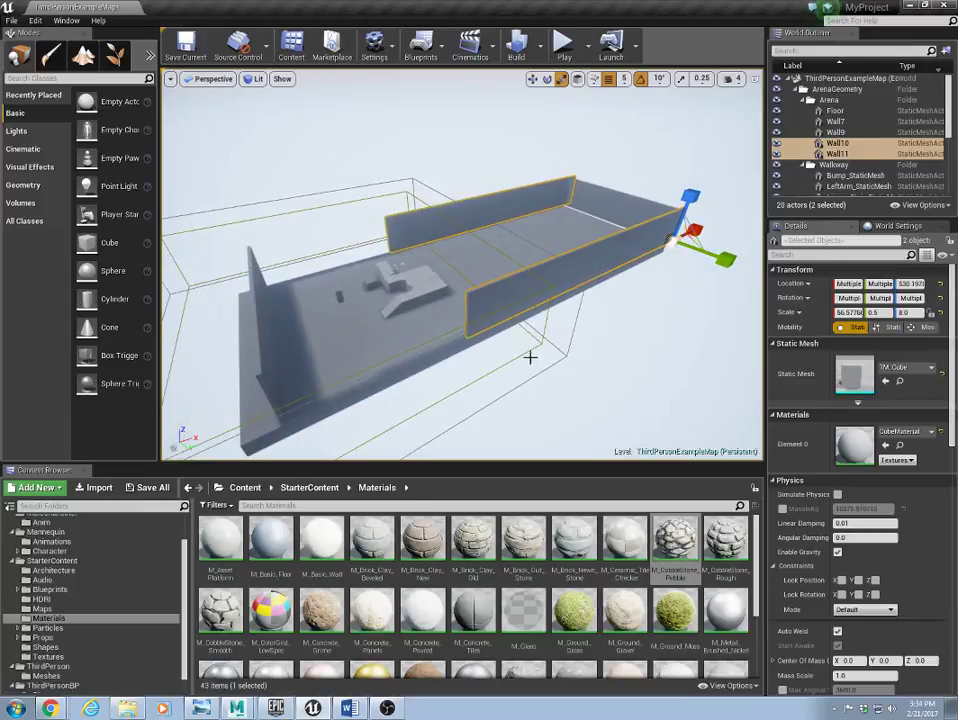
left_click_drag(697, 229, 600, 300)
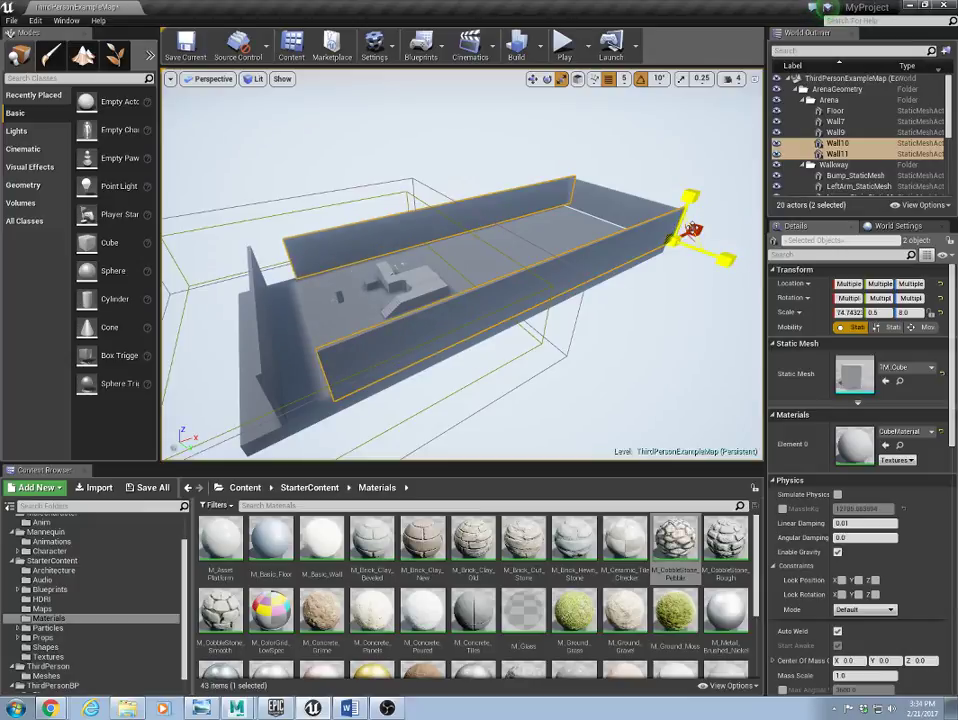
left_click_drag(692, 228, 693, 232)
key("ctrl+z")
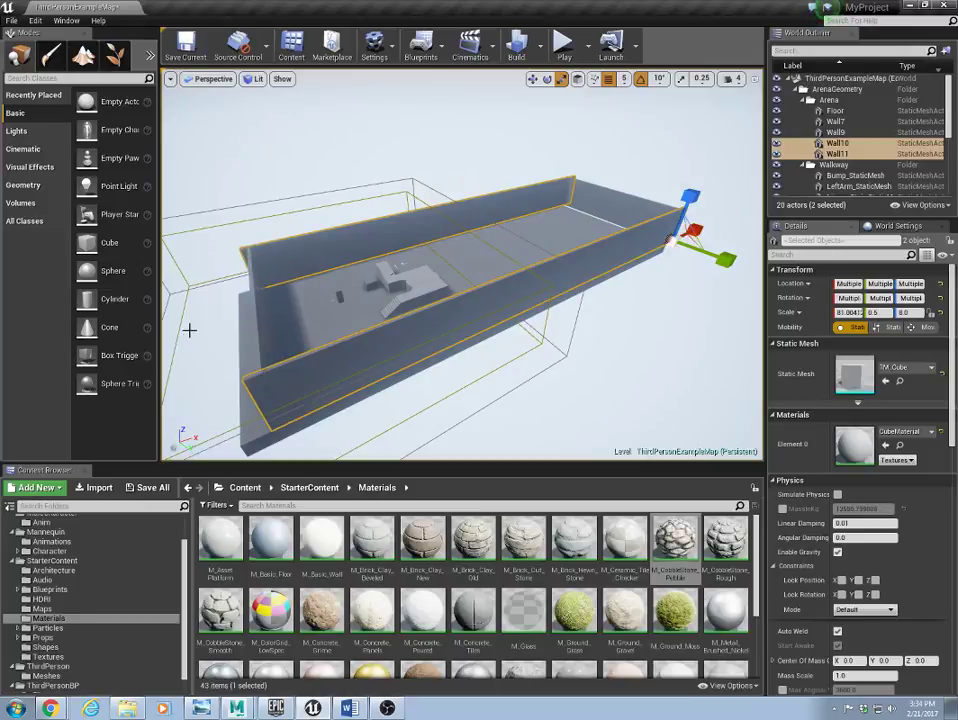
Shift the floor along X to about 1955 cm to line it up with the walls, and deselect it
left_click(568, 235)
key("w")
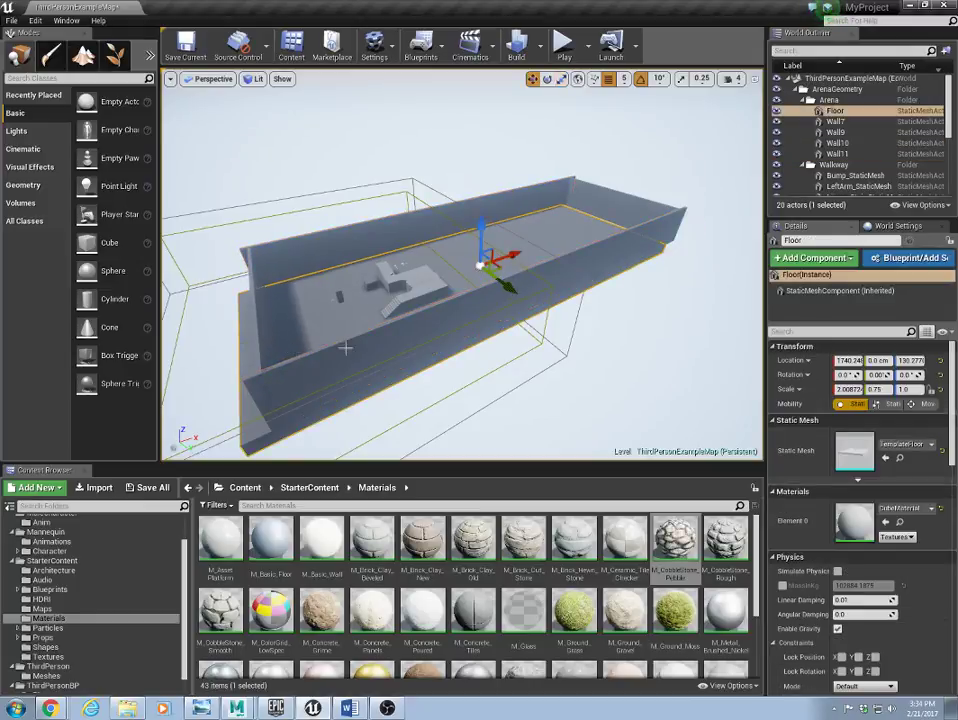
left_click_drag(515, 254, 523, 250)
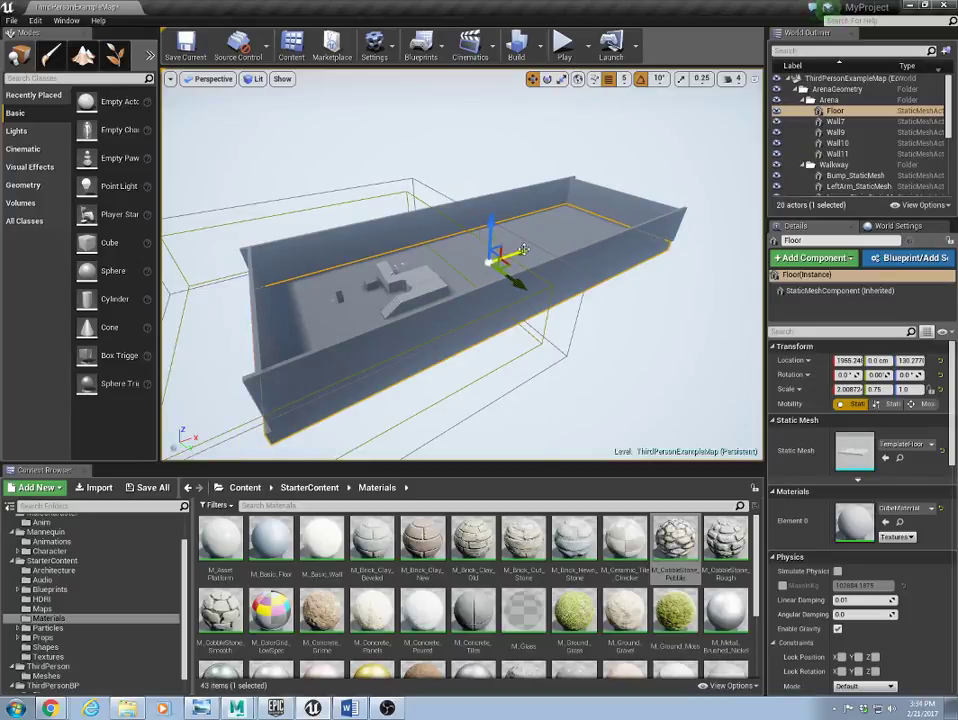
left_click(722, 208)
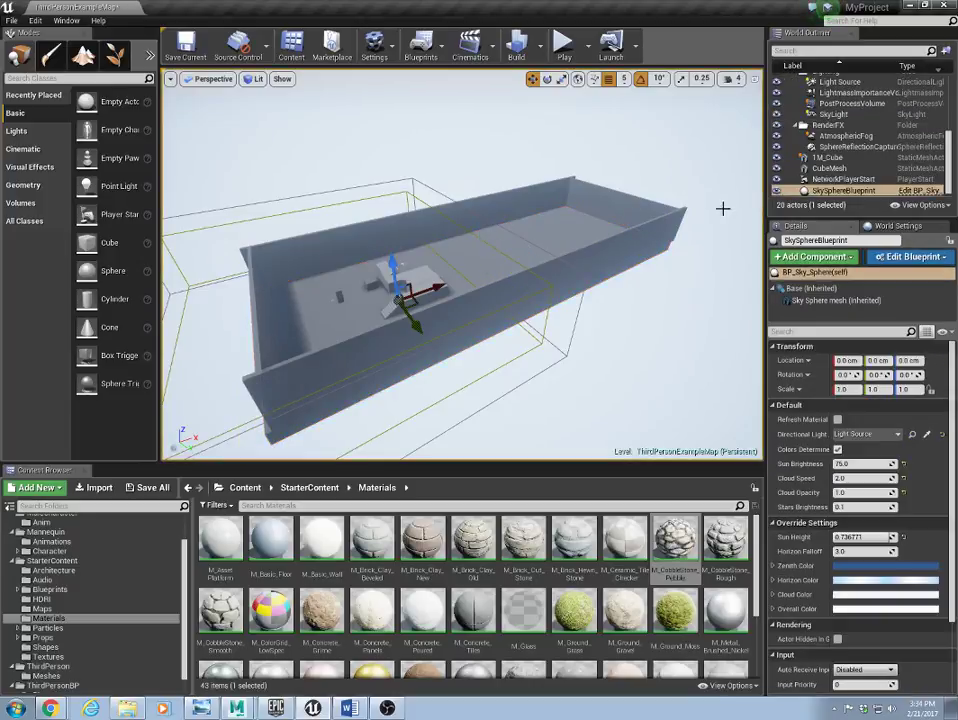
Play-test the lengthened arena by running and jumping with the character, restart once more, and end the session
left_click(564, 45)
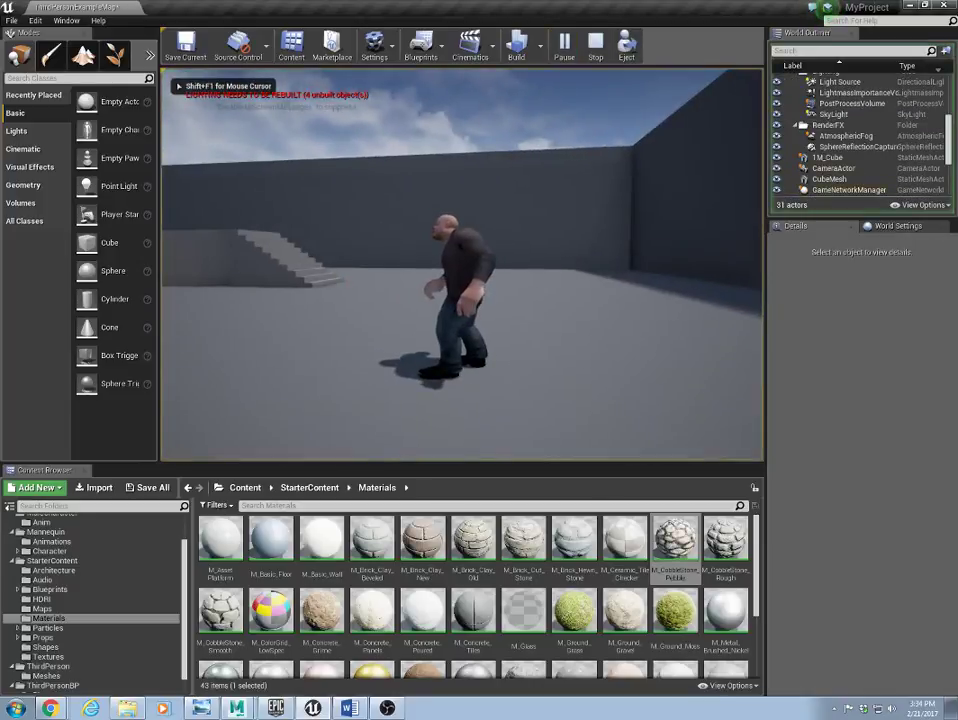
key("w")
key("w")
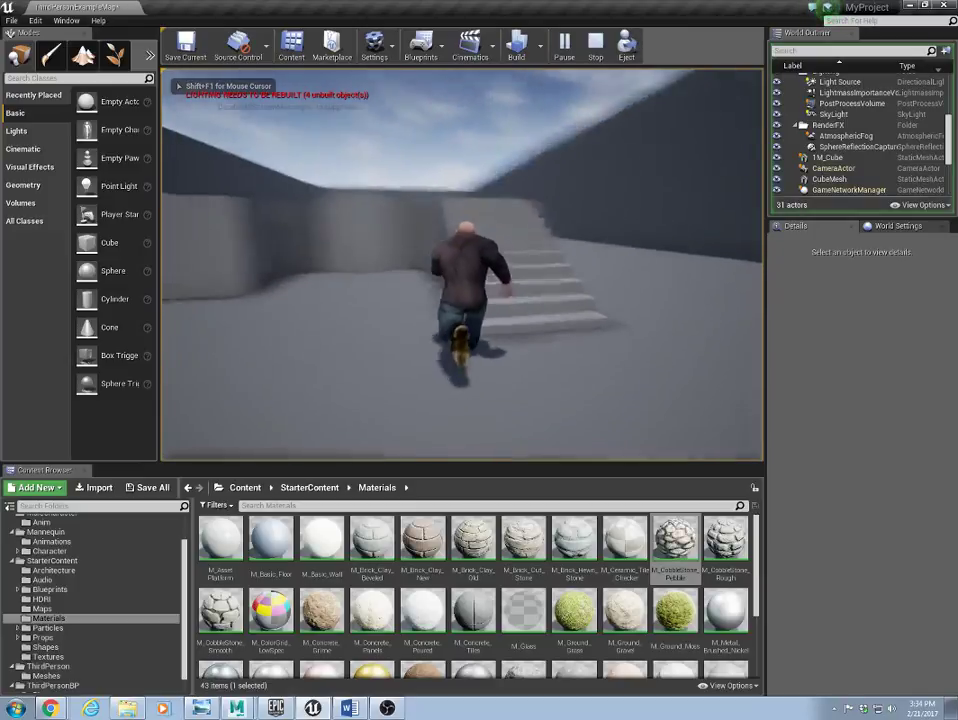
key("space")
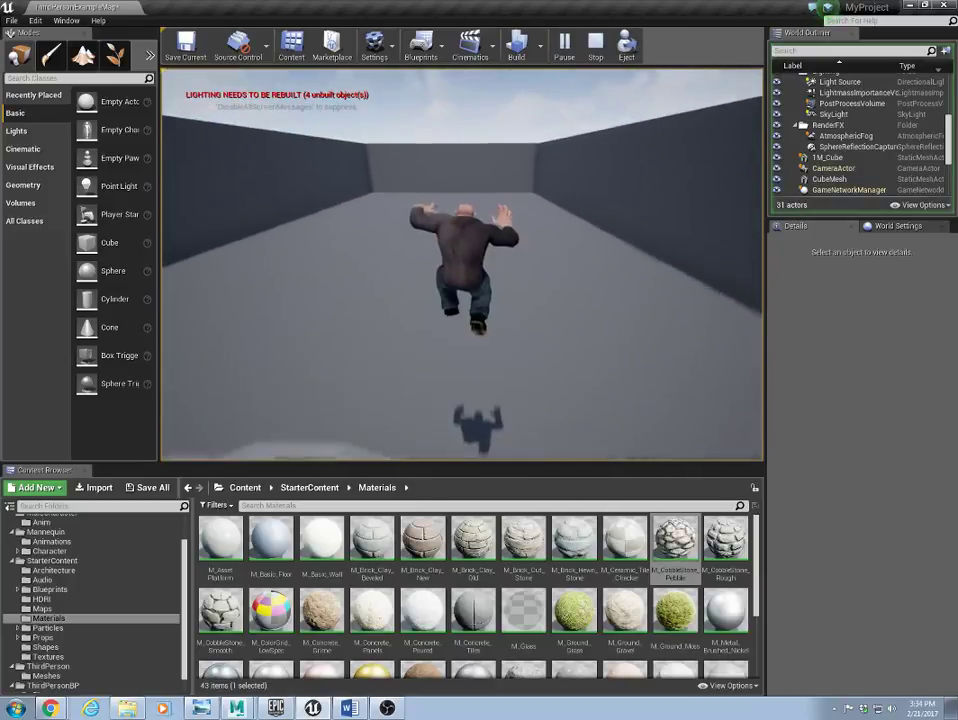
key("Escape")
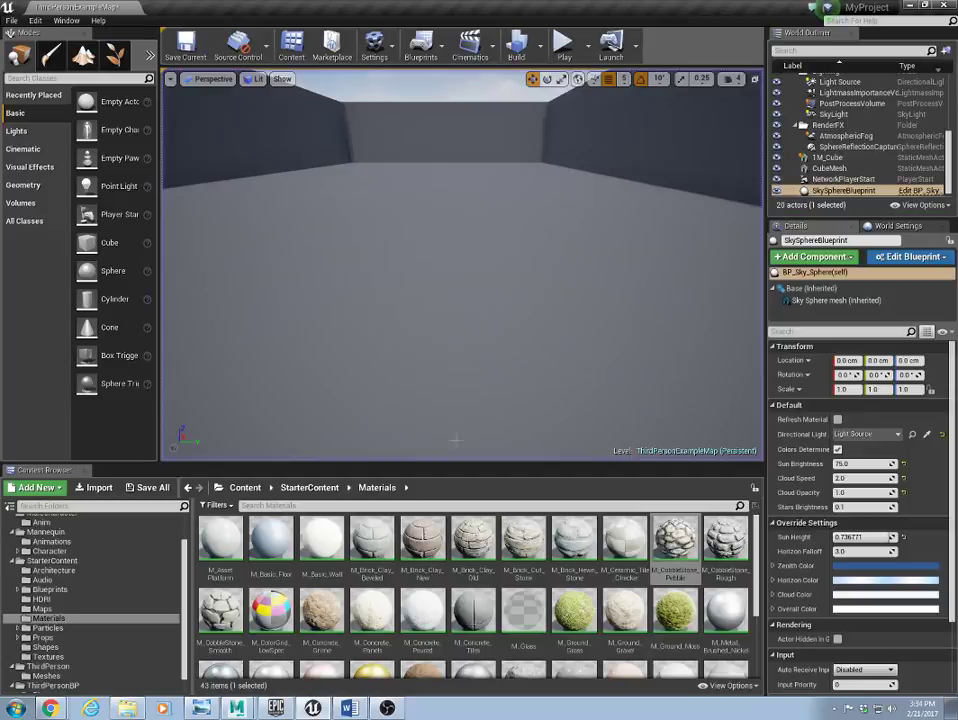
left_click(564, 45)
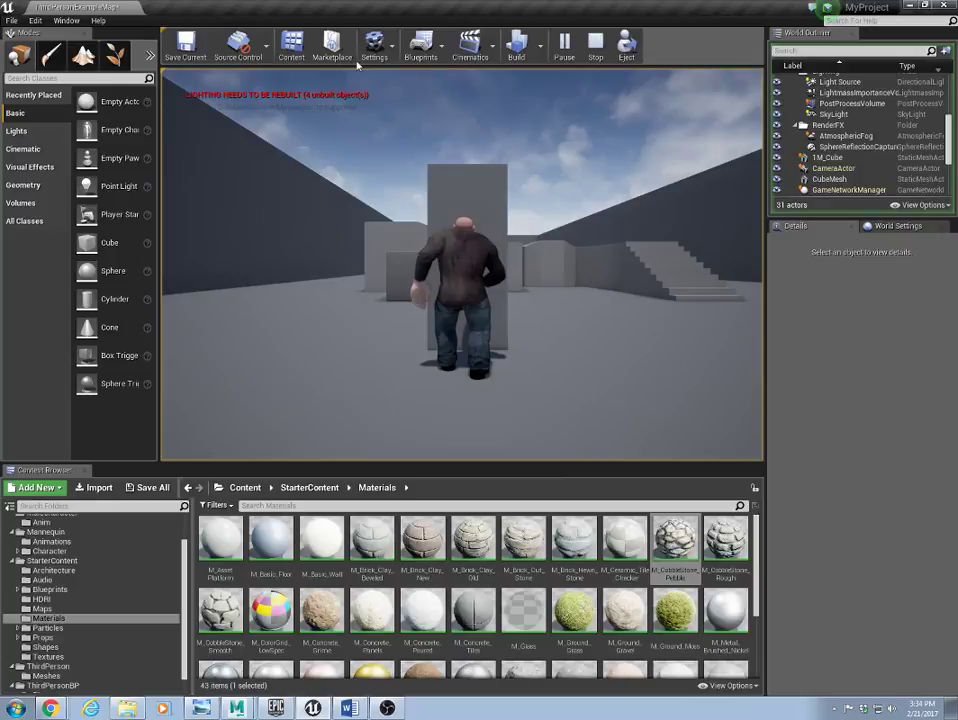
key("Escape")
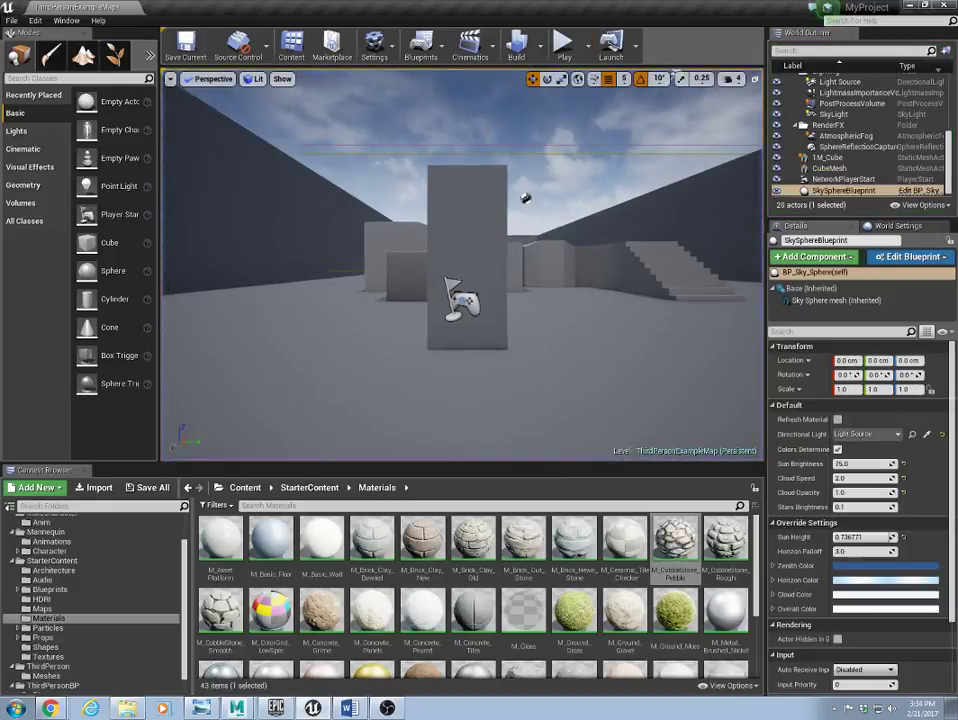
Move the LightmassImportanceVolume along X to about 3545 cm and stretch it to an X scale of about 2.47 to enclose the arena
middle_click_drag(487, 239, 610, 150)
mouse_move(377, 330)
right_mouse_down()
mouse_move(377, 395)
mouse_move(345, 340)
mouse_move(377, 330)
right_mouse_up()
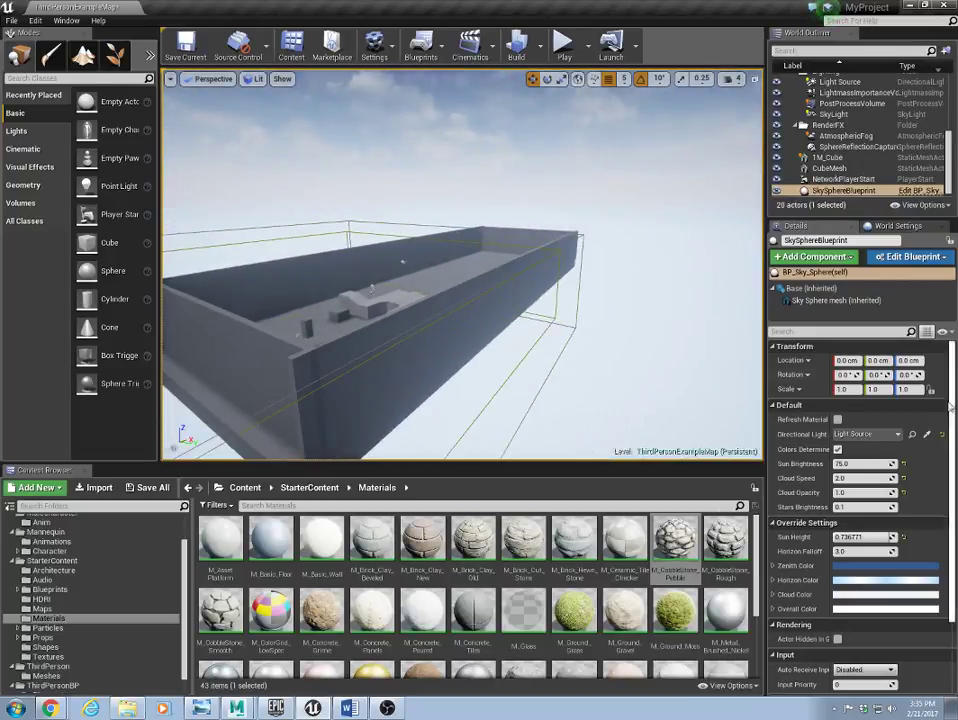
left_click(255, 249)
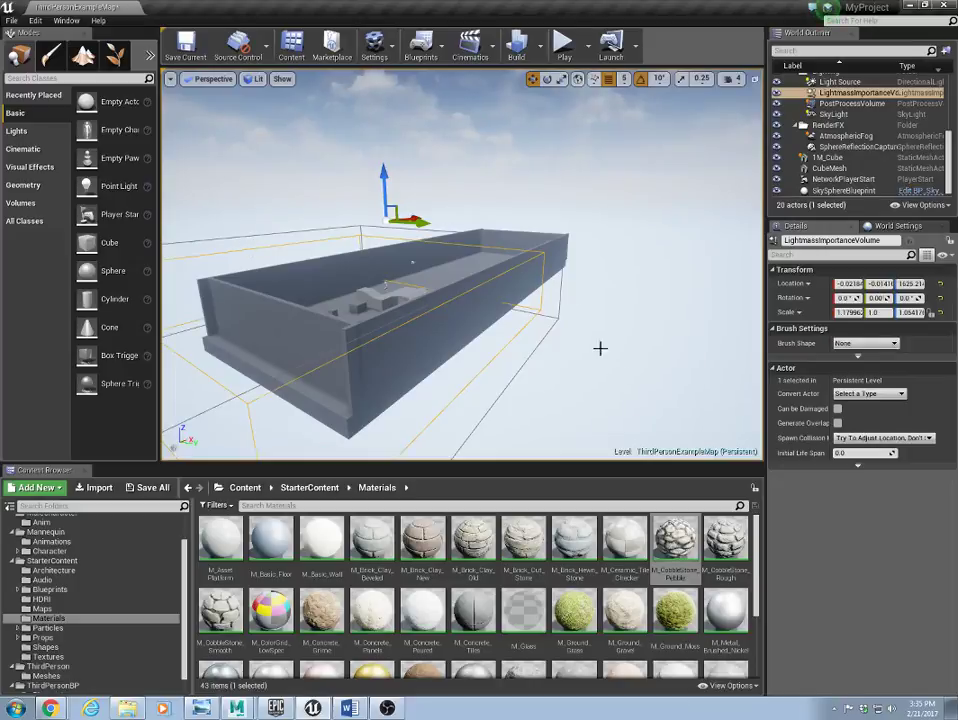
scroll(688, 287, "up", 4)
scroll(708, 325, "down", 5)
scroll(708, 325, "up", 2)
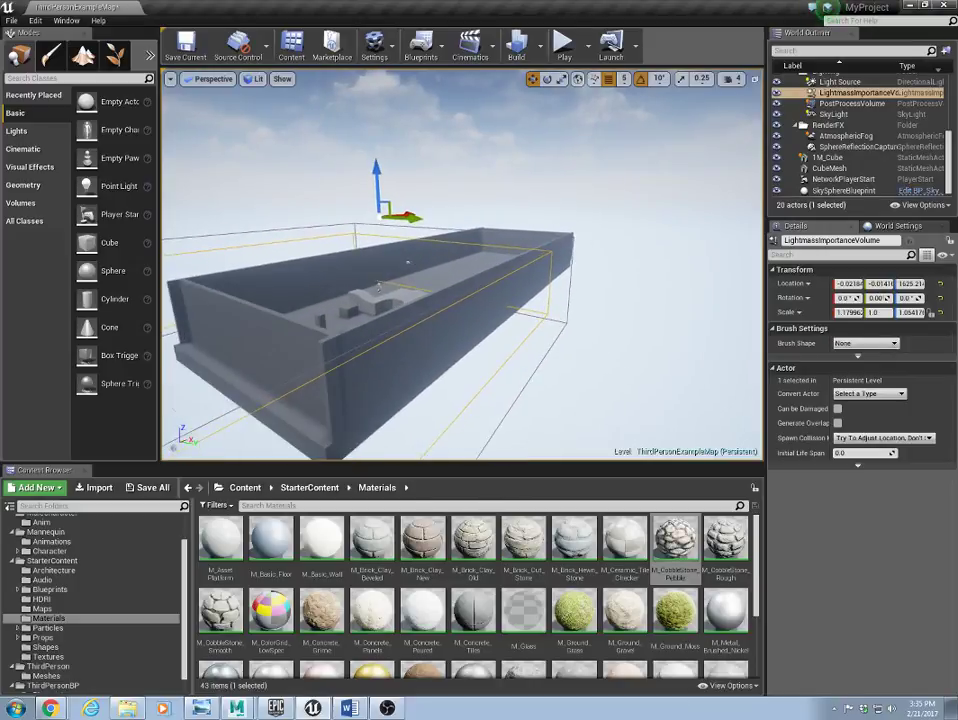
right_click_drag(667, 350, 667, 350)
left_click_drag(473, 195, 696, 200)
key("r")
key("w")
key("r")
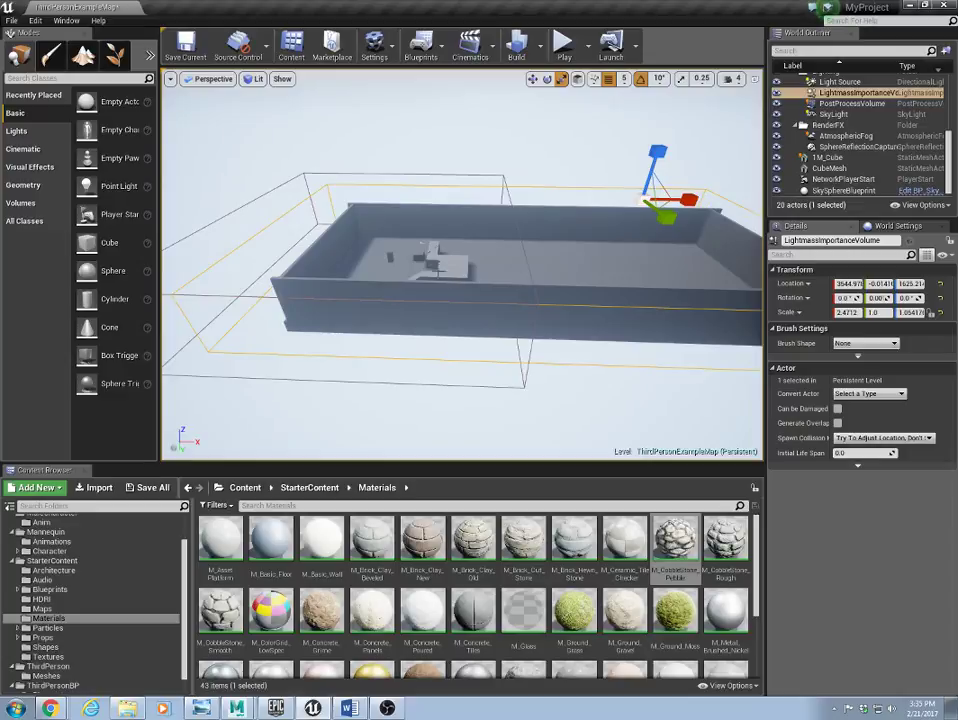
Select the arena floor and frame it in a close view looking along its length
left_click(611, 289)
key("f")
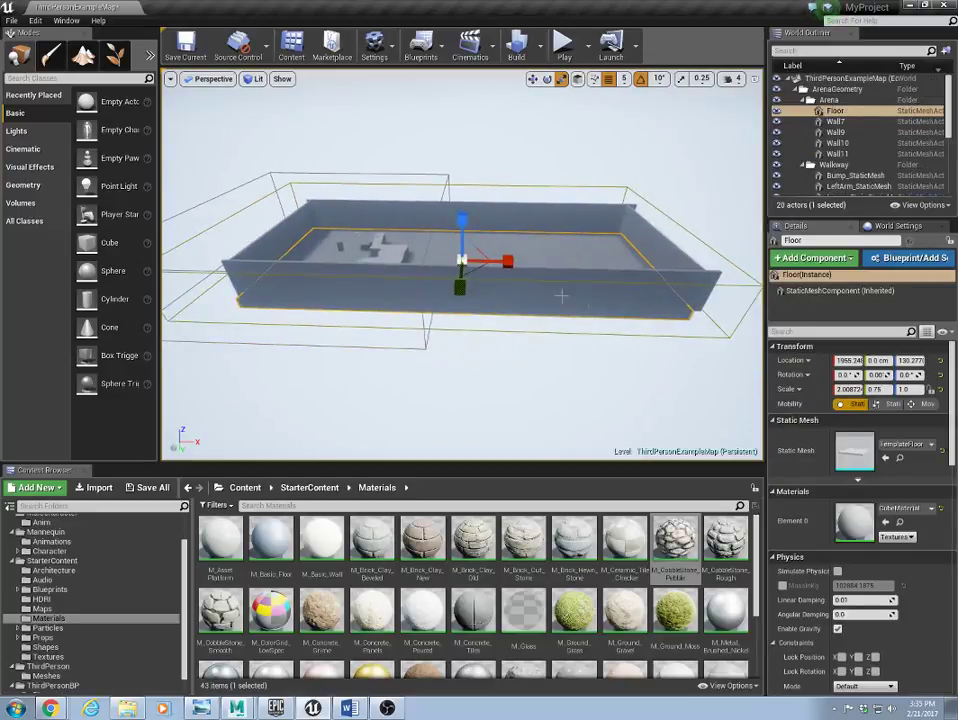
scroll(535, 278, "up", 5)
key("f")
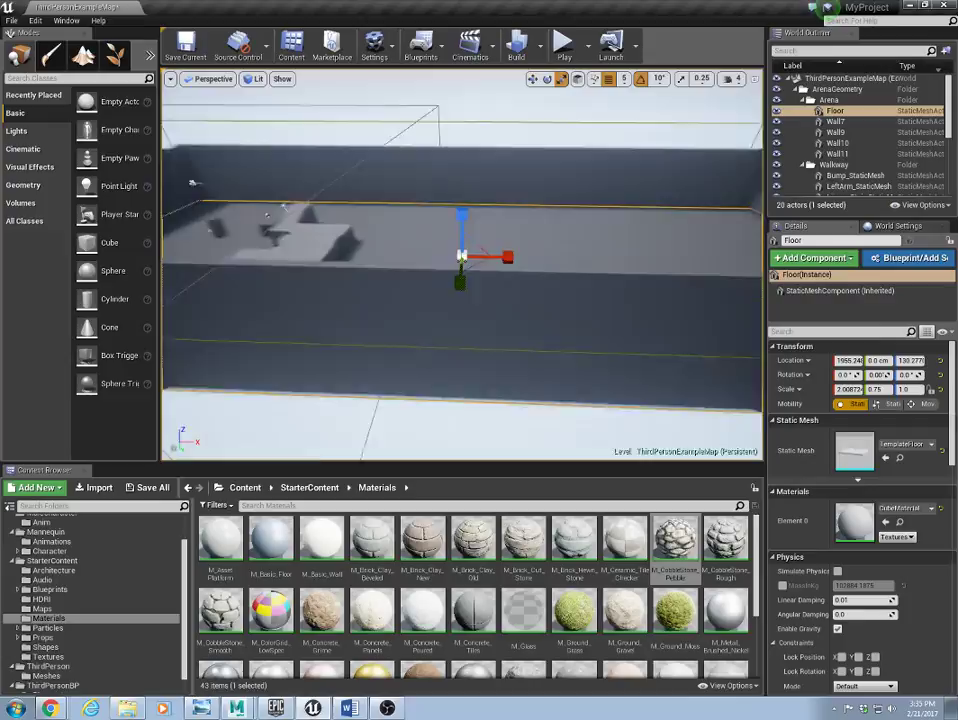
left_click_drag(509, 305, 320, 370, "alt")
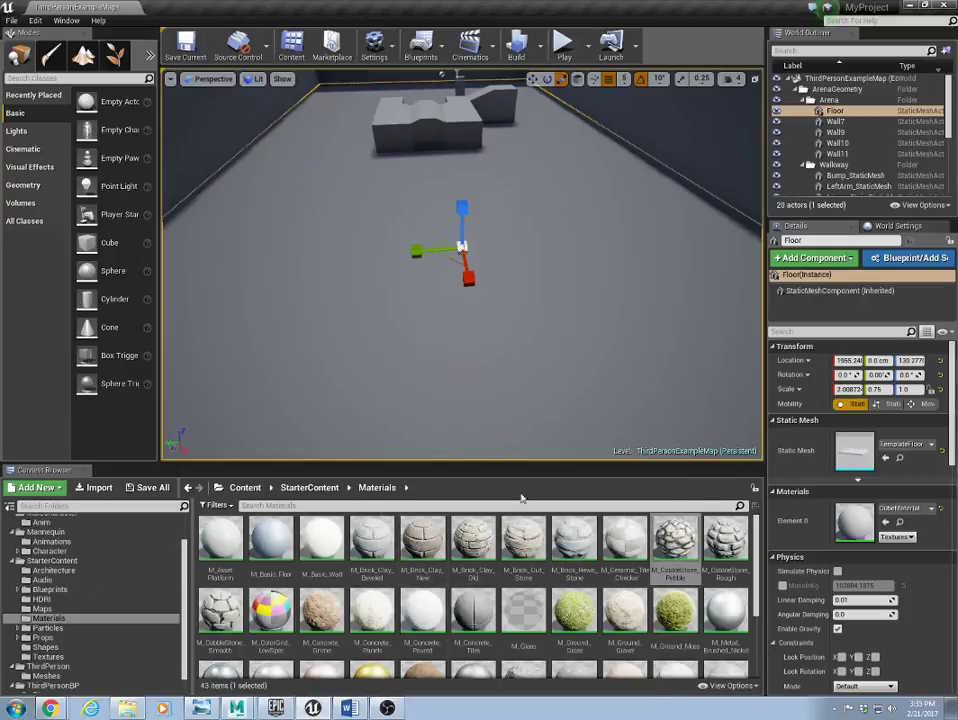
Collapse the expanded subfolders under Content, including Geometry, MaleCharacter, Mannequin, StarterContent and ThirdPerson
left_click(13, 561)
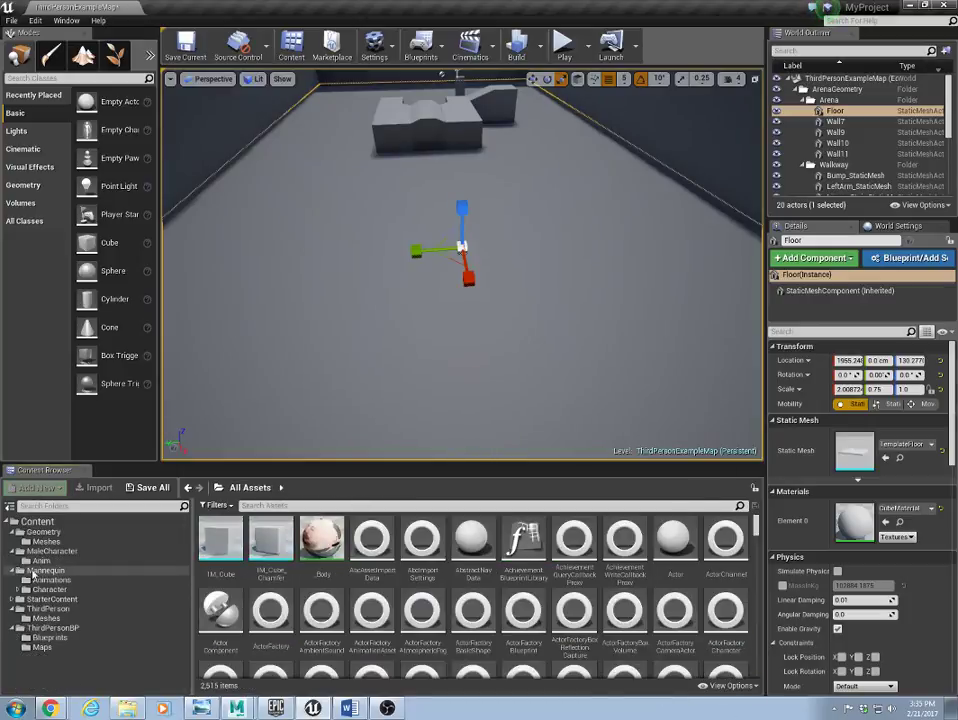
left_click(12, 552)
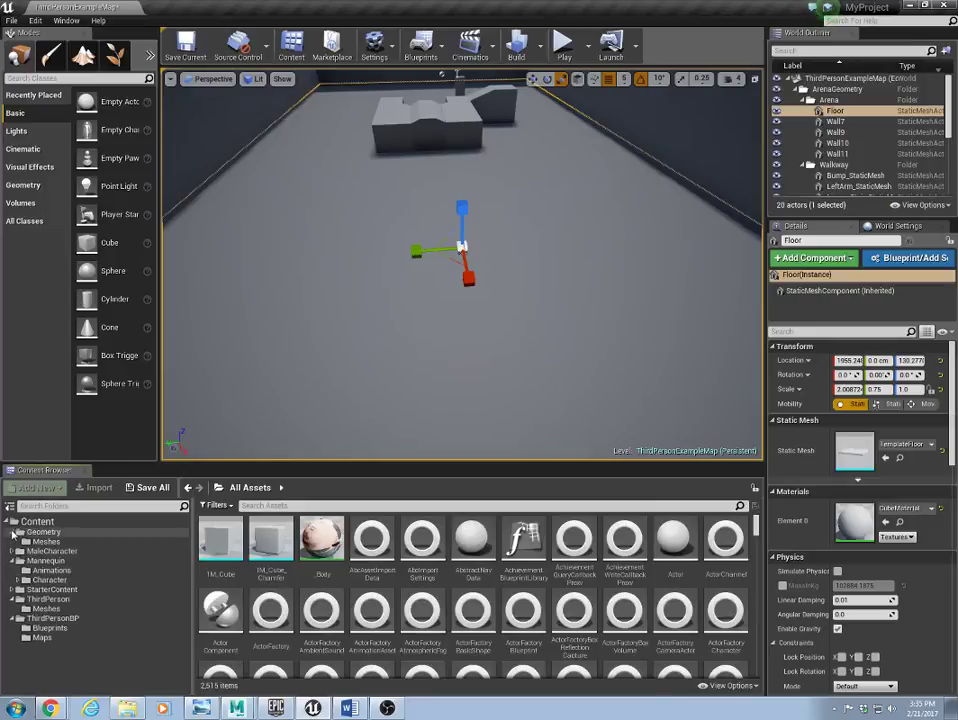
left_click(12, 533)
left_click(11, 552)
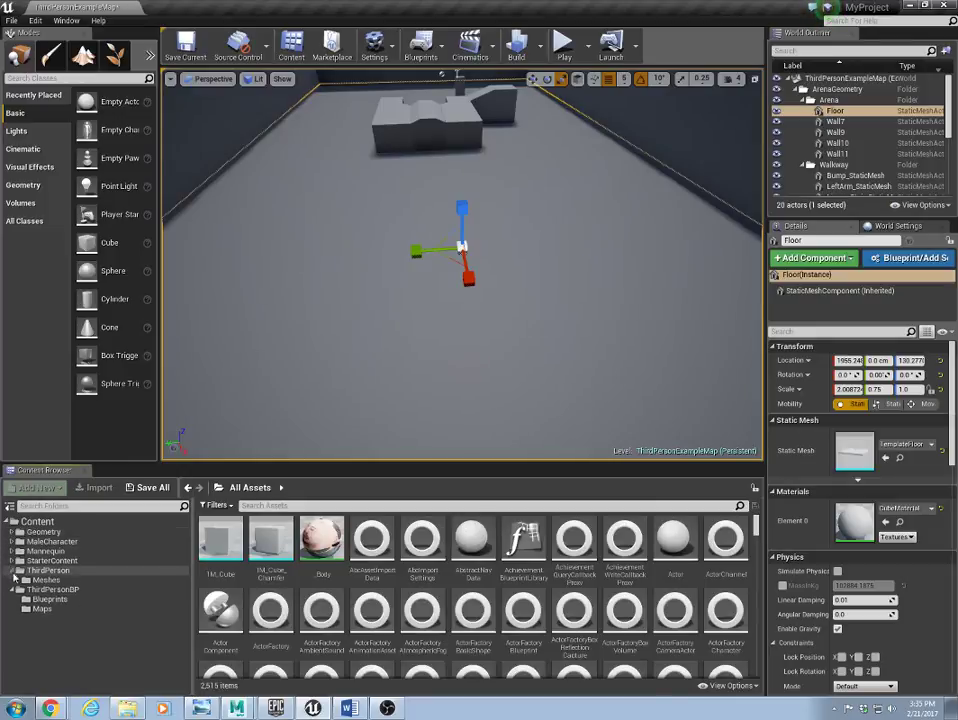
left_click(14, 571)
Expand the StarterContent folder, glance through Maps and Props, and show the contents of its Materials folder
left_click(20, 561)
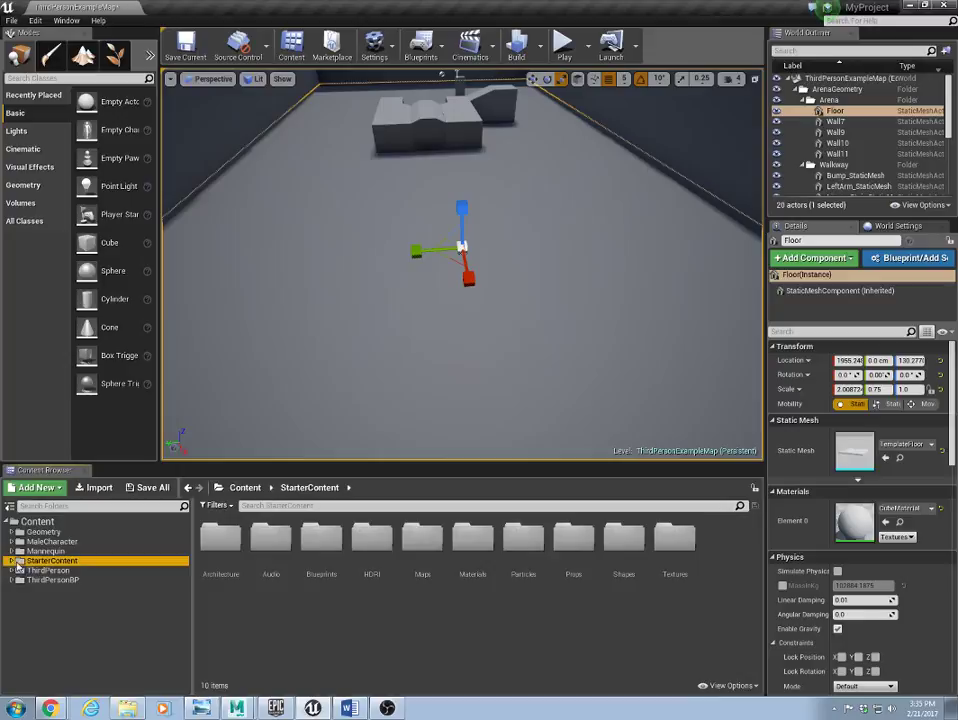
left_click(14, 561)
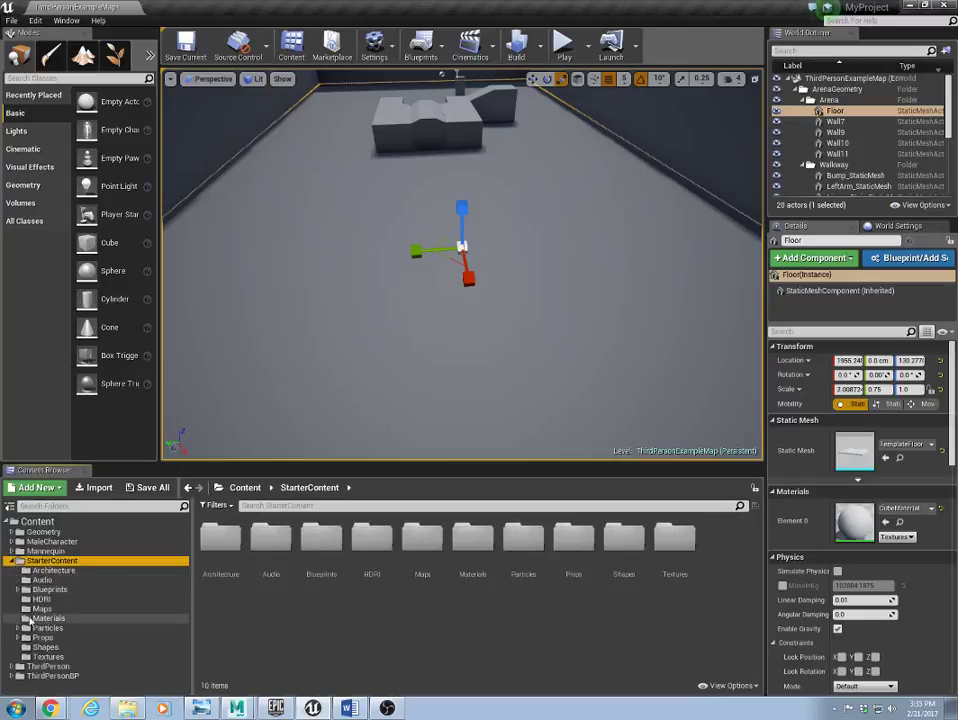
left_click(33, 610)
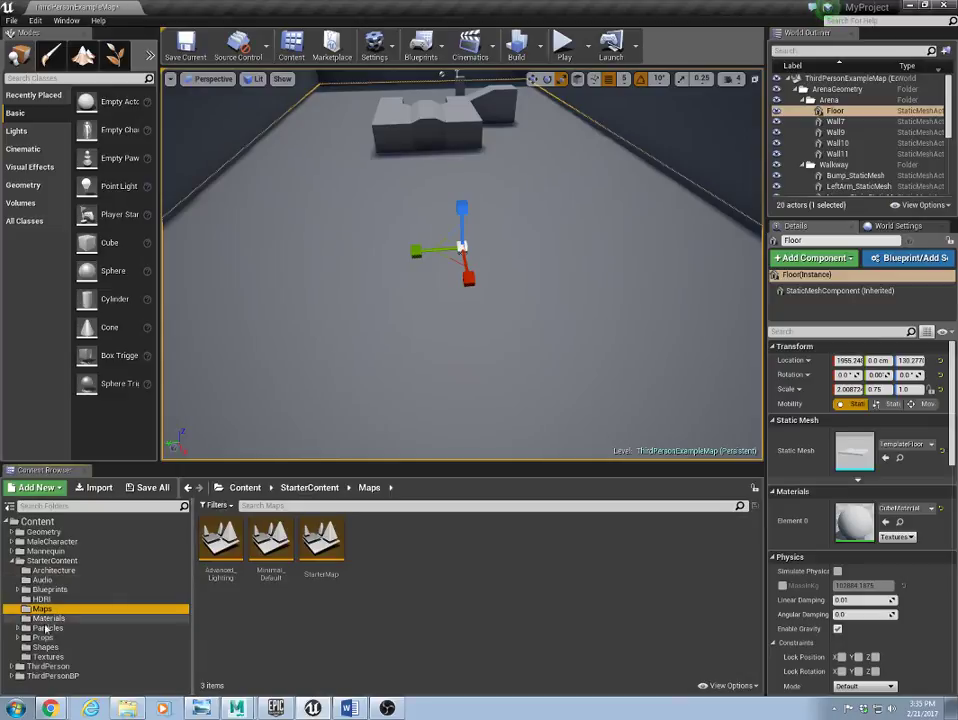
left_click(42, 637)
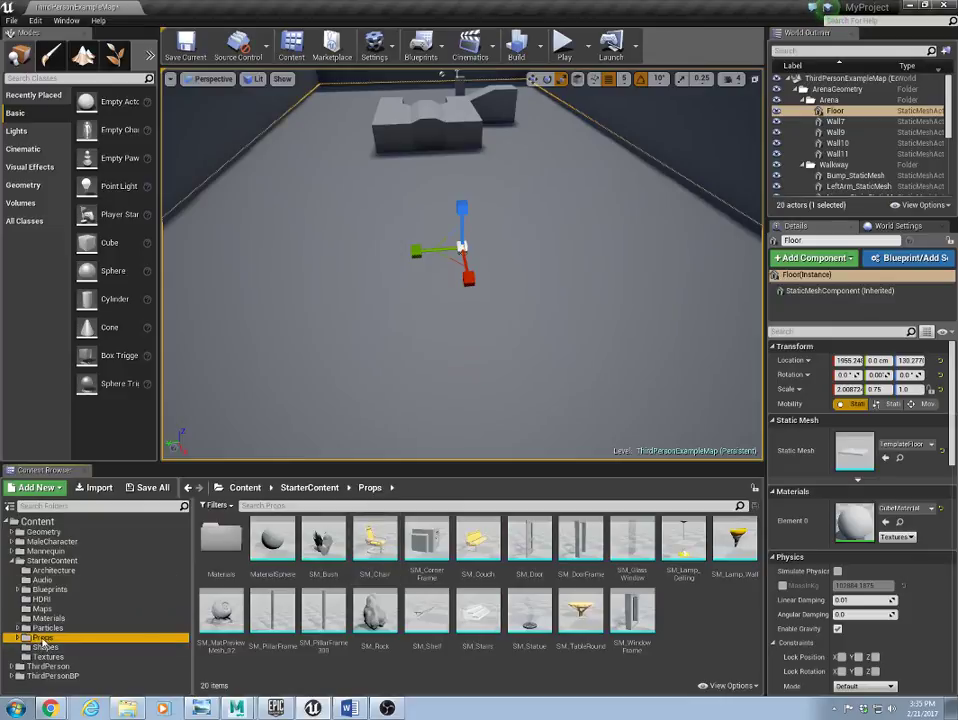
left_click(46, 618)
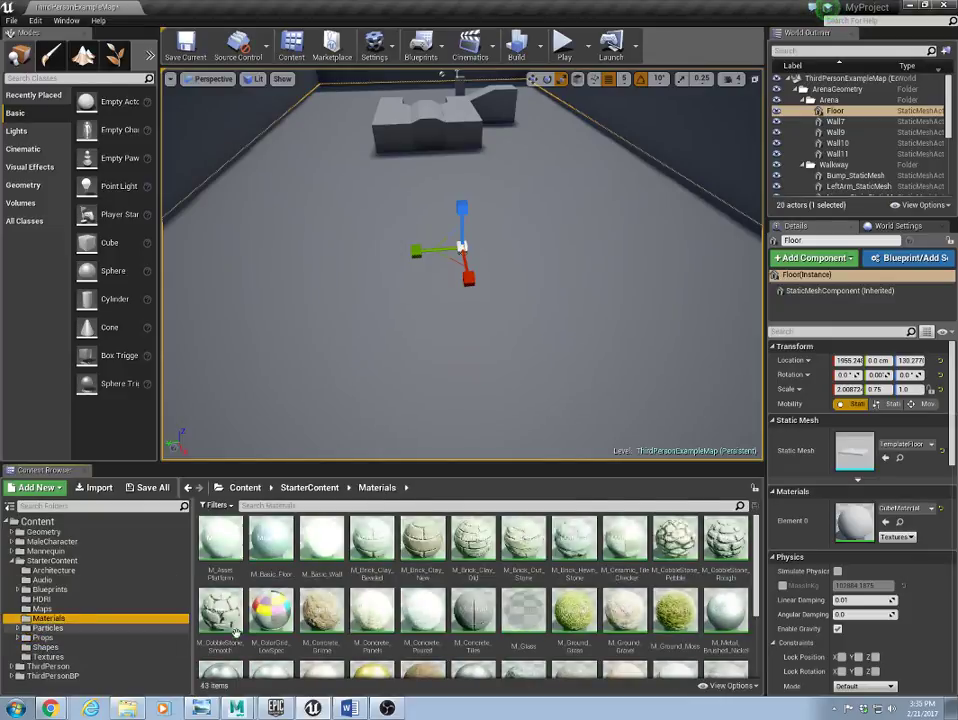
Open the M_Brick_Clay_New material and set both UTiling and VTiling of the TexCoord[0] node feeding BumpOffset to 10
left_click(427, 552)
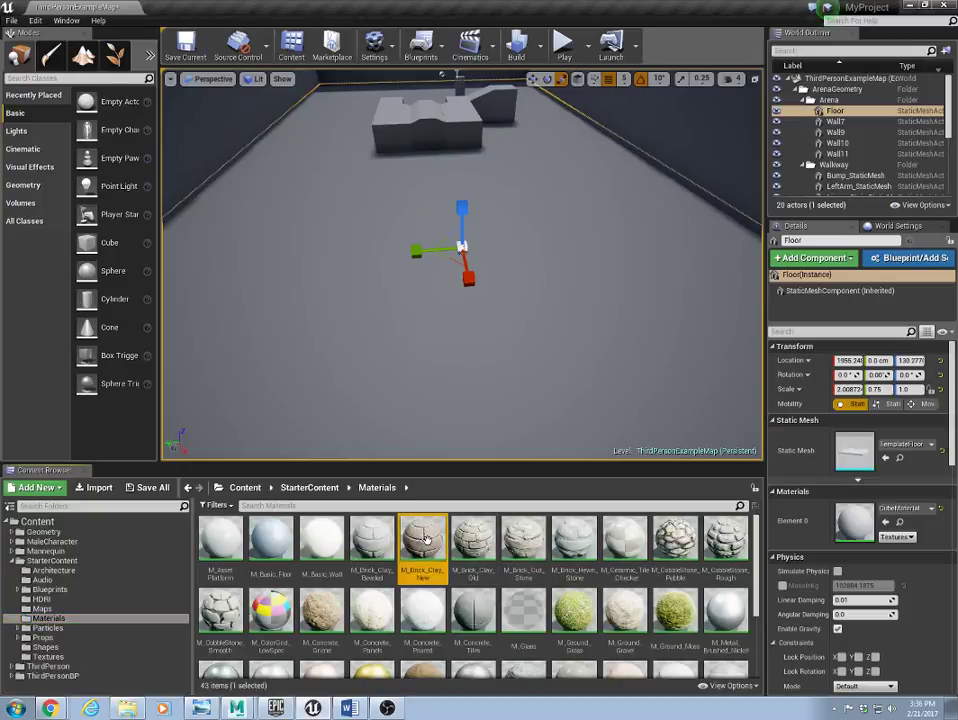
double_click(427, 540)
scroll(443, 367, "down", 10)
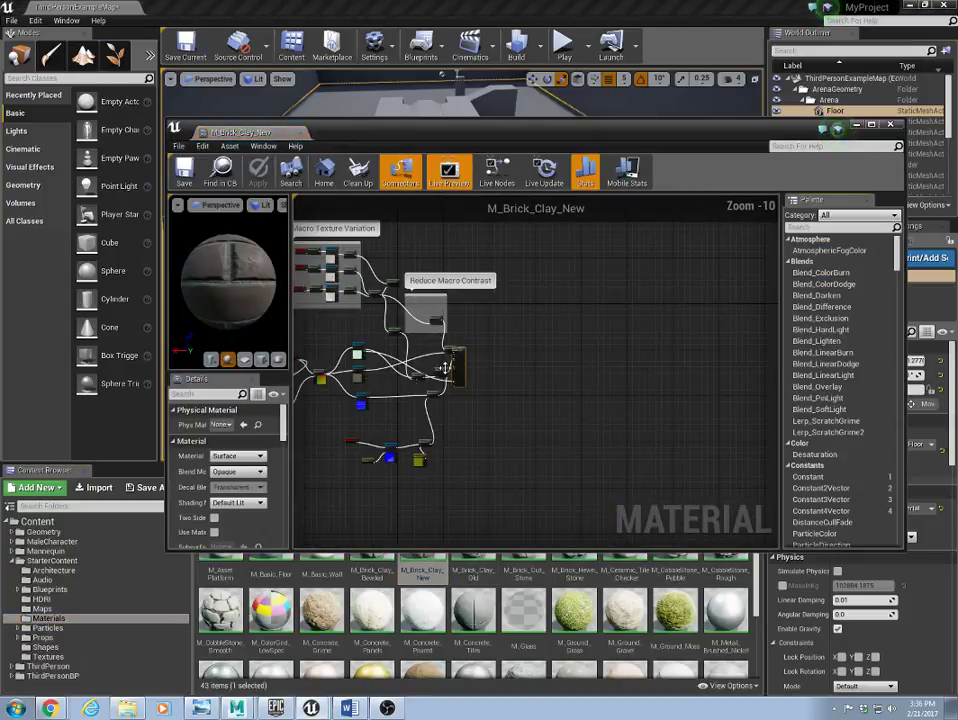
right_click_drag(307, 418, 514, 440)
scroll(527, 405, "up", 8)
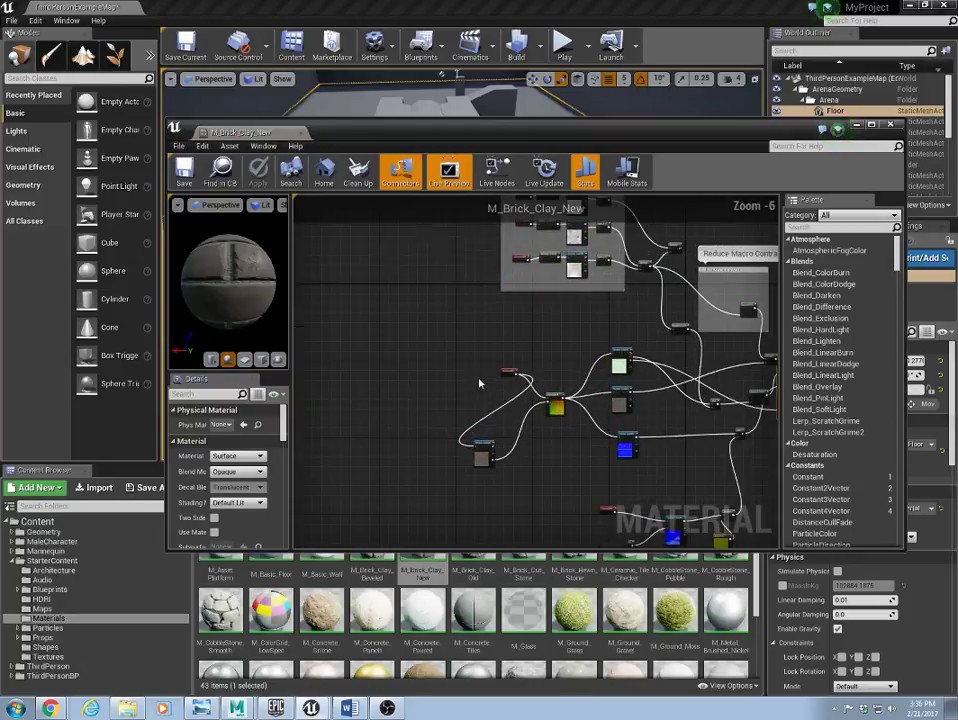
scroll(527, 405, "up", 2)
left_click(484, 299)
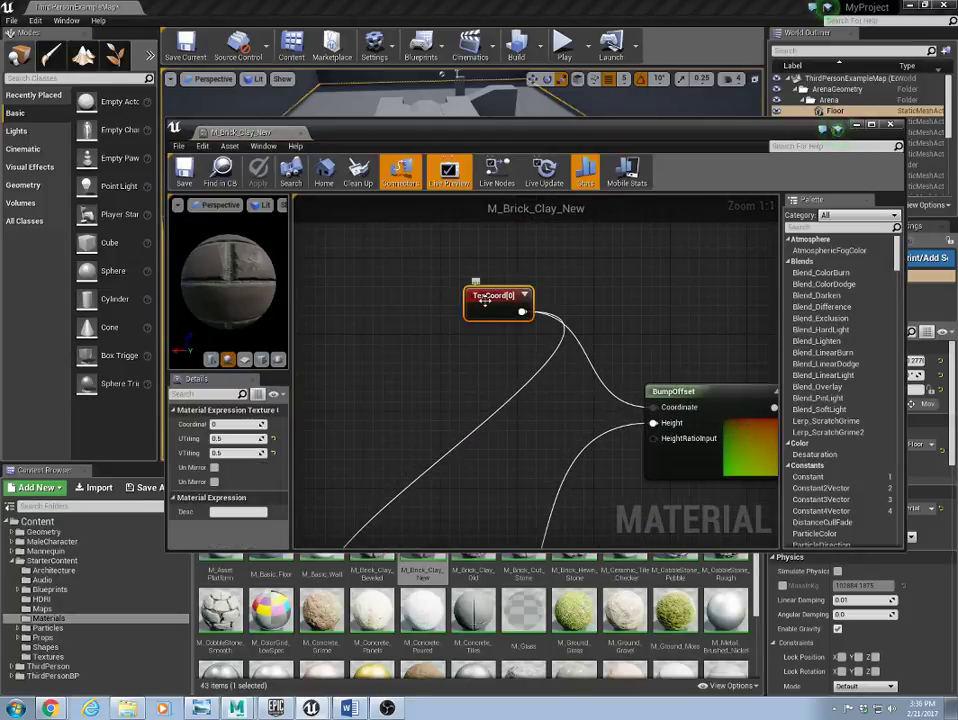
left_click(236, 439)
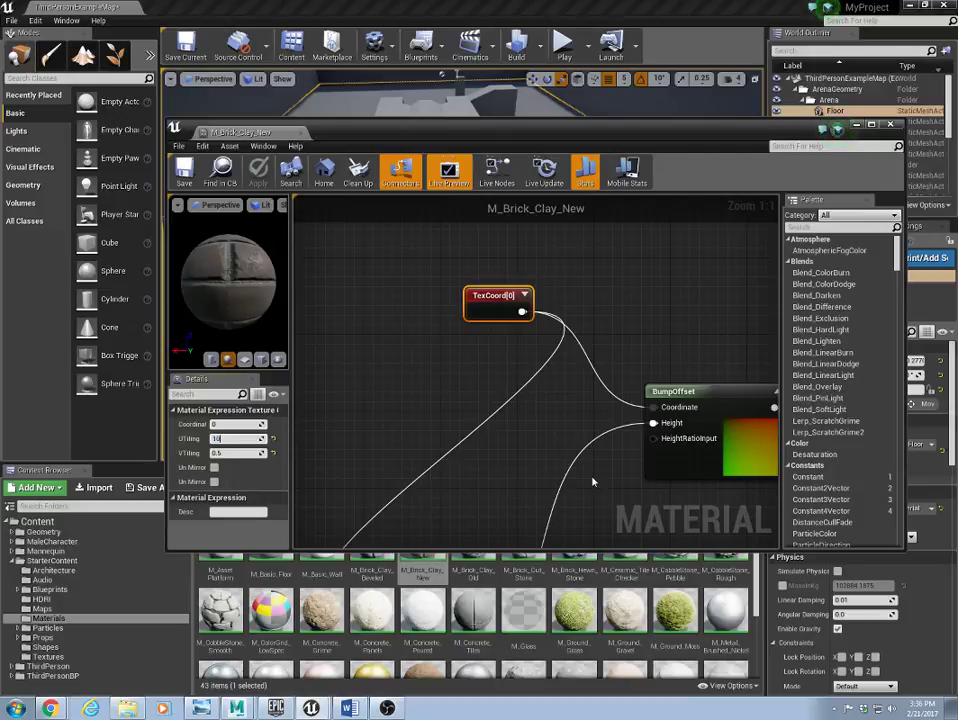
key("Return")
left_click(230, 438)
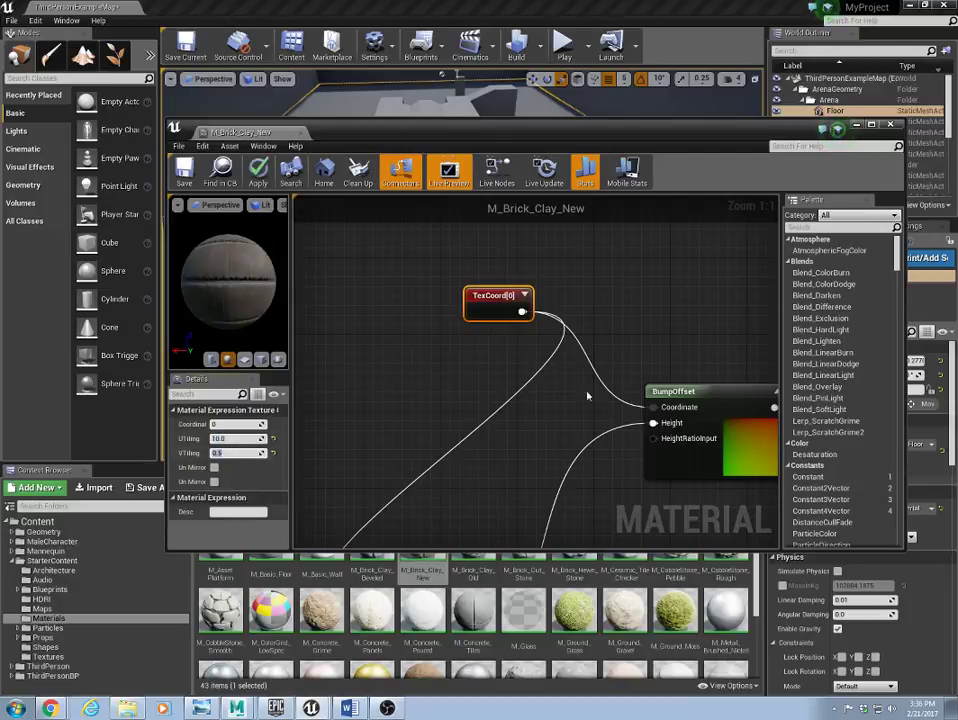
type("10")
key("Return")
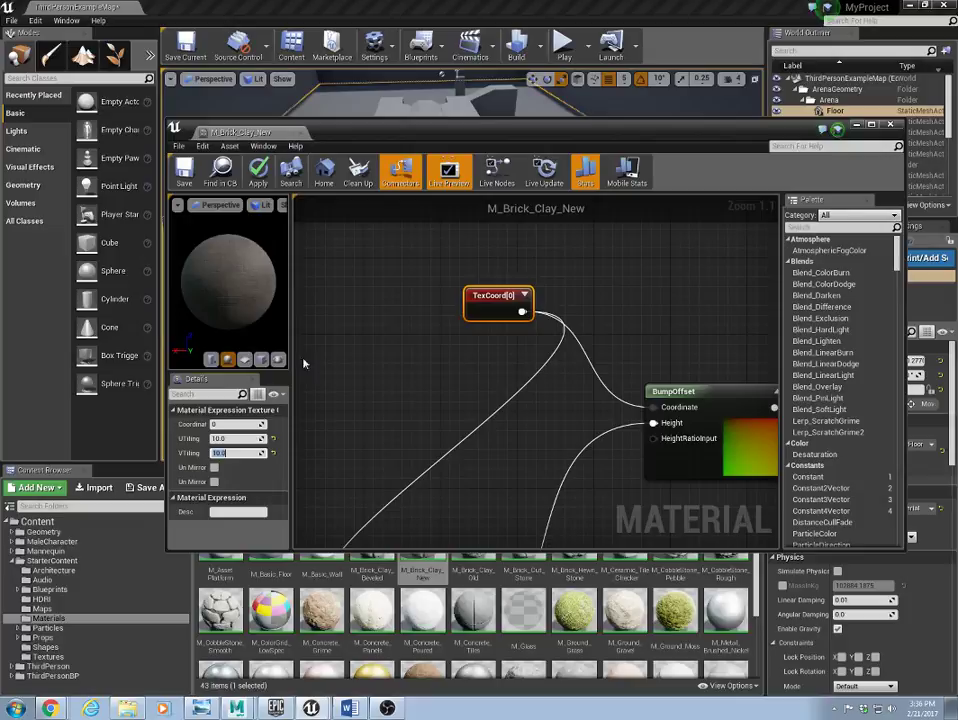
Close the material editor, applying the changes to the original material, and assign M_Brick_Clay_New to the arena floor
left_click_drag(470, 131, 319, 130)
left_click(740, 123)
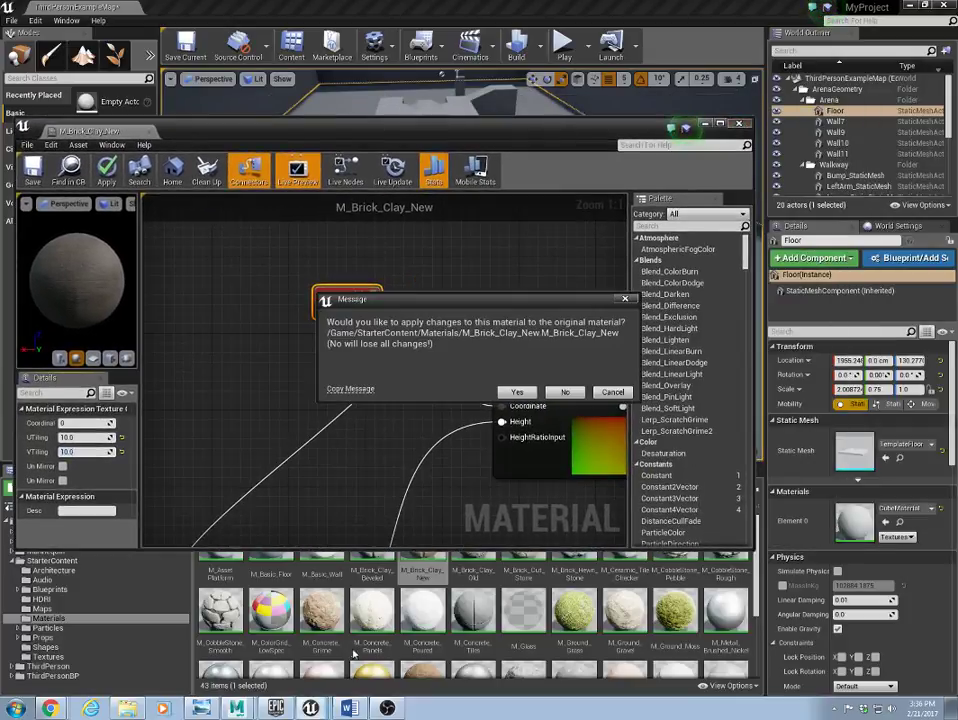
left_click(517, 391)
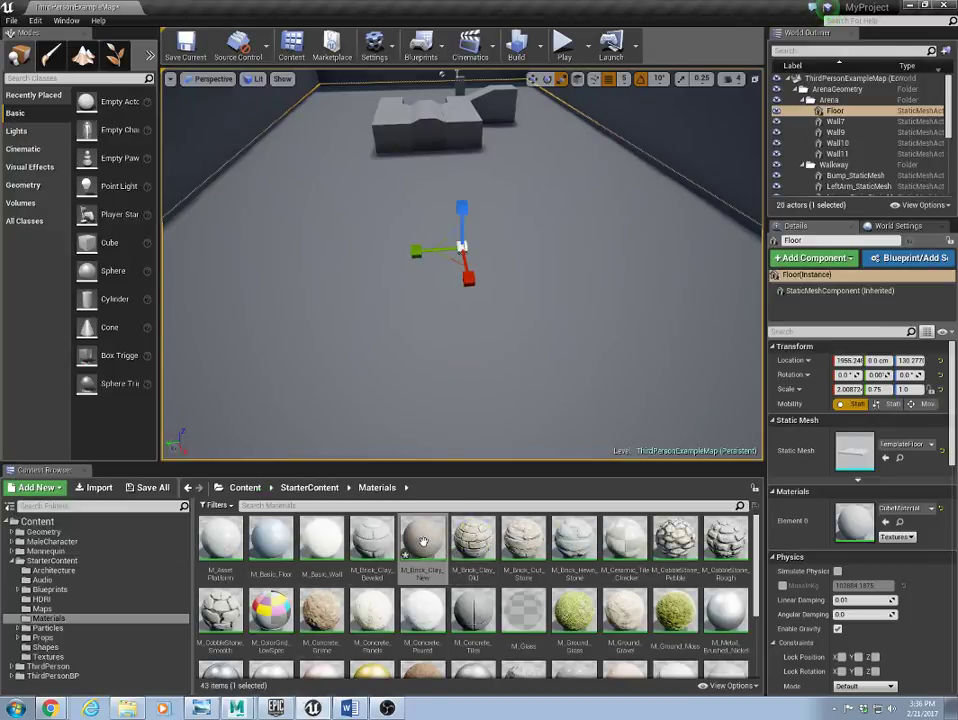
left_click_drag(423, 541, 396, 346)
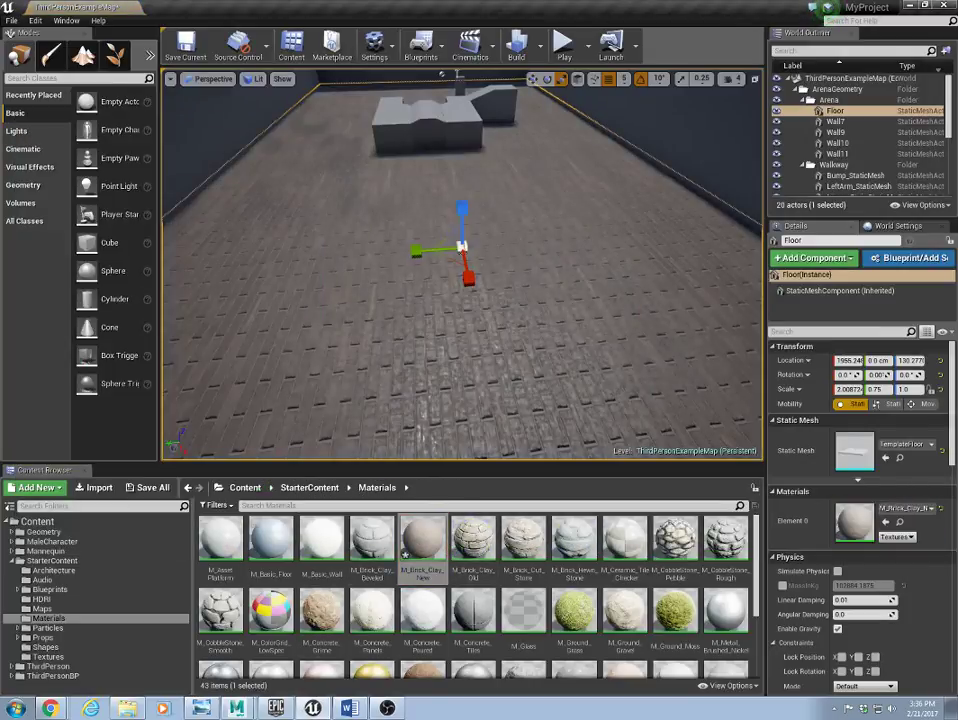
Set the VTiling of the TexCoord[0] node in M_Brick_Clay_New to 20, save the material and close its editor
double_click(432, 530)
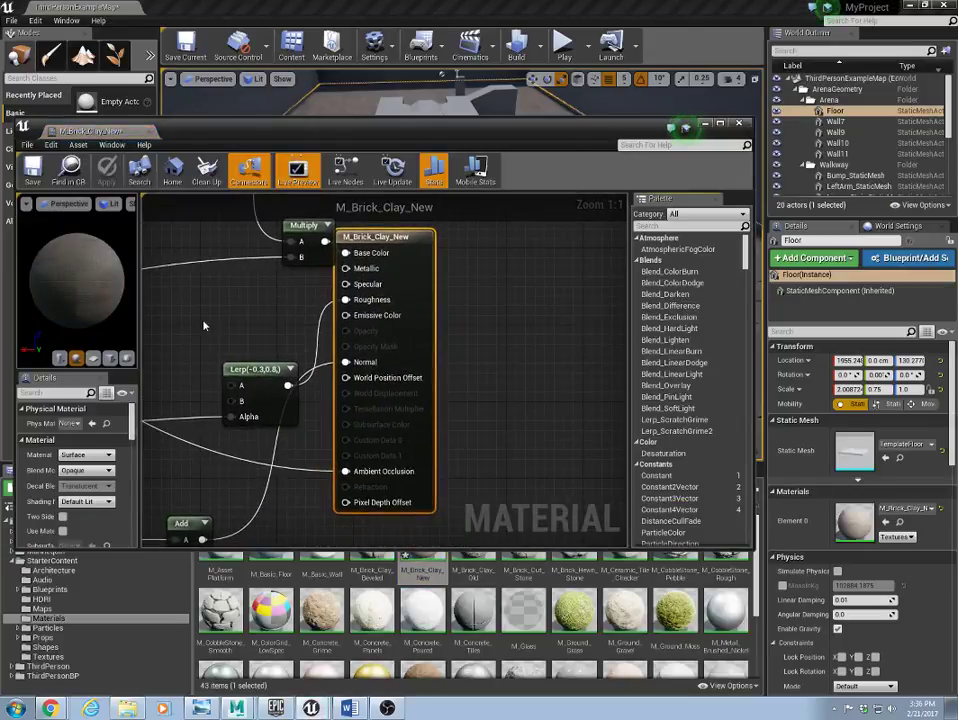
right_click_drag(178, 332, 791, 333)
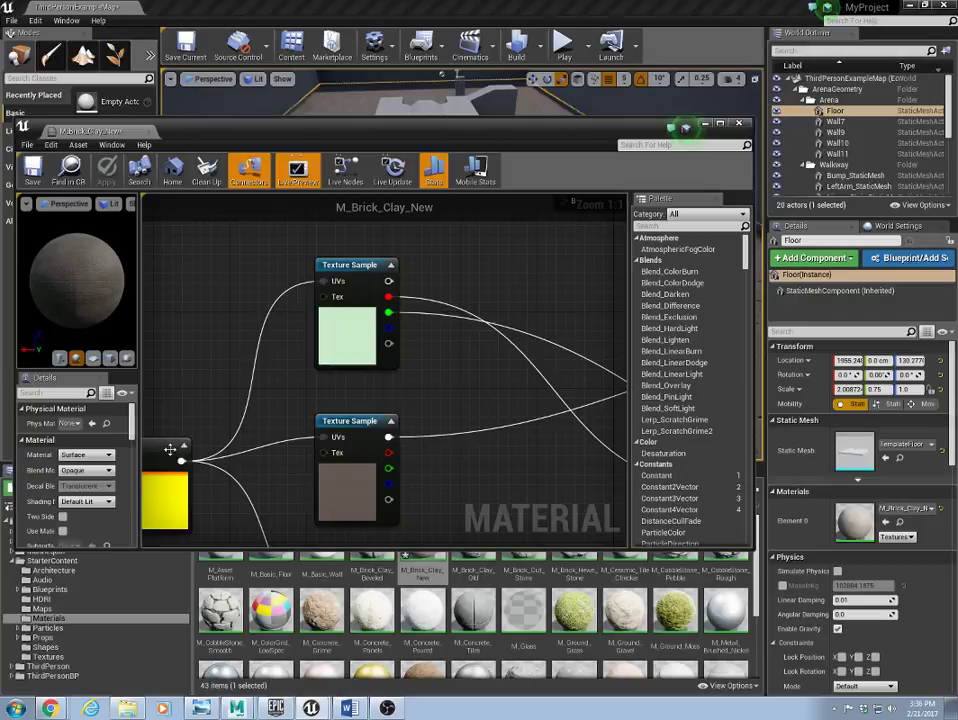
right_click_drag(190, 364, 592, 368)
left_click(313, 366)
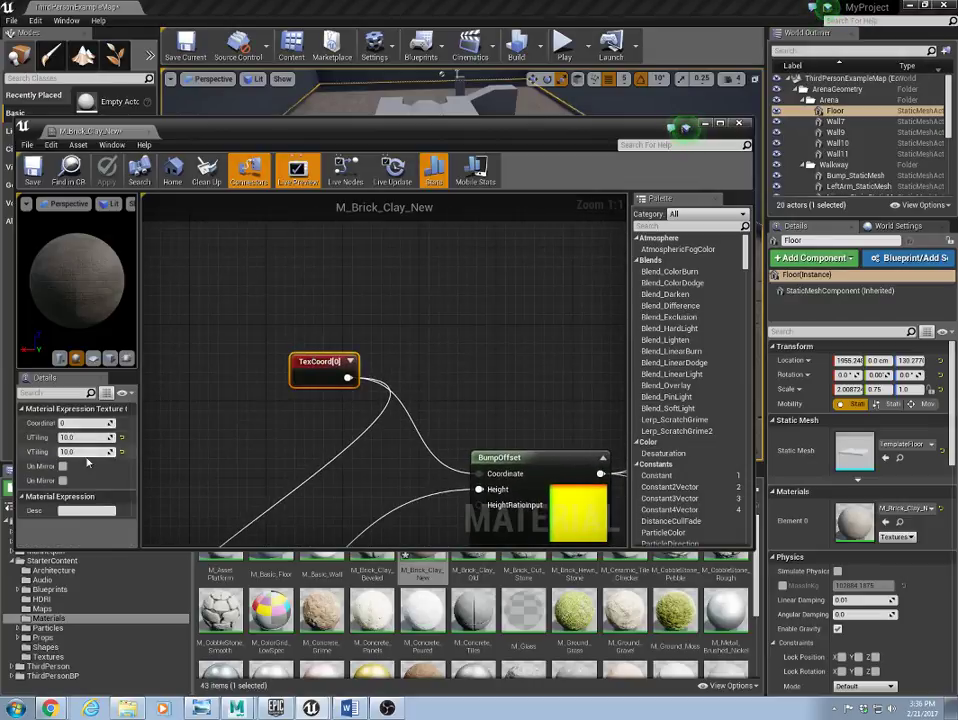
type("20")
key("Return")
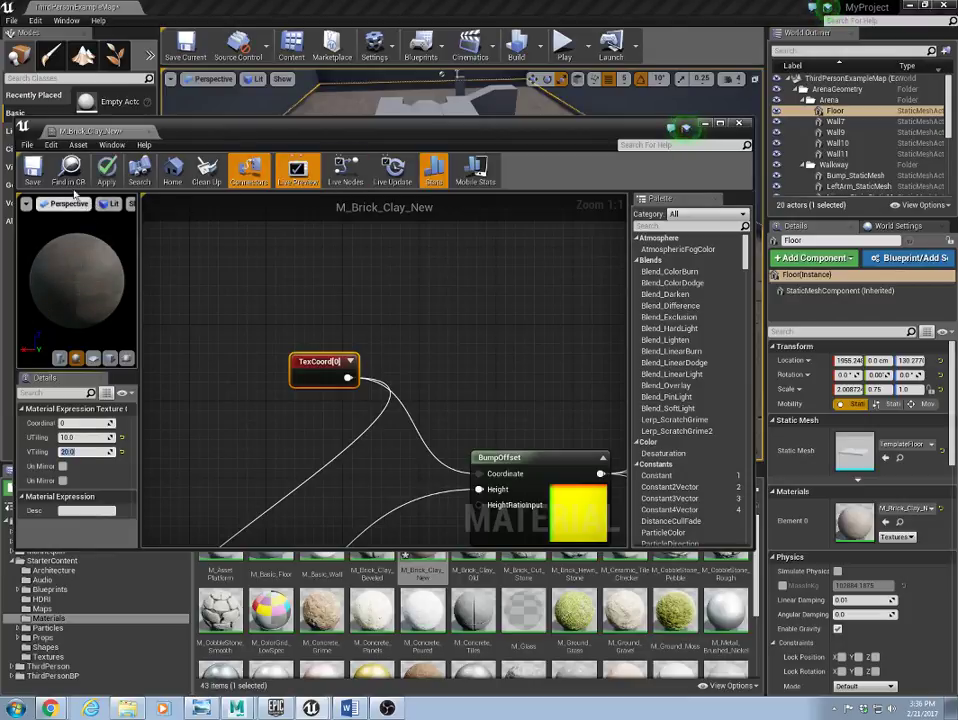
left_click(33, 172)
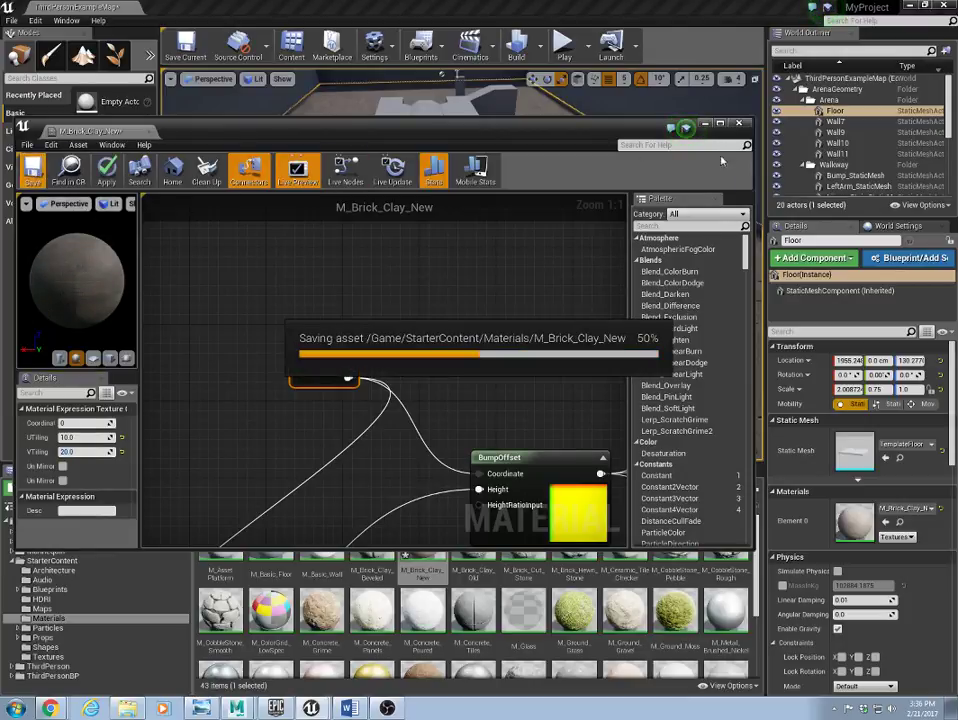
left_click(739, 124)
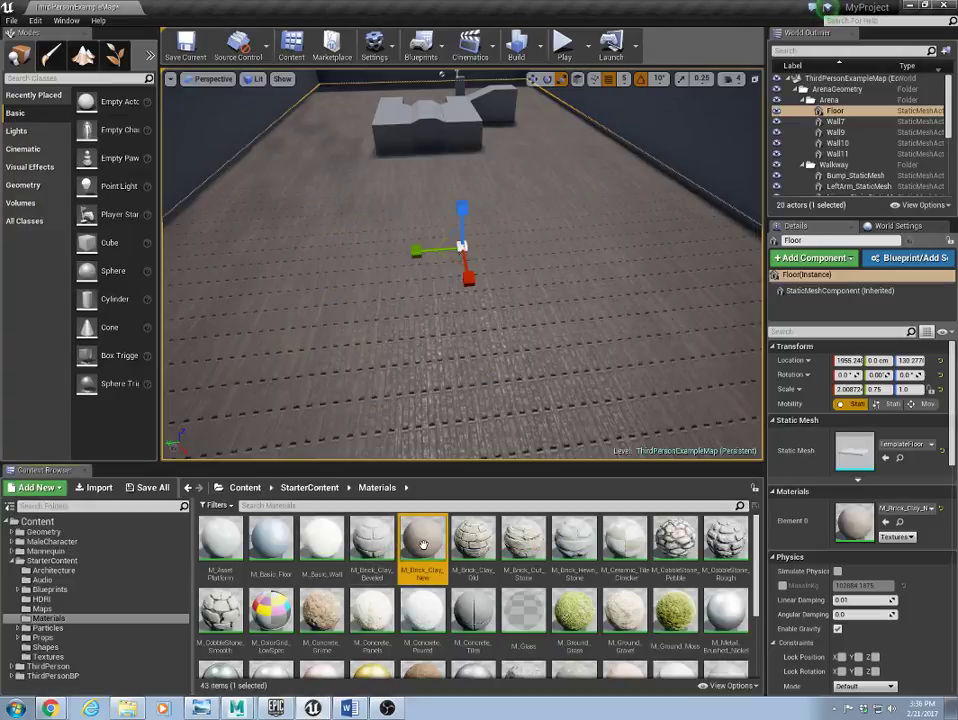
Set the TexCoord[0] node in M_Brick_Clay_New to UTiling 15 and VTiling 10, save the material and close its editor
double_click(423, 544)
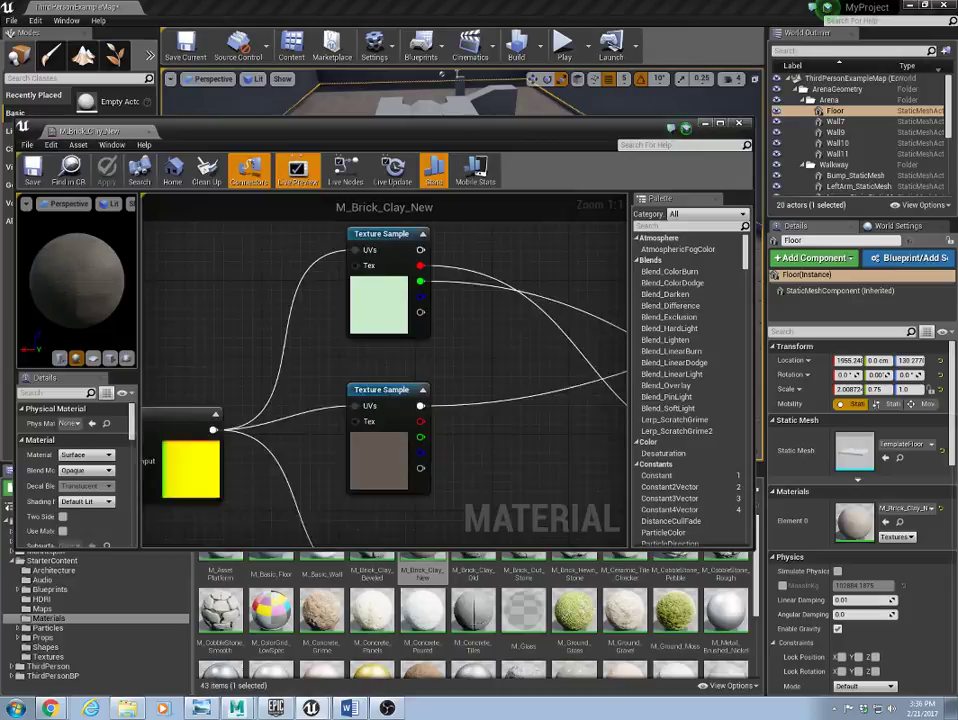
right_click_drag(585, 383, 613, 389)
right_click_drag(167, 379, 552, 391)
left_click(332, 343)
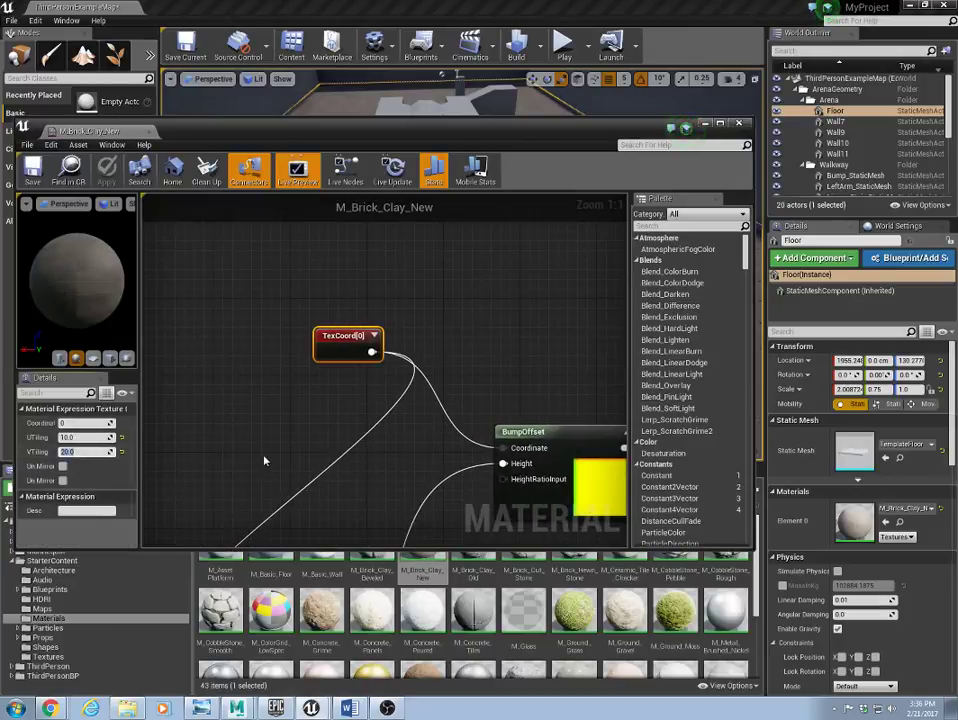
left_click(92, 438)
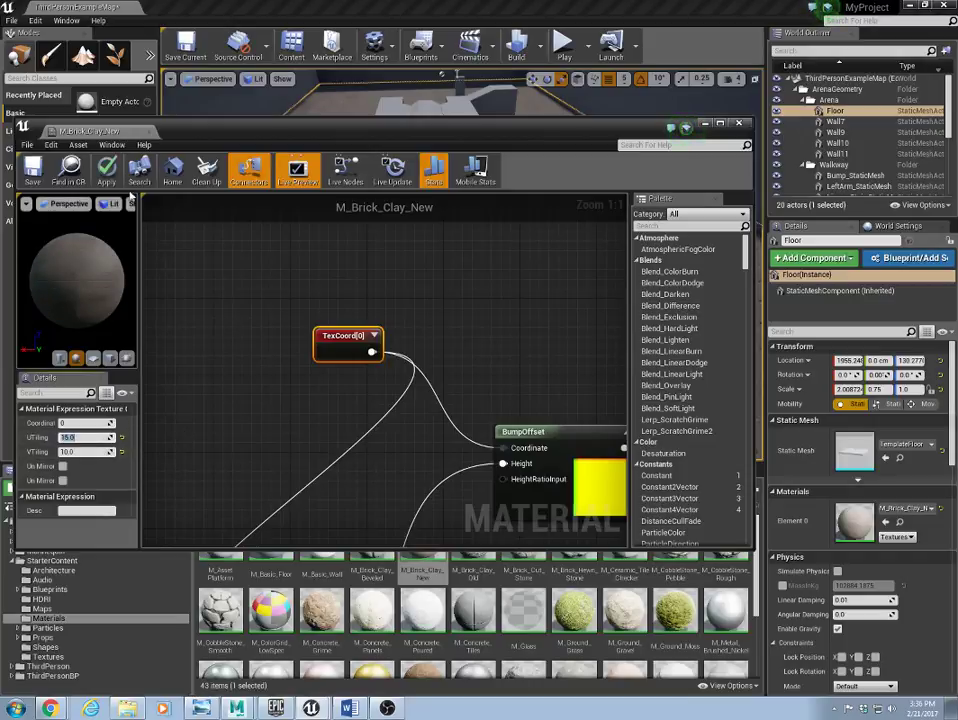
left_click(30, 172)
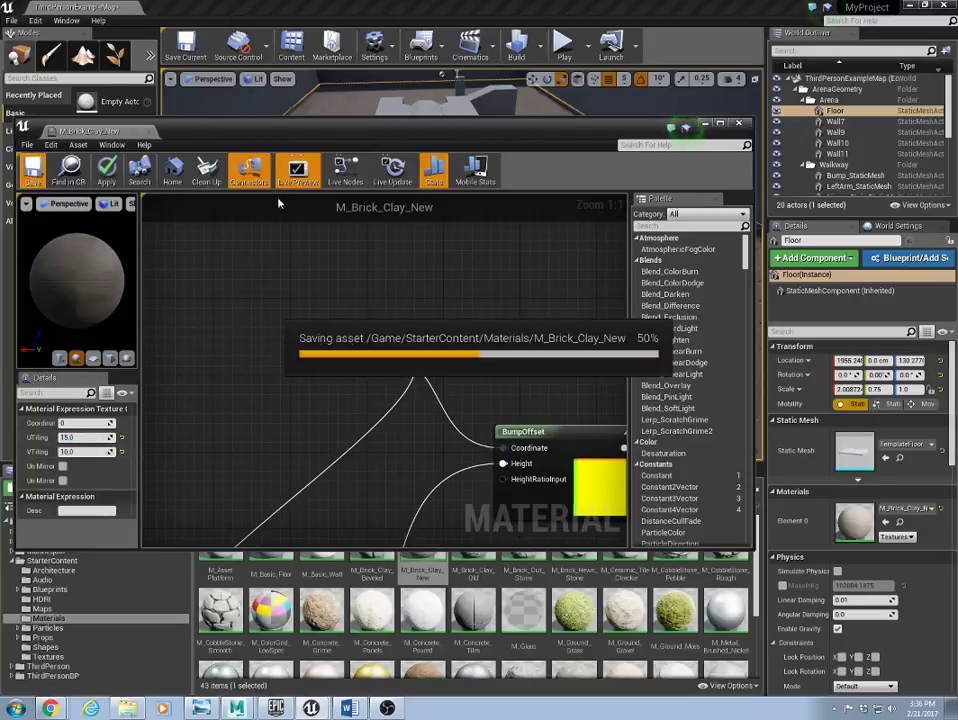
left_click(741, 124)
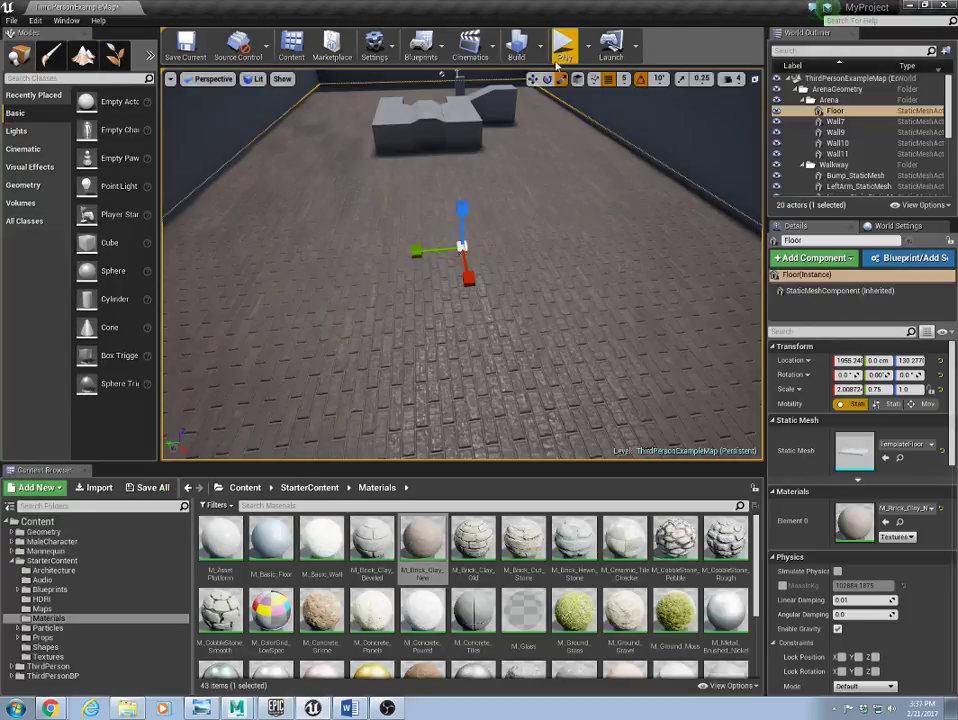
Play-test the level by walking the character across the brick floor to judge the texture scale, and end the session
left_click(564, 45)
left_click(434, 381)
key("w")
key("w")
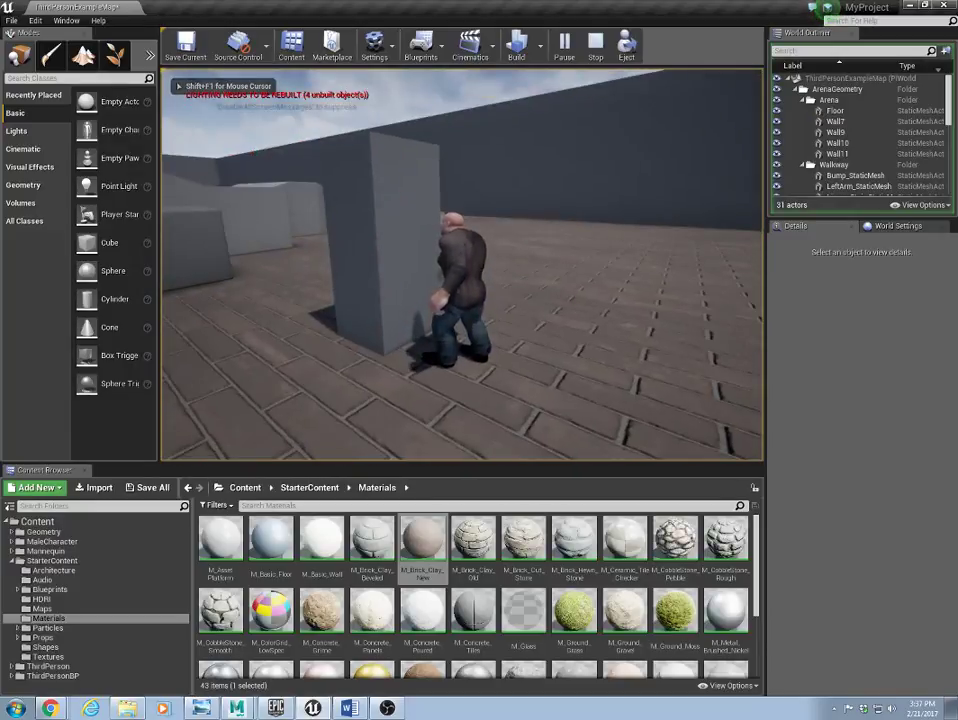
key("Escape")
double_click(425, 545)
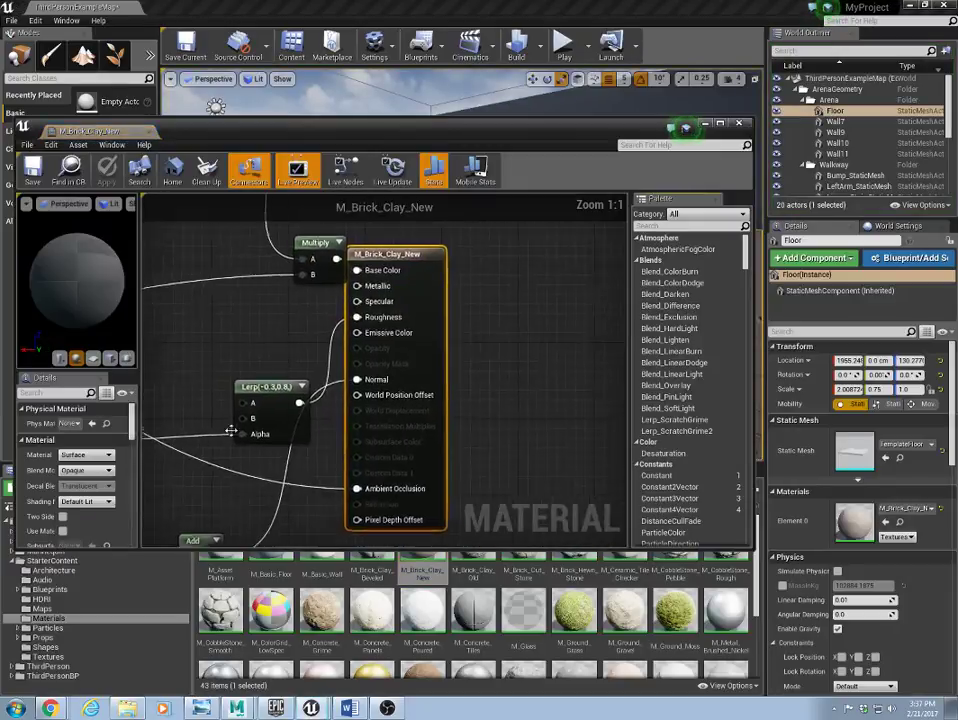
right_click_drag(231, 430, 410, 400)
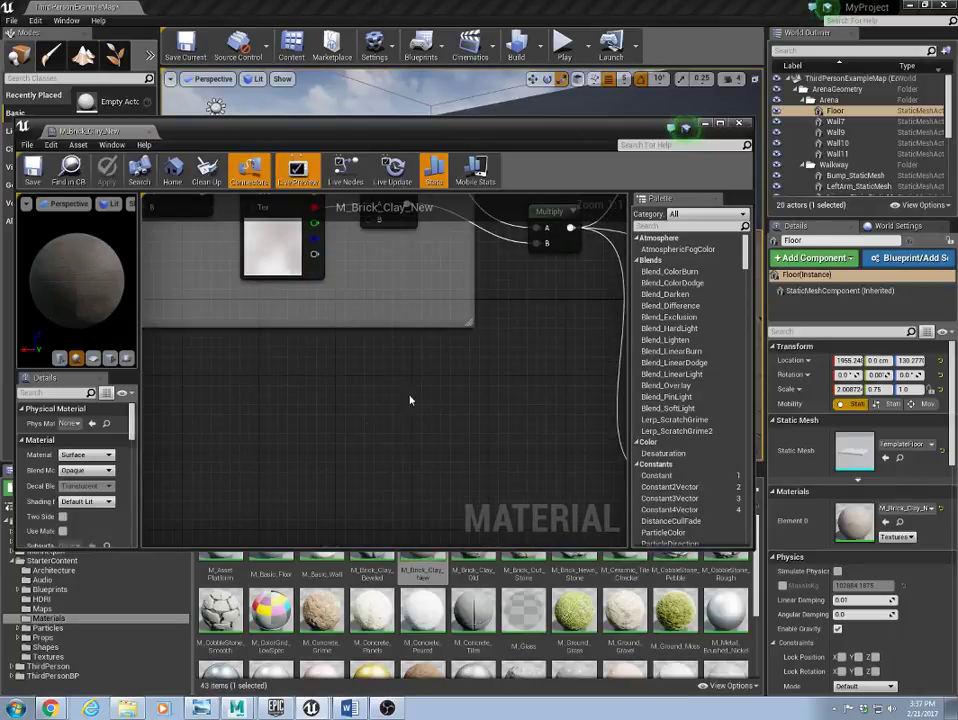
scroll(410, 400, "down", 3)
scroll(344, 384, "down", 4)
scroll(273, 330, "up", 4)
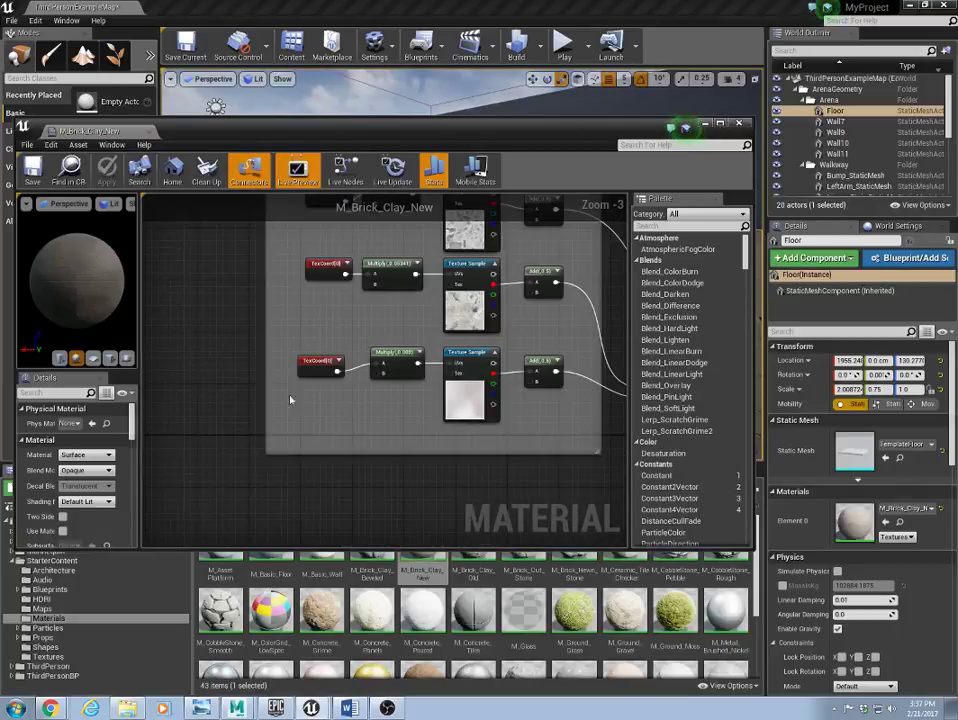
left_click(736, 124)
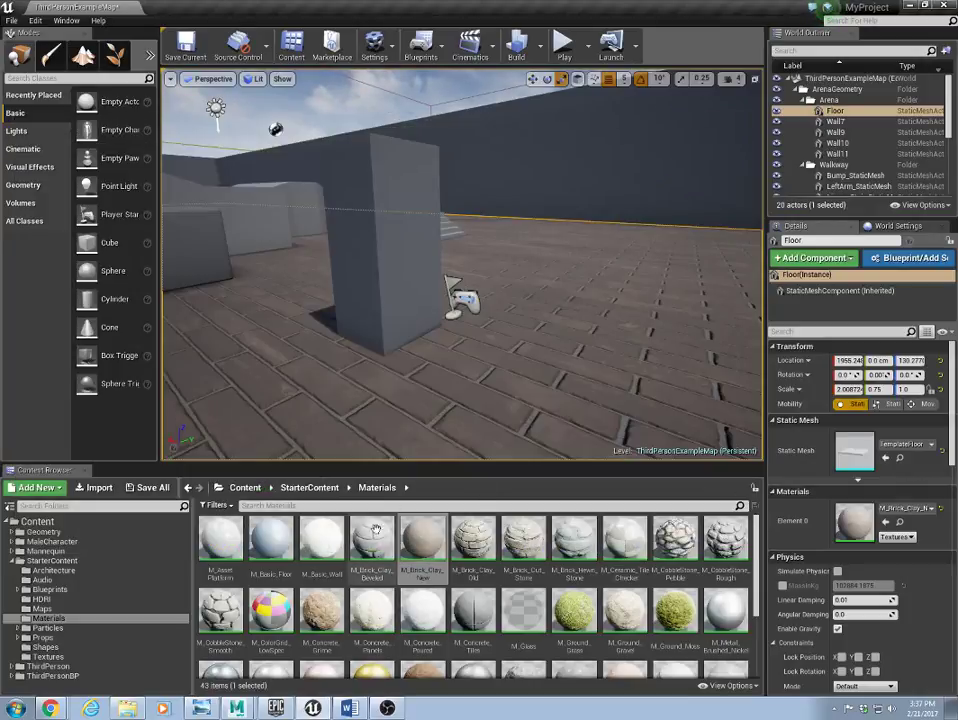
Set the TexCoord[0] node feeding BumpOffset in M_Brick_Clay_New to UTiling 30 and VTiling 15, and save the material
double_click(419, 541)
right_click_drag(254, 485, 637, 320)
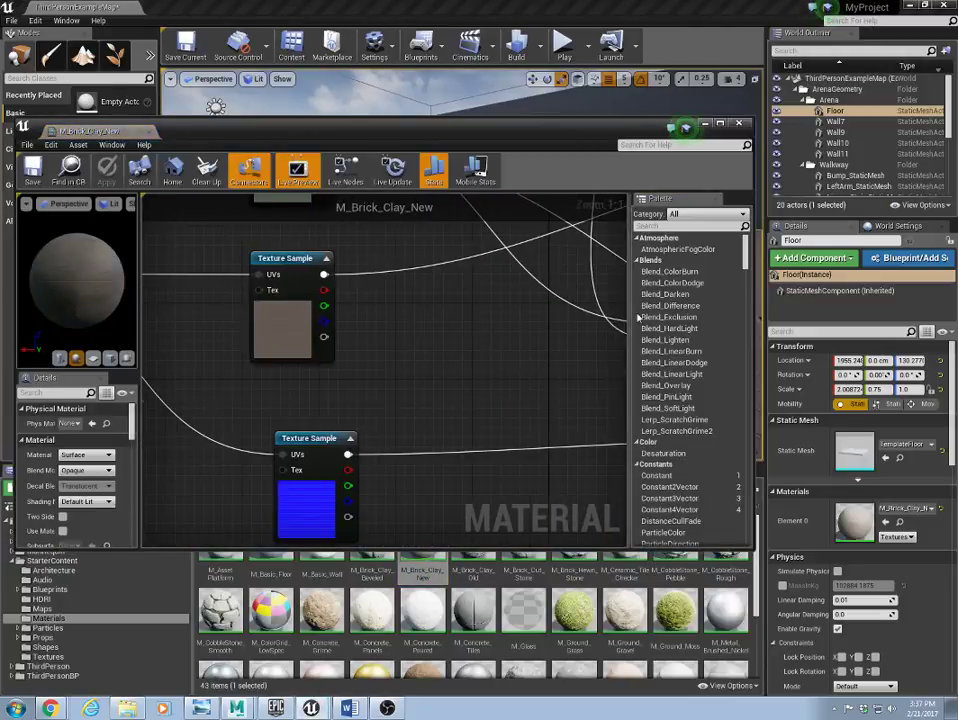
right_click_drag(185, 366, 370, 359)
left_click(341, 357)
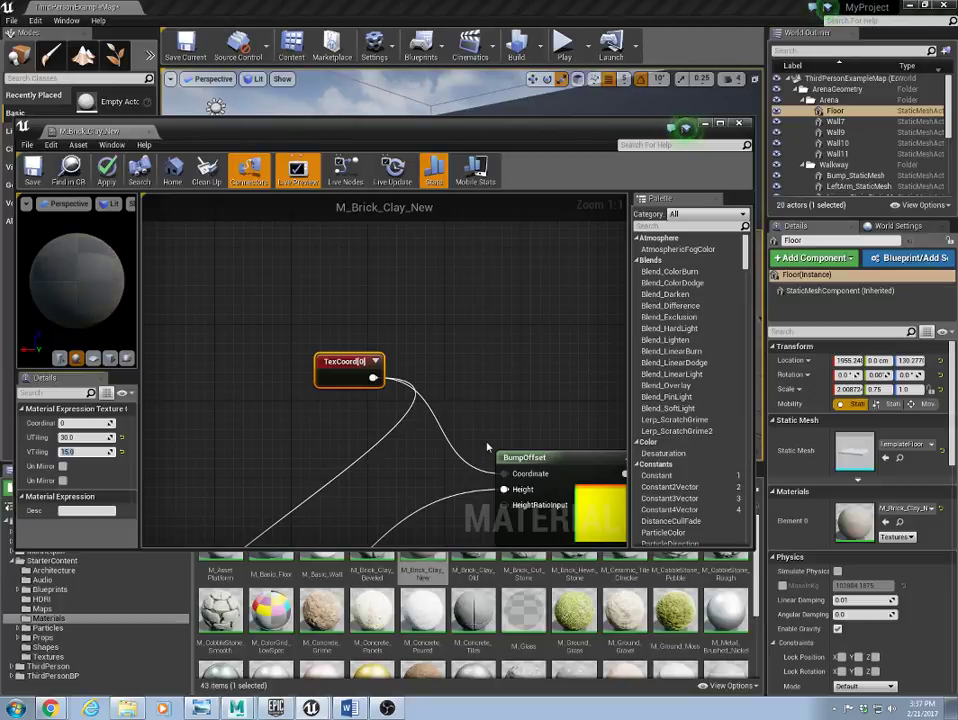
left_click(33, 171)
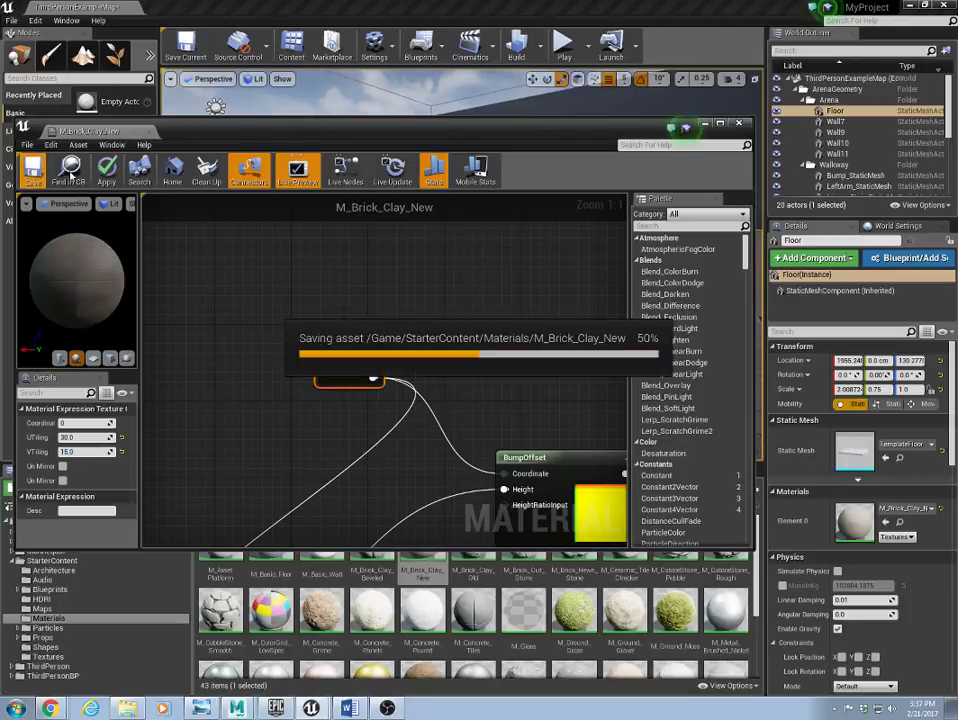
Set the VTiling of the same TexCoord[0] node to 20, save M_Brick_Clay_New and close its editor
left_click(80, 451)
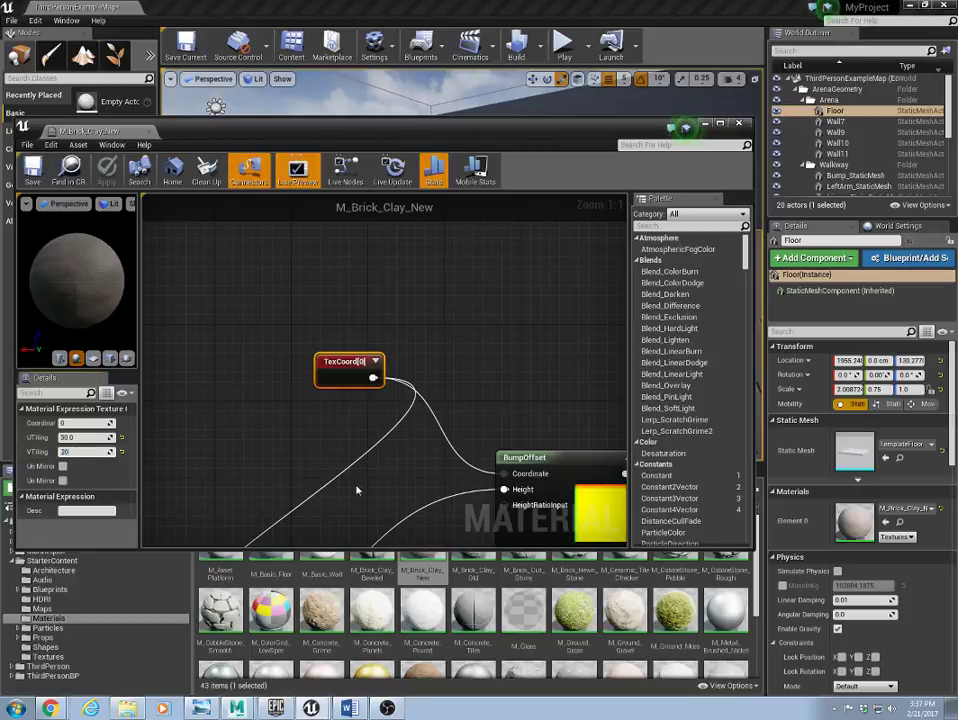
type("20")
left_click(33, 171)
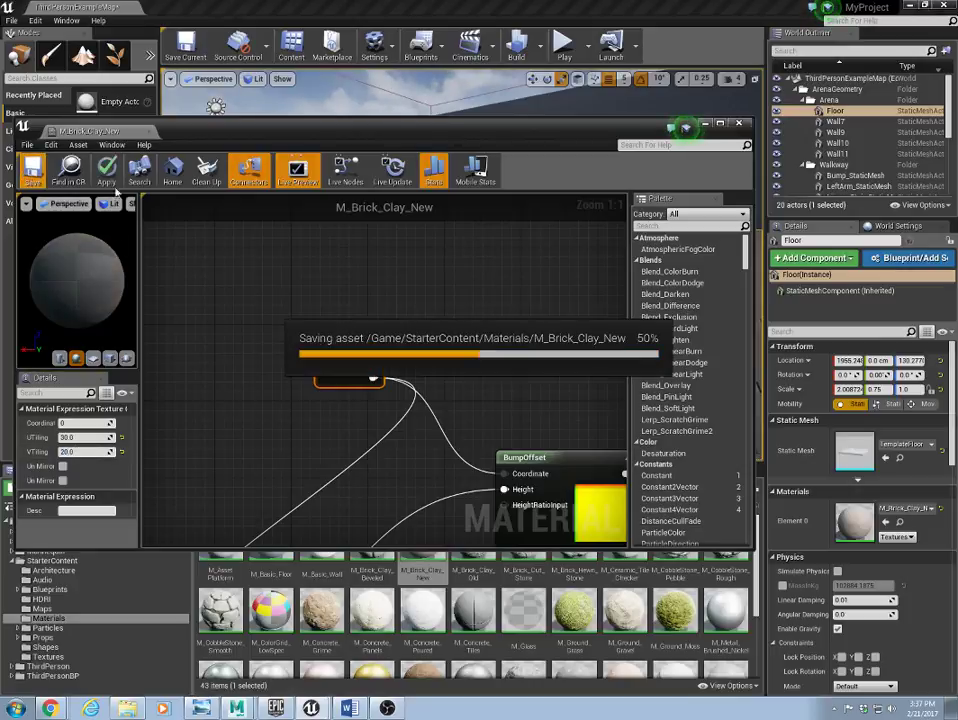
left_click(739, 124)
Play-test the level by running the character over the brick floor and up the stairs to the walkway, and end the session
left_click(563, 57)
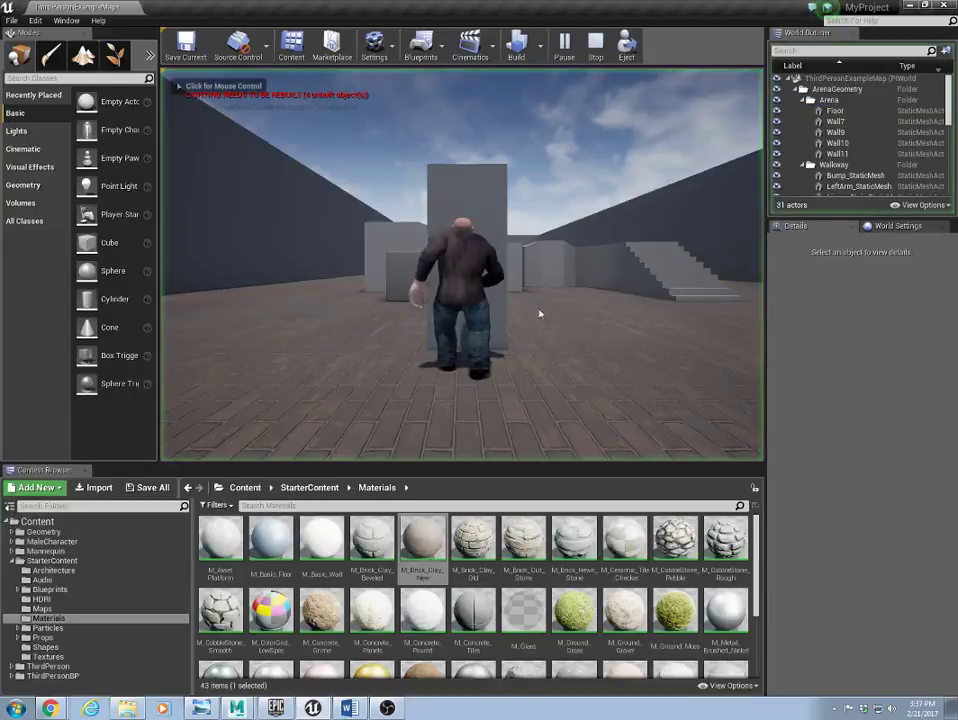
left_click(569, 389)
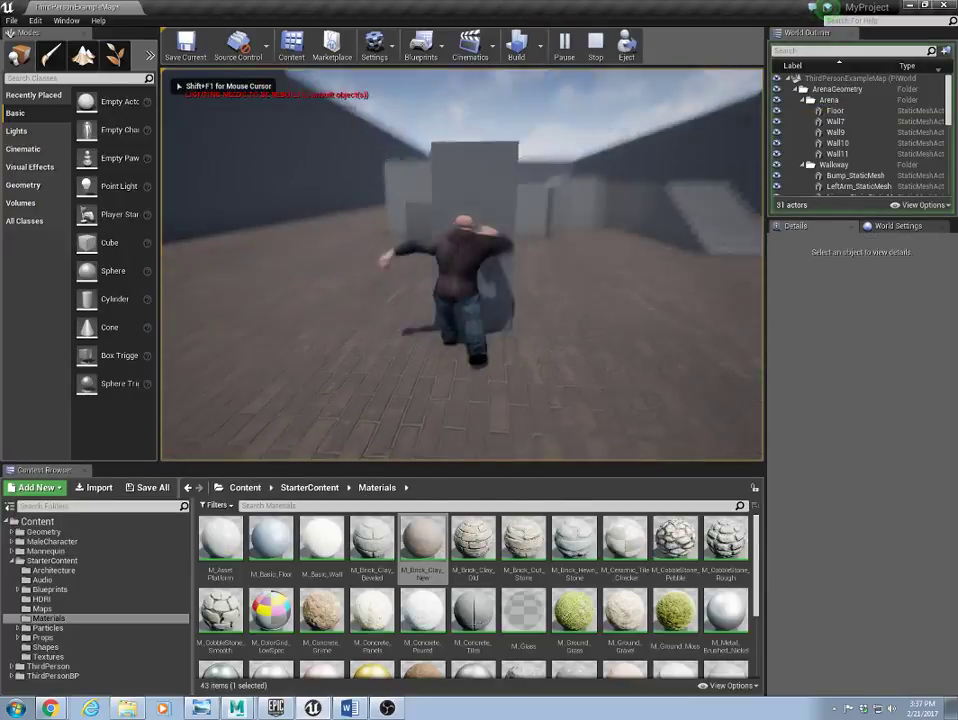
key("w")
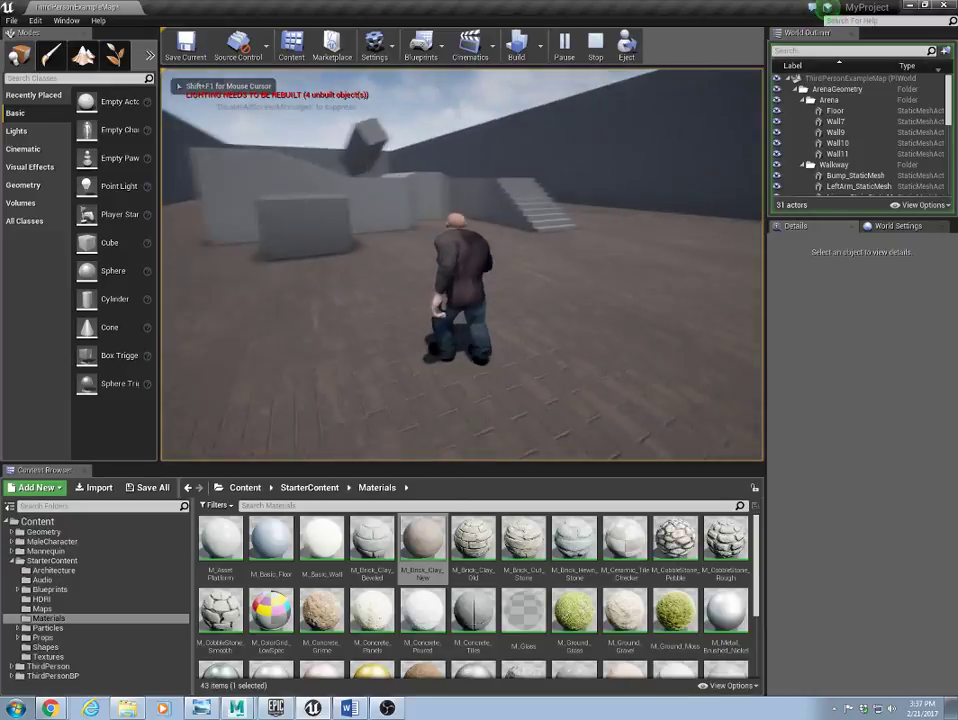
key("w")
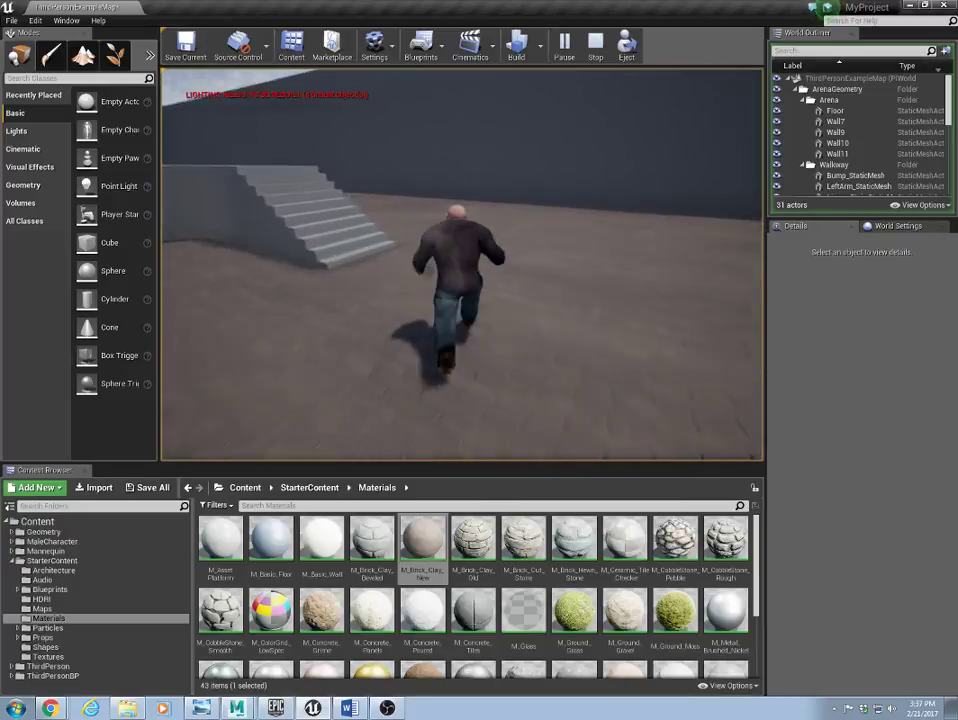
key("w")
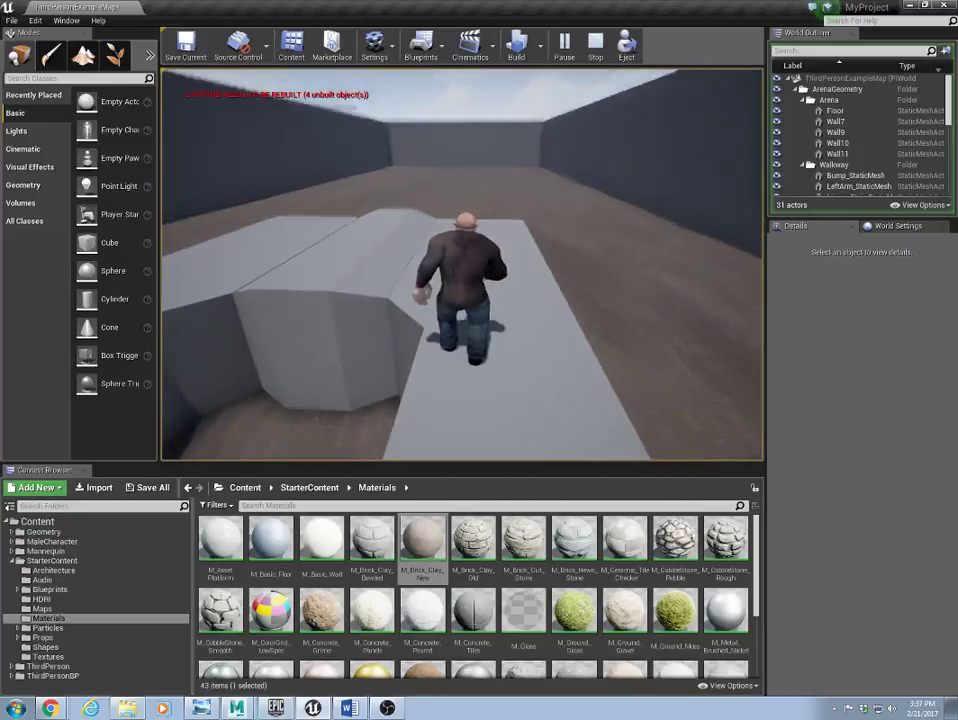
key("Escape")
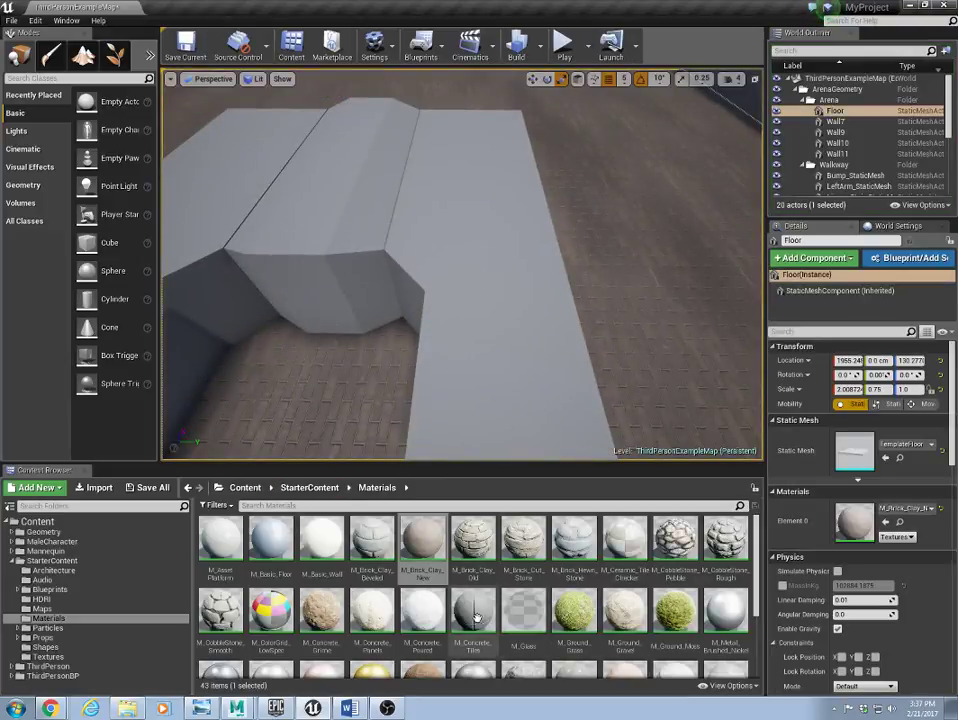
Assign the starter-content material M_Tech_Hex_Tile_Pulse to the raised walkway section adjoining the top of the stairs
mouse_move(298, 342)
right_mouse_down()
mouse_move(298, 270)
mouse_move(298, 342)
right_mouse_up()
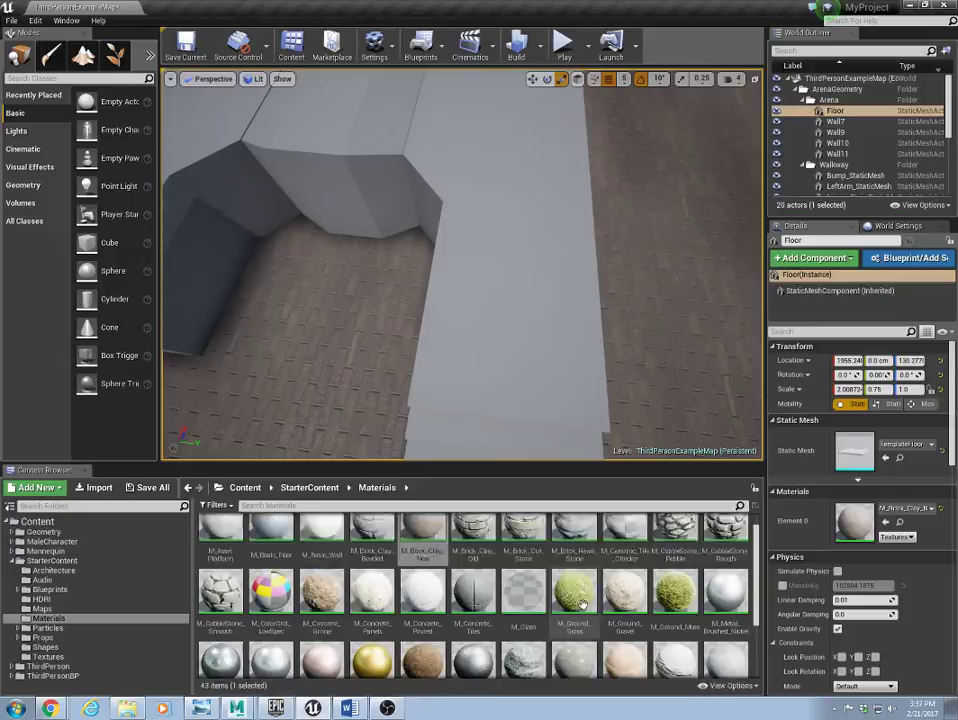
scroll(262, 620, "down", 3)
left_click_drag(271, 628, 498, 357)
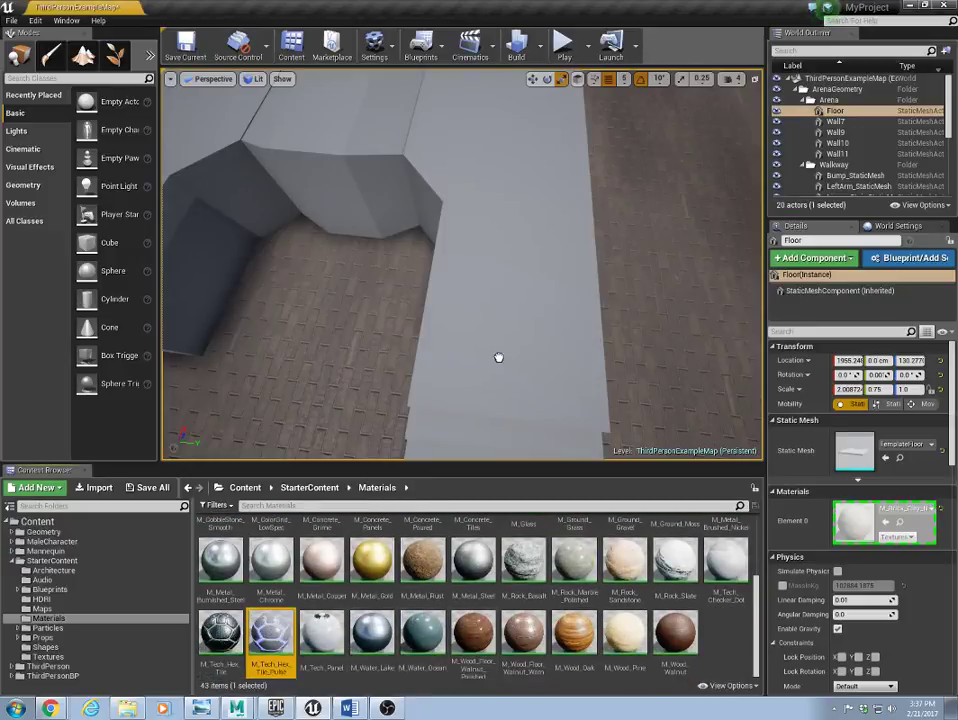
left_click_drag(489, 264, 489, 266)
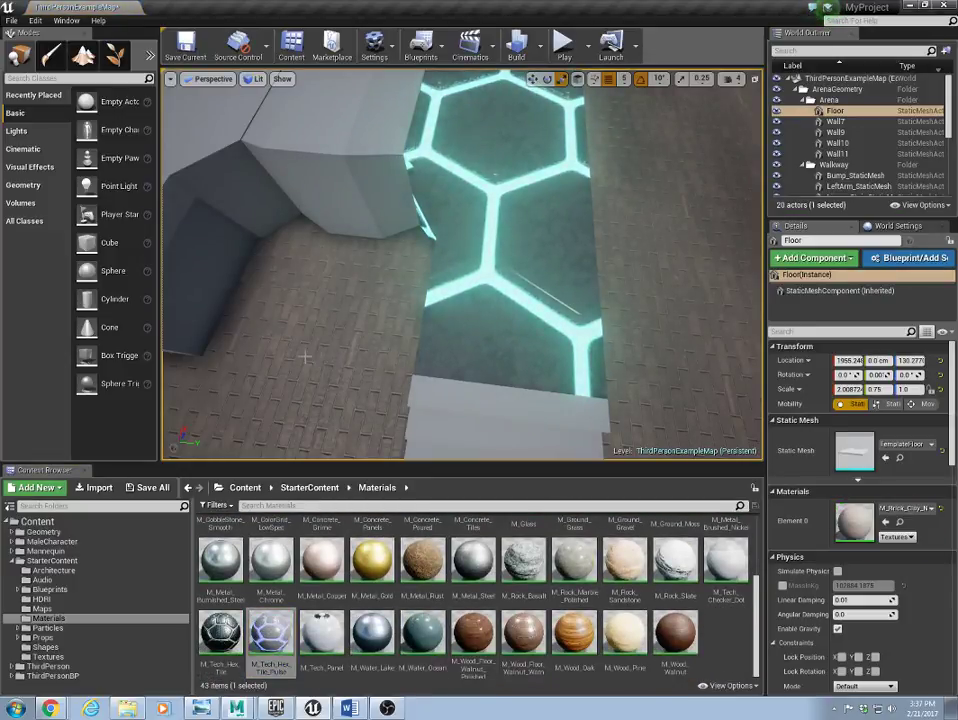
Open M_Tech_Hex_Tile_Pulse for editing and set the TexCoord node in its BaseColor group to UTiling 20 and VTiling 20
double_click(271, 632)
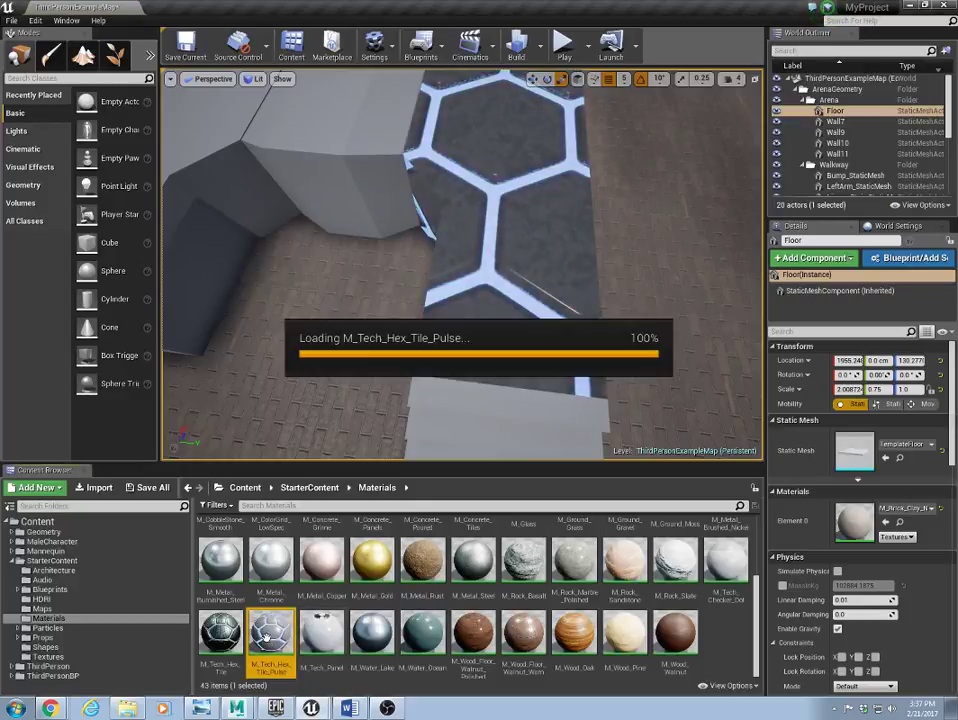
scroll(341, 468, "down", 10)
scroll(341, 455, "up", 2)
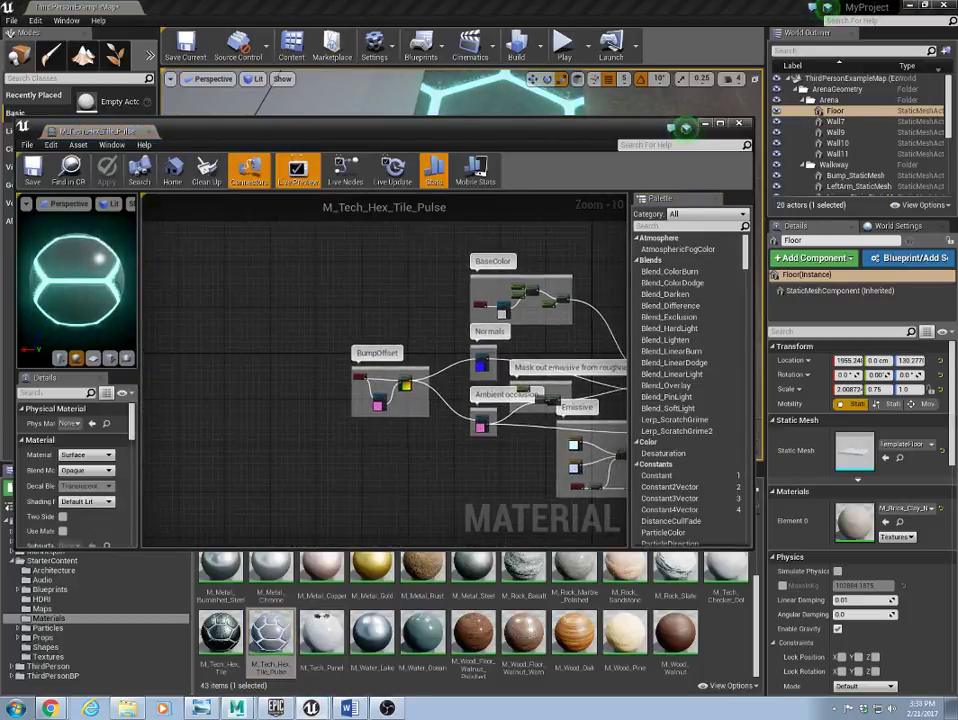
scroll(340, 446, "up", 6)
right_click_drag(361, 300, 366, 545)
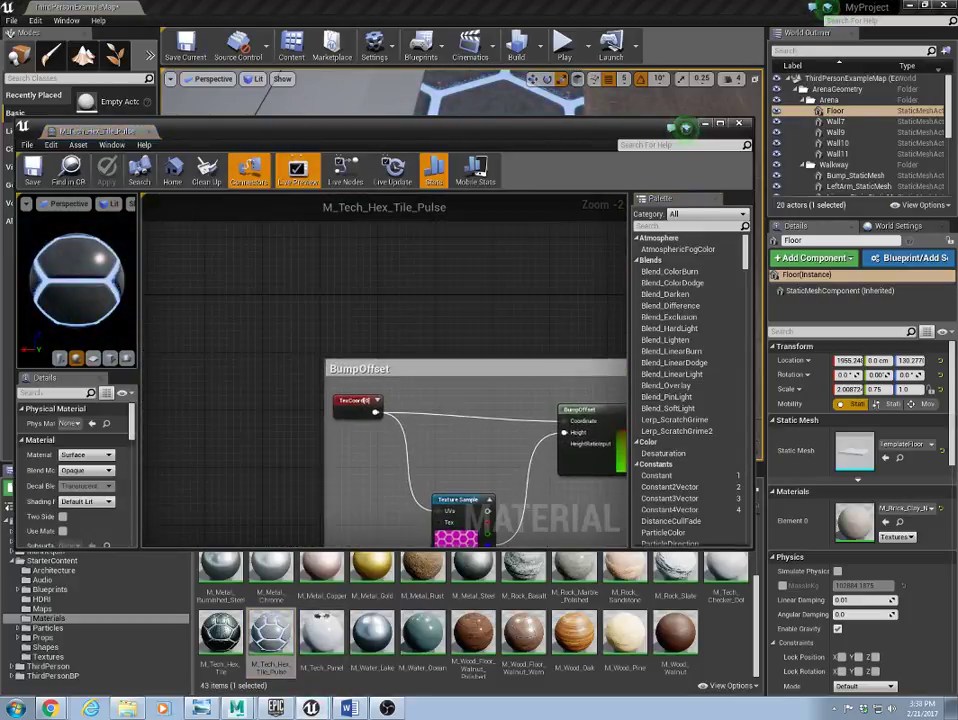
left_click(366, 397)
scroll(420, 380, "down", 4)
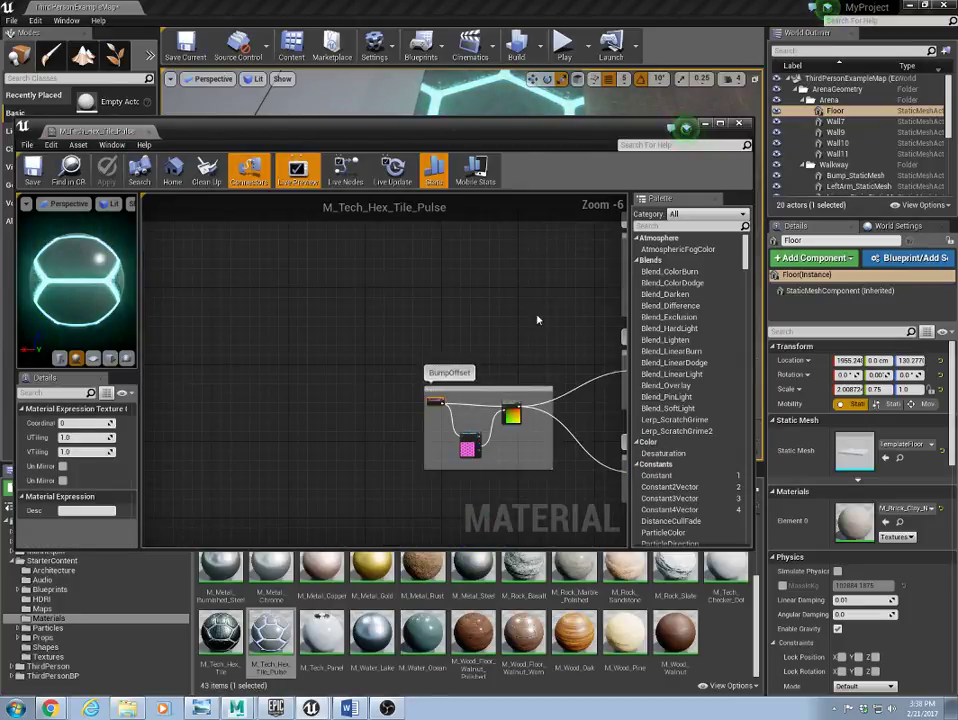
right_click_drag(537, 321, 342, 398)
scroll(412, 347, "up", 3)
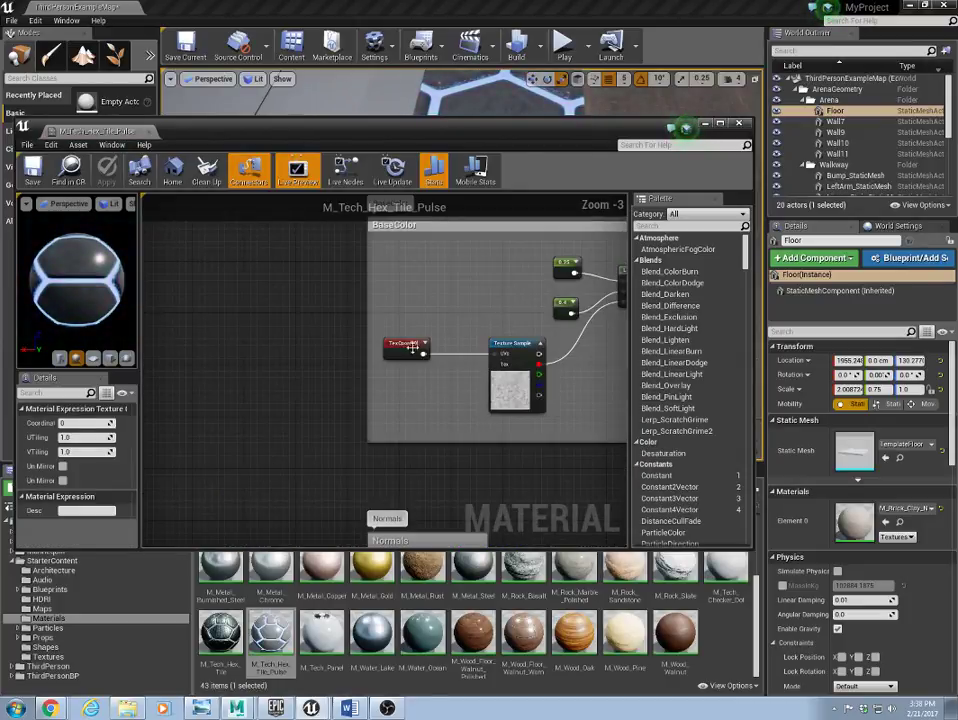
scroll(387, 436, "down", 2)
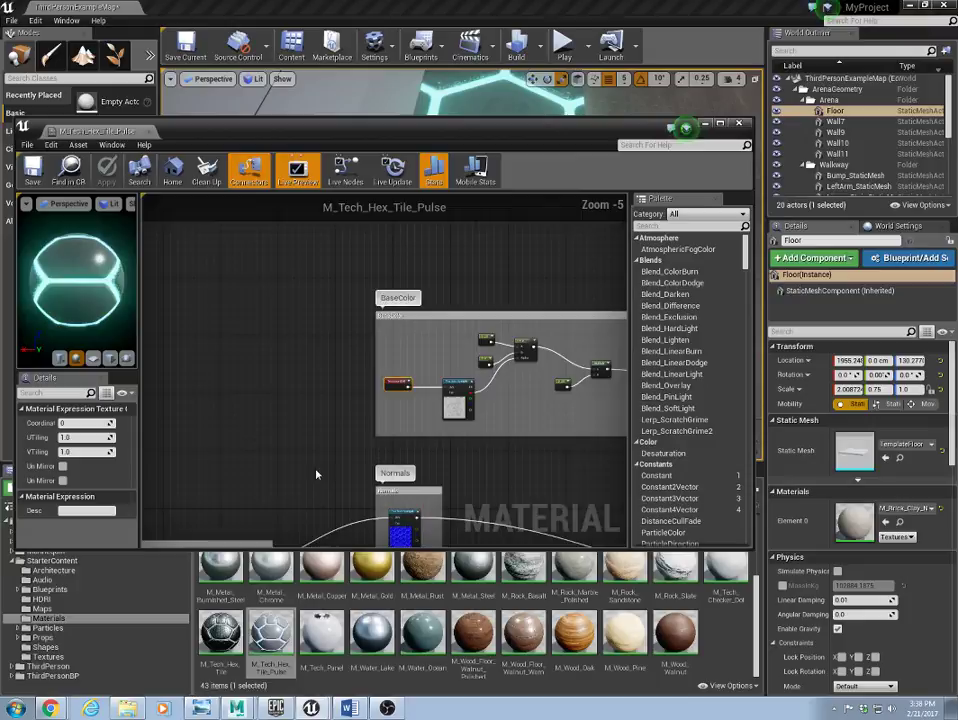
right_click_drag(315, 468, 276, 466)
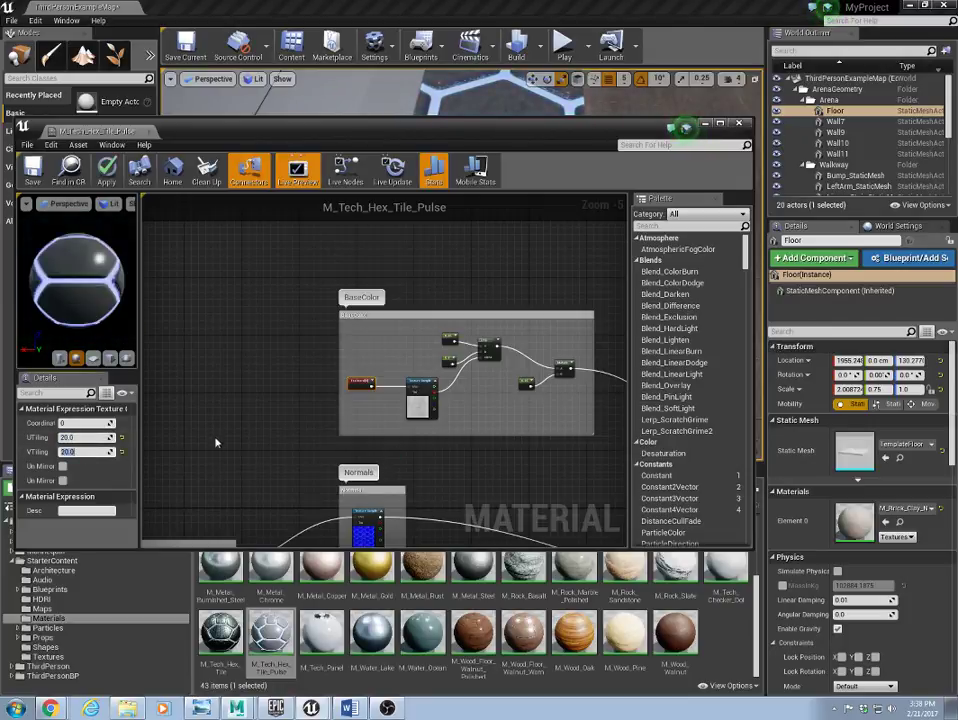
Set the TexCoord[0] node in the BumpOffset group to UTiling 20 and VTiling 20, save M_Tech_Hex_Tile_Pulse and close its editor
right_click_drag(215, 443, 546, 307)
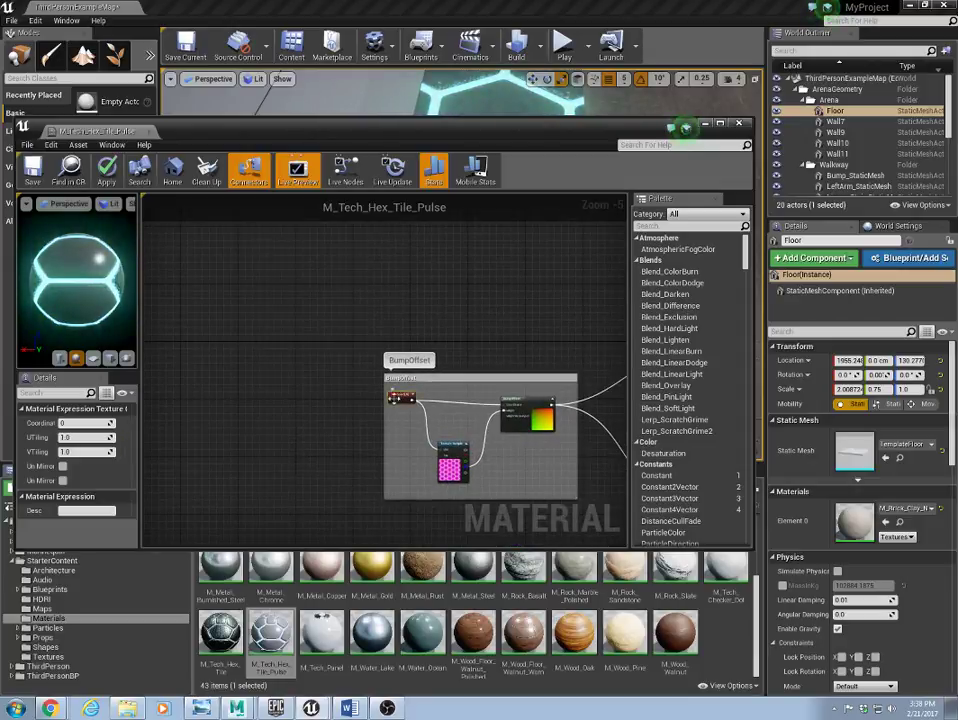
type("20")
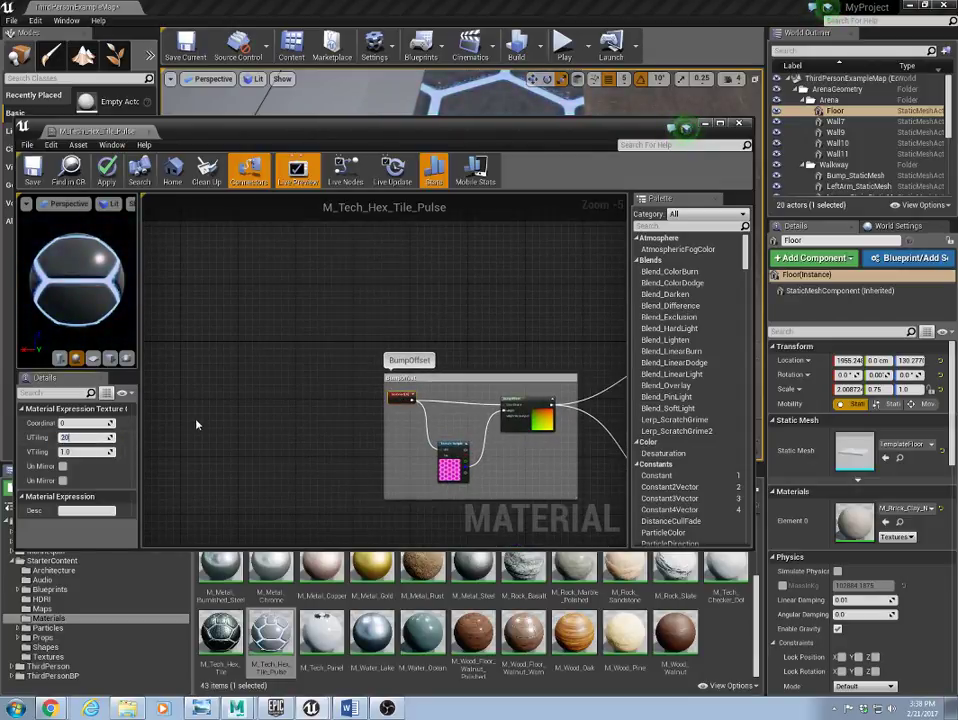
key("Tab")
type("20")
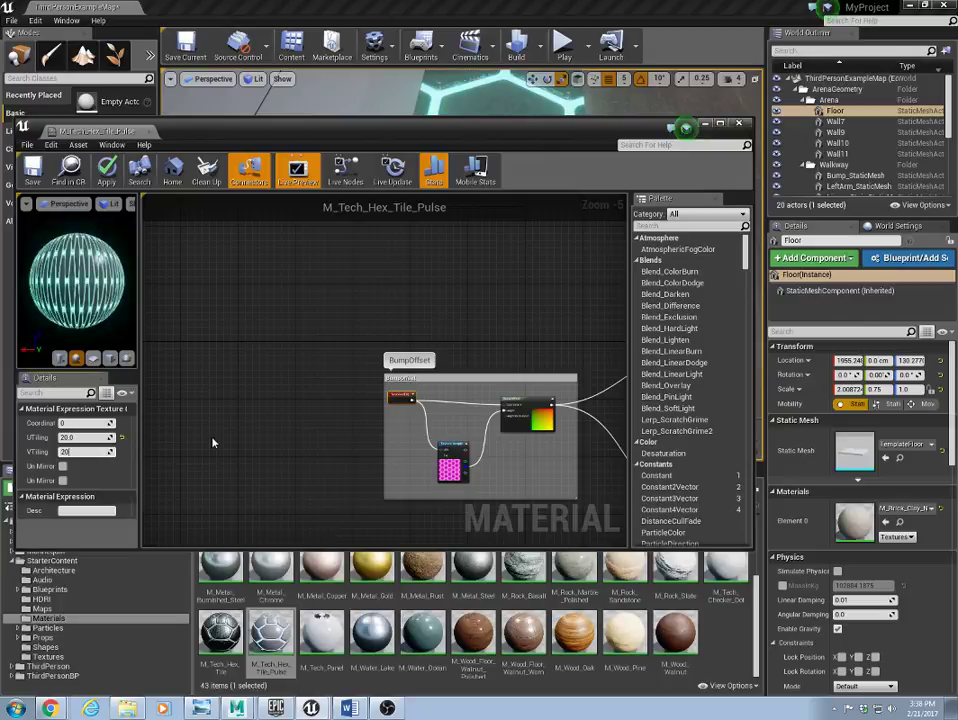
key("Return")
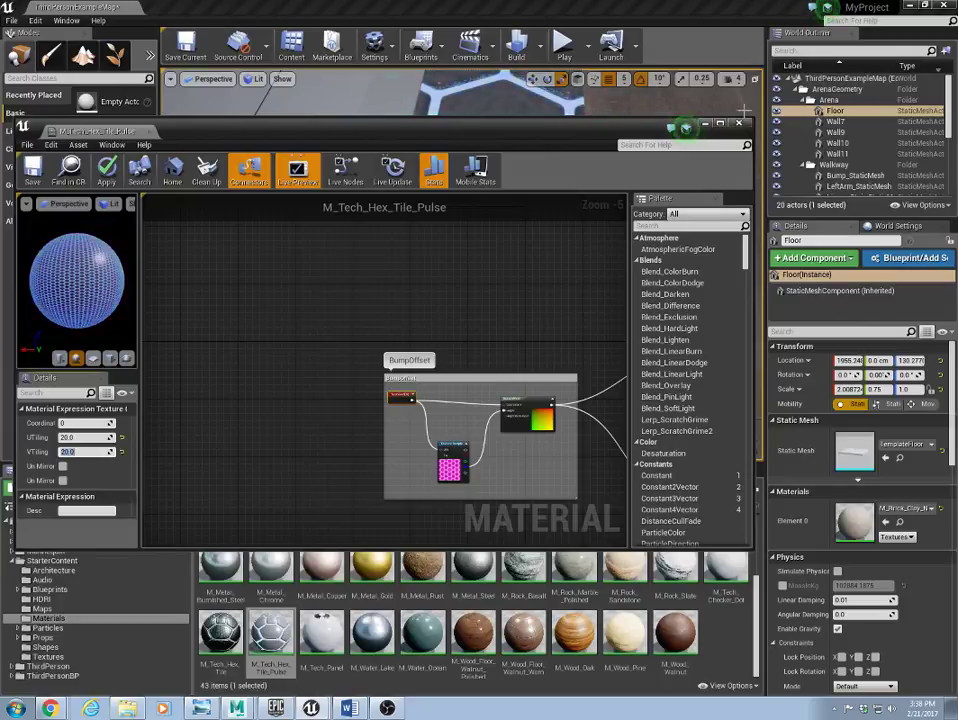
left_click(38, 175)
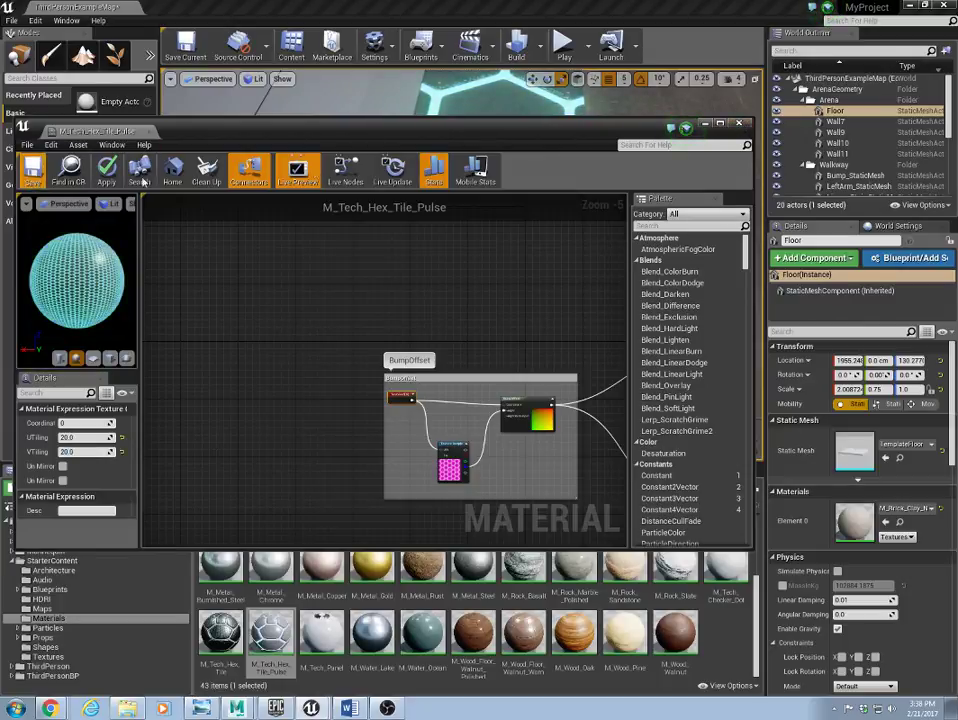
left_click(740, 127)
Inspect the hex-tiled walkway, play-test the level by running the character onto it, and end the session
right_click_drag(320, 406, 422, 370)
middle_click_drag(422, 370, 520, 225)
middle_click_drag(483, 296, 483, 325)
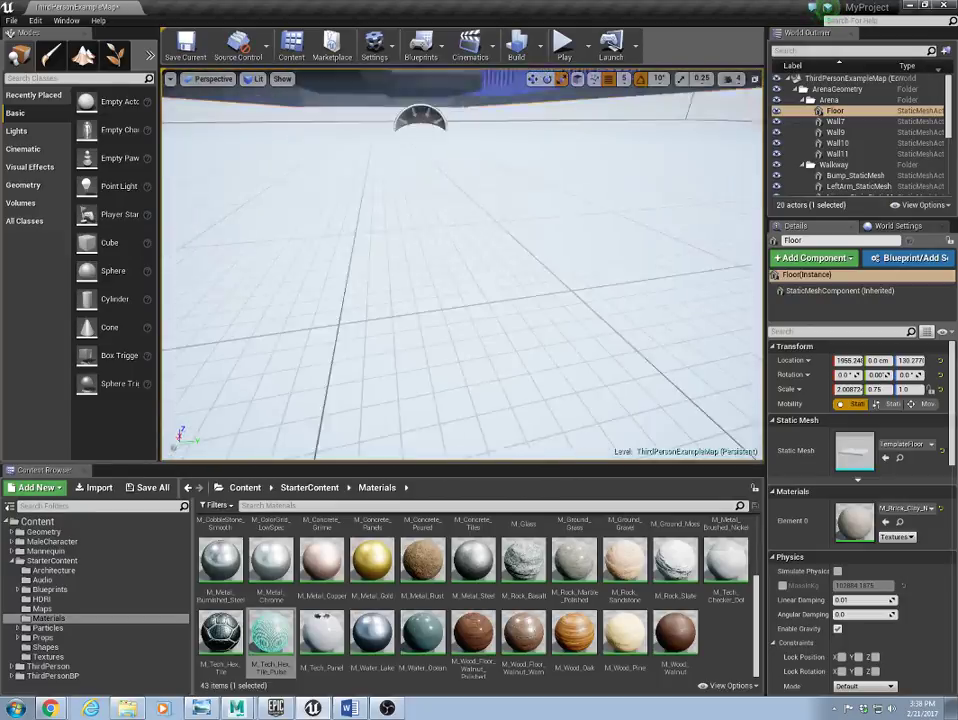
left_click_drag(483, 296, 479, 239)
middle_click_drag(479, 239, 478, 165)
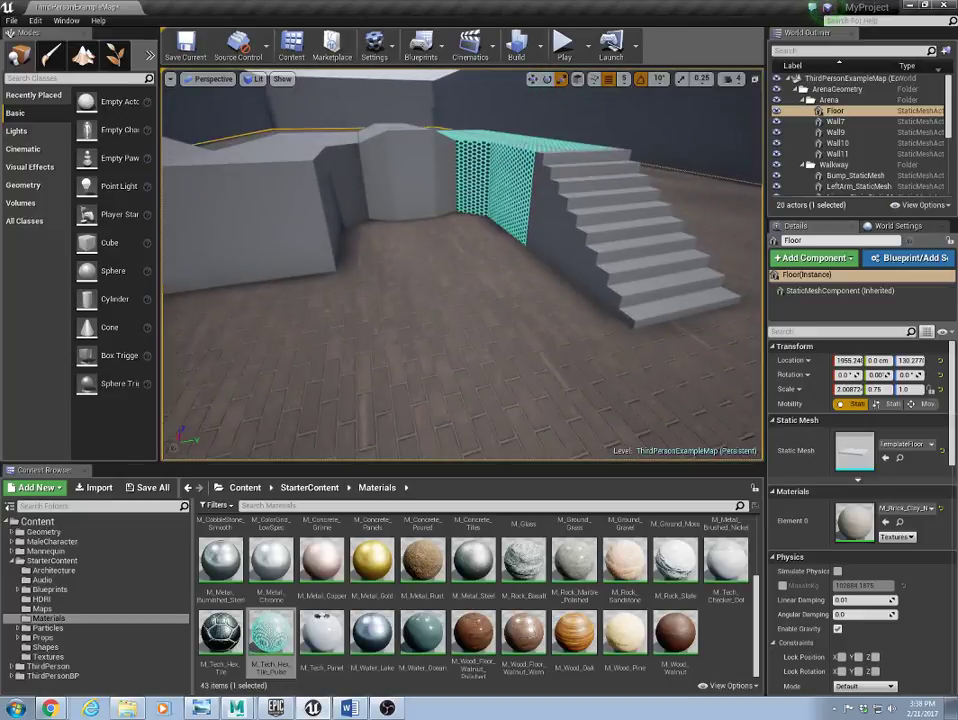
left_click(564, 45)
left_click(563, 322)
key("w")
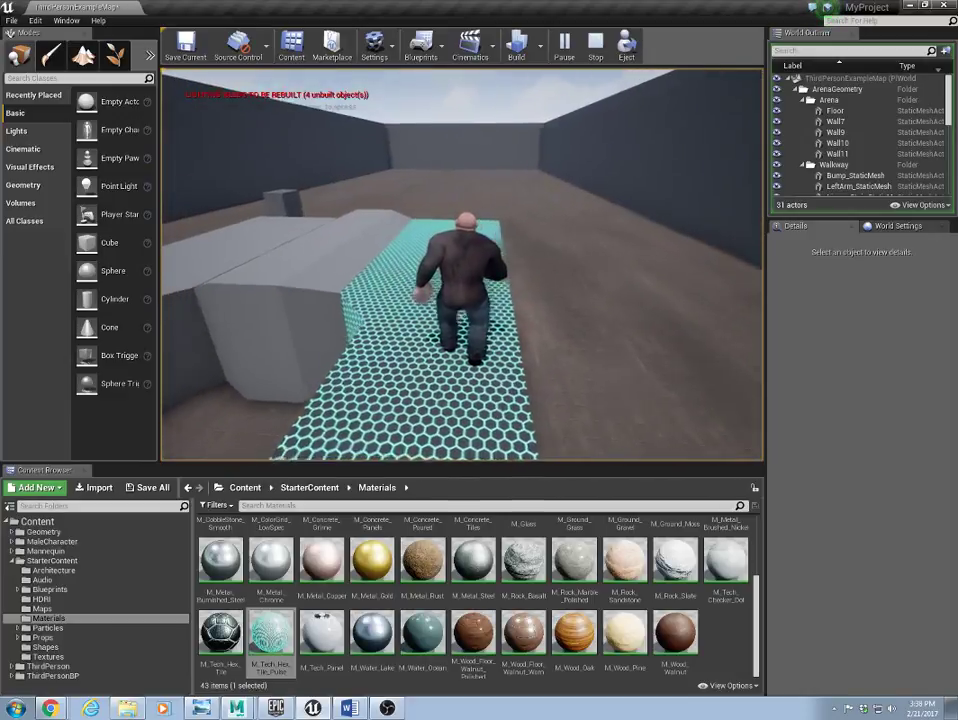
key("Escape")
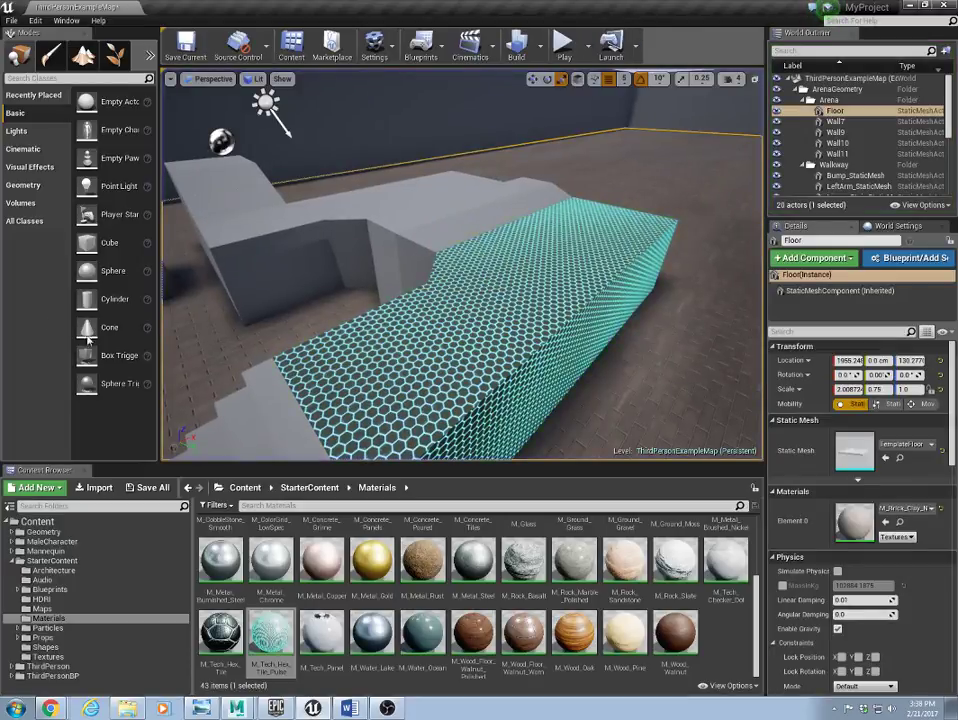
Place an additive Curved Stair geometry brush on the open floor beyond the hex-tiled walkway, at about X 1970, Y 135, Z 130
left_click(22, 185)
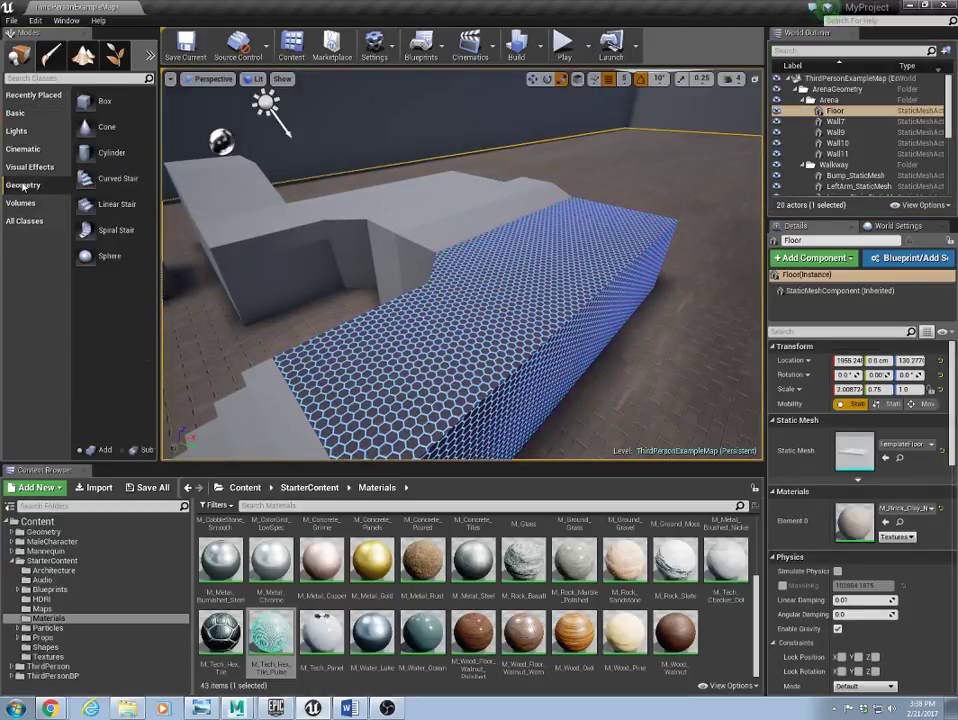
mouse_move(104, 181)
left_mouse_down()
mouse_move(626, 216)
mouse_move(608, 170)
mouse_move(655, 185)
left_mouse_up()
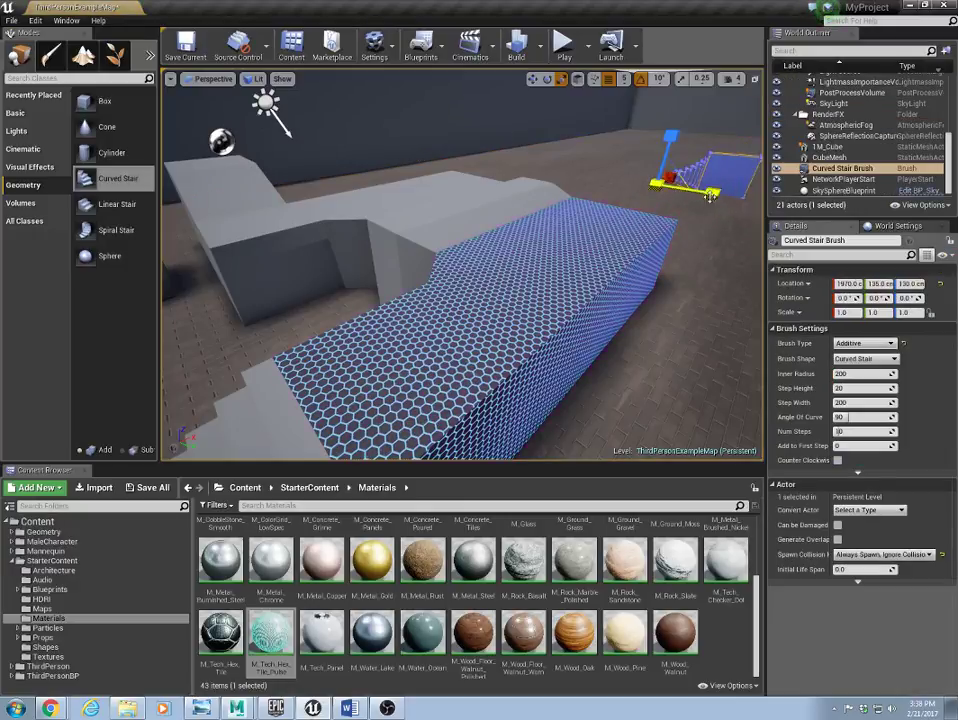
mouse_move(595, 322)
right_mouse_down()
mouse_move(650, 345)
mouse_move(725, 350)
right_mouse_up()
right_click_drag(505, 170, 381, 223)
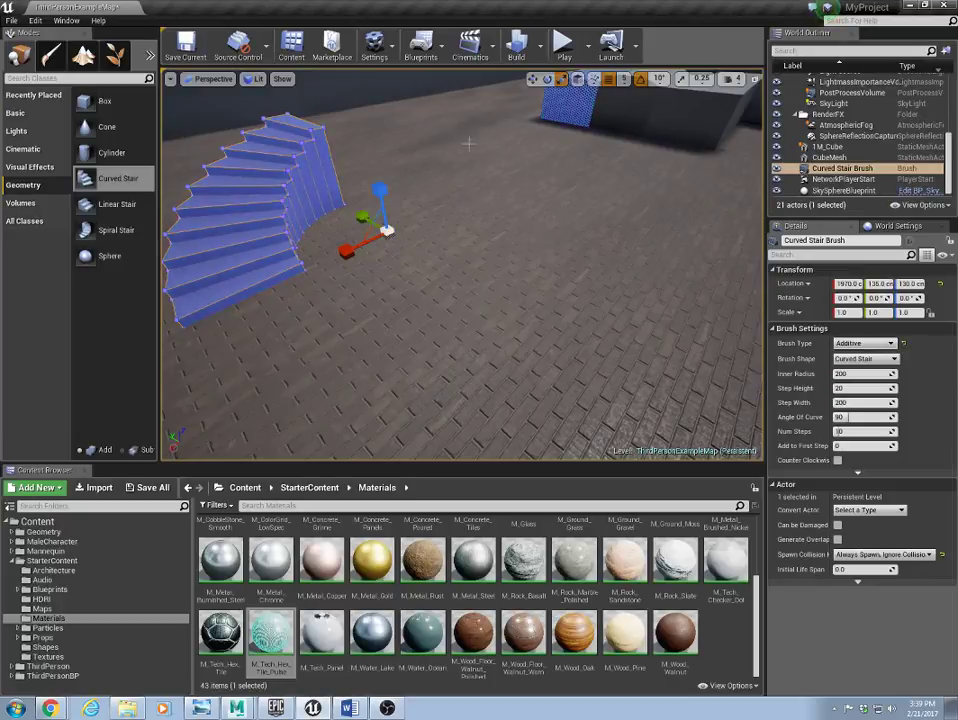
Play-test the level by running the character up the stairs and along the walkway towards the curved stair, and end the session
left_click(563, 44)
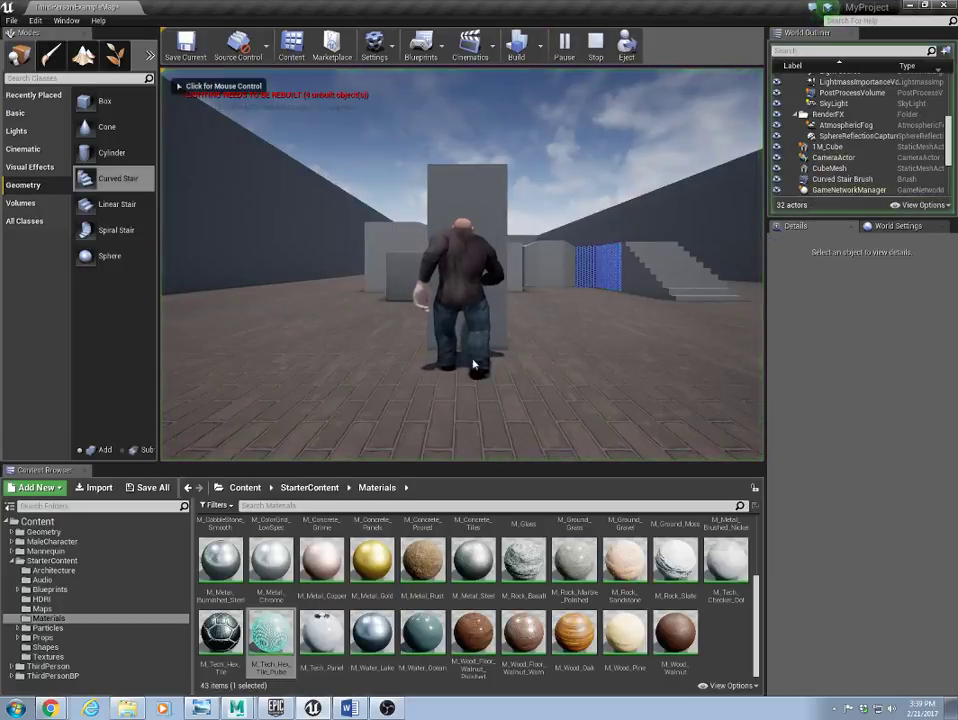
left_click(474, 366)
key("w")
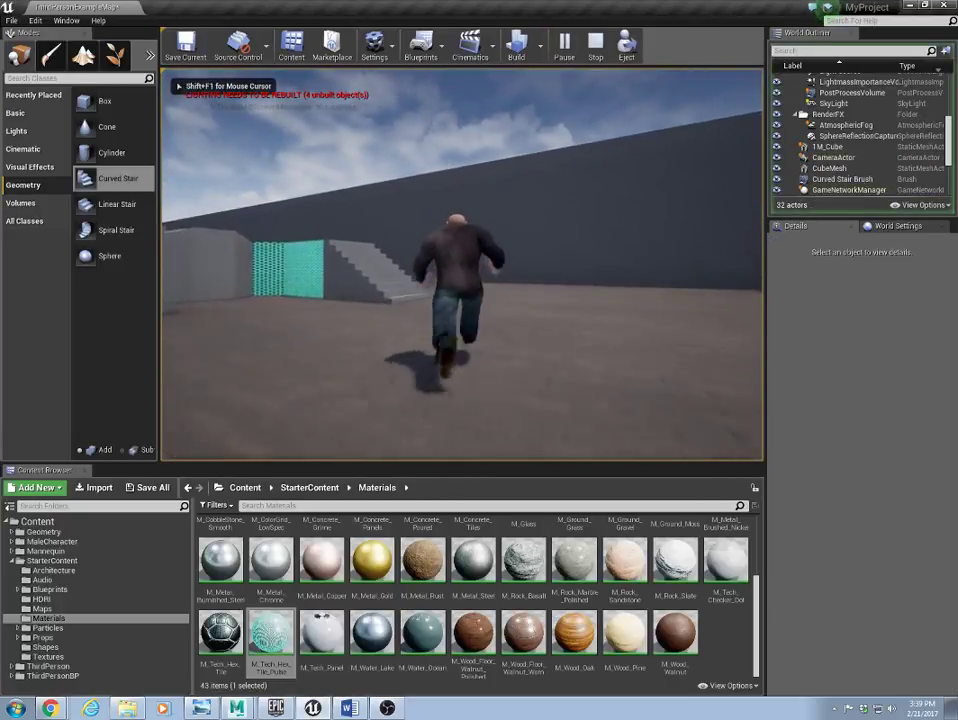
key("w")
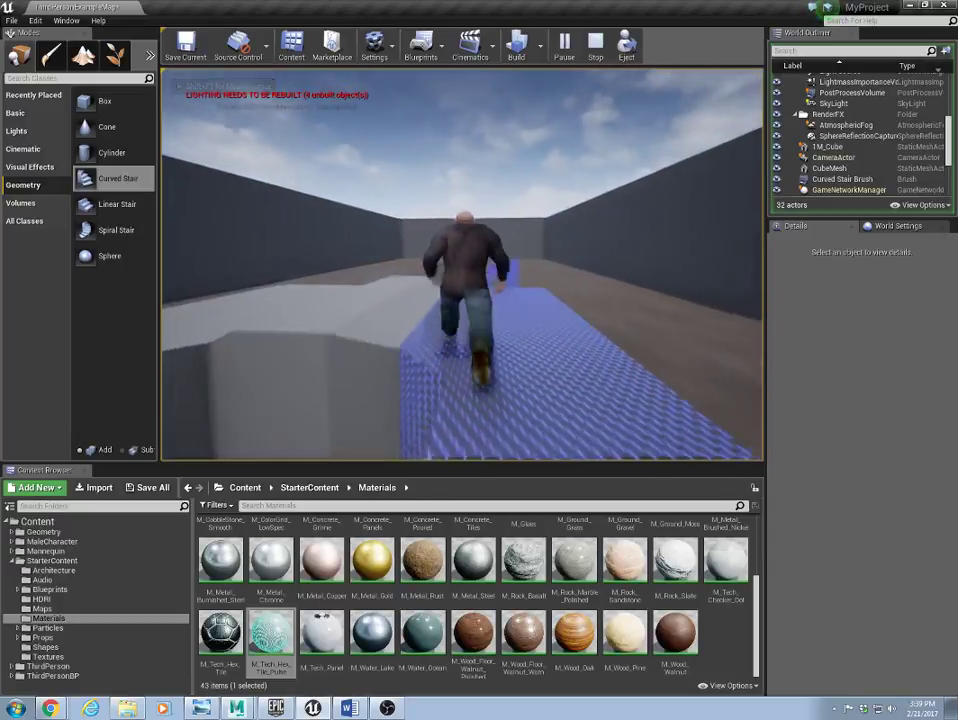
key("Escape")
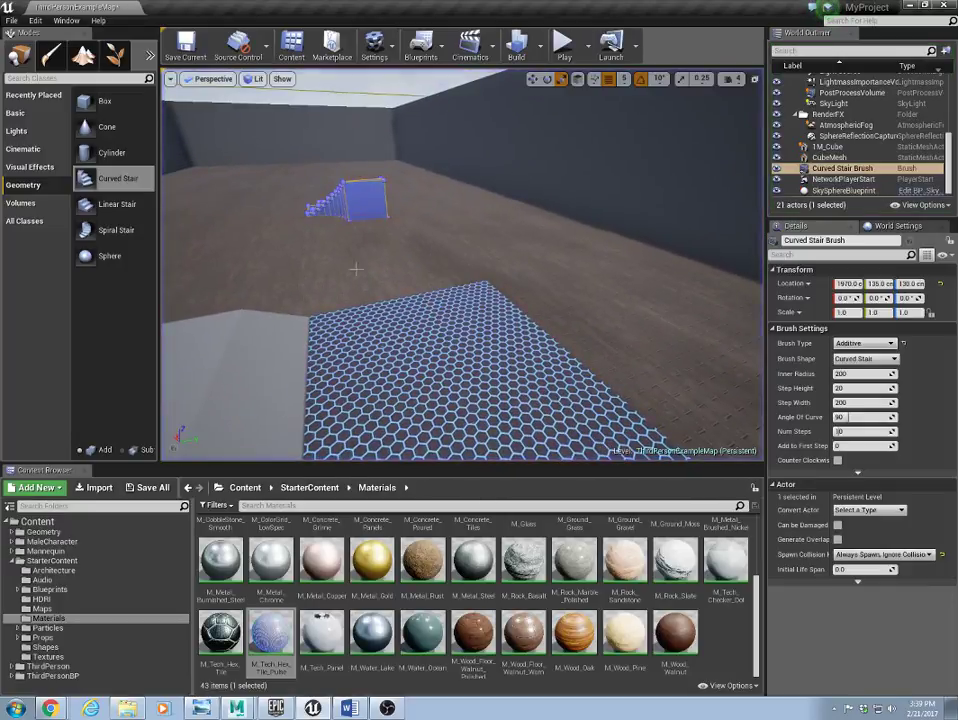
Duplicate the tall 1M_Cube pillar three times along Y to make a row of four pillars, with the last copy at Y 315
scroll(356, 269, "down", 8)
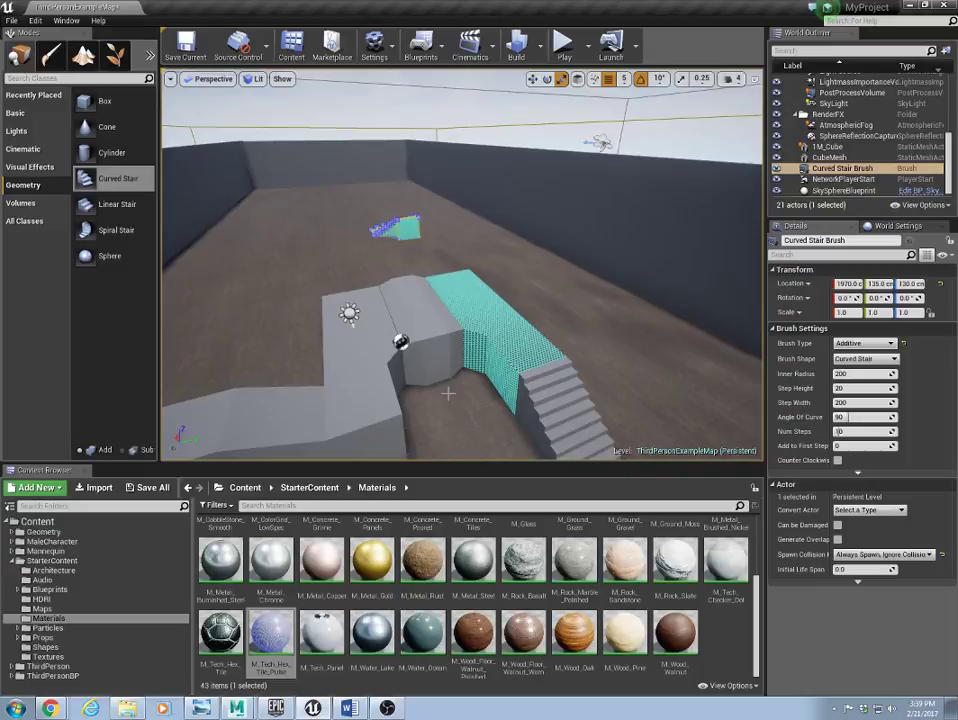
right_click_drag(448, 393, 526, 340)
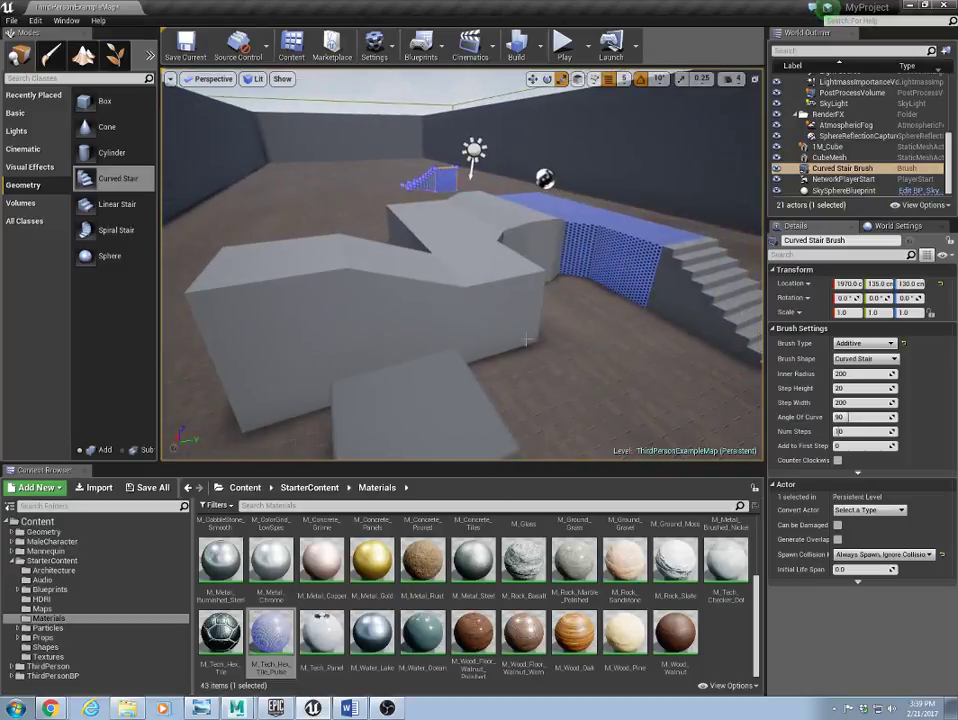
scroll(526, 340, "down", 5)
left_click(577, 392)
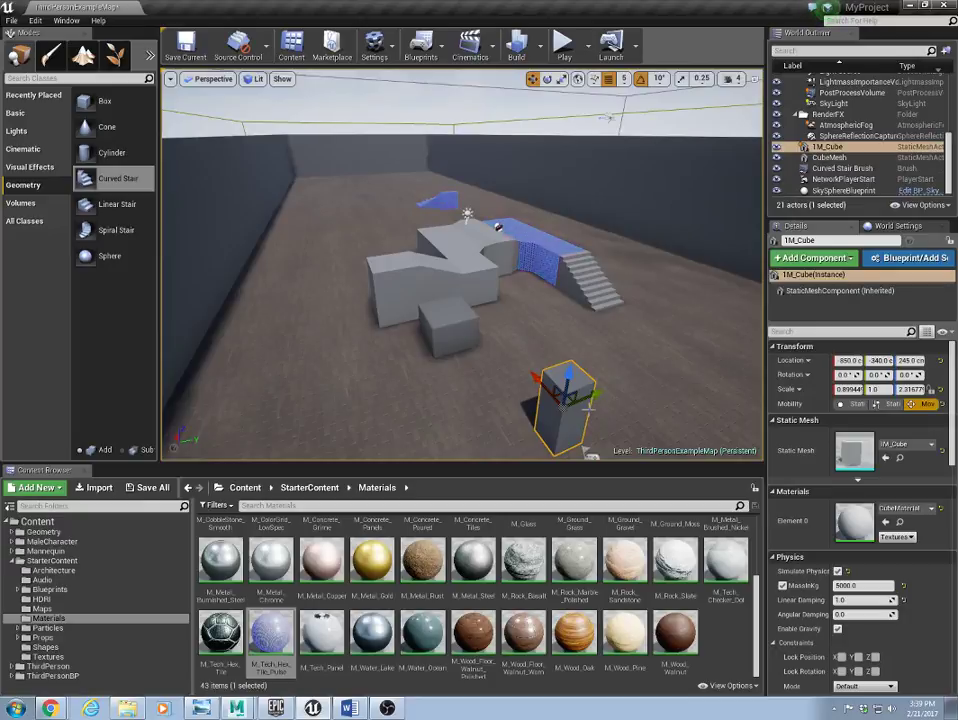
left_click_drag(605, 394, 731, 345, "alt")
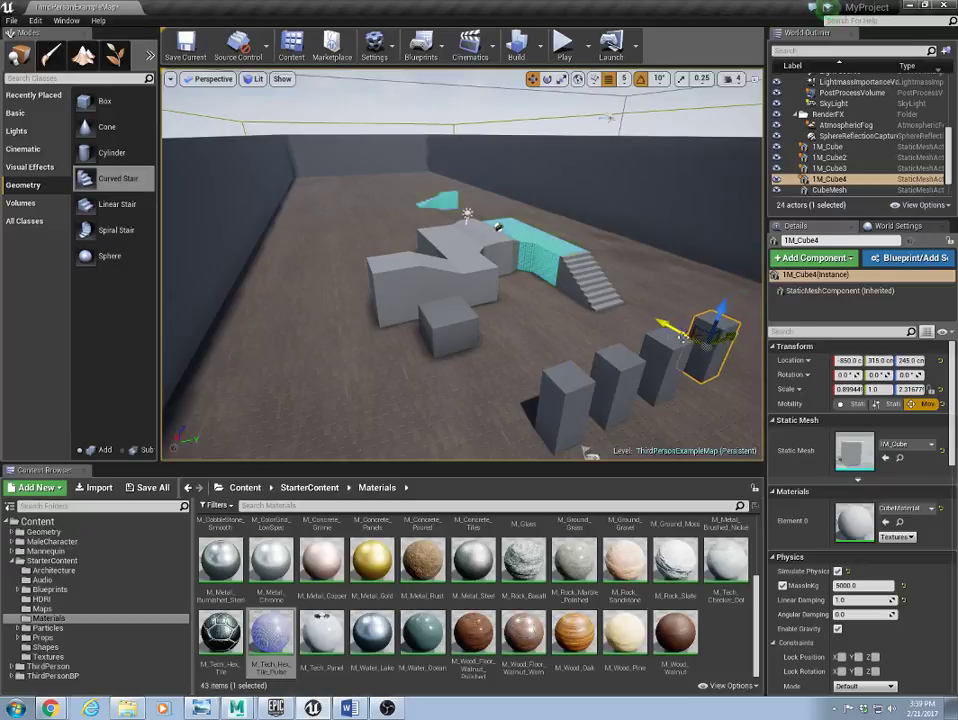
Spread the pillars: fourth to about X 2725, second to X 1280, Y -675, original to X 880, Y -990, third to X -360
left_click_drag(671, 330, 375, 147)
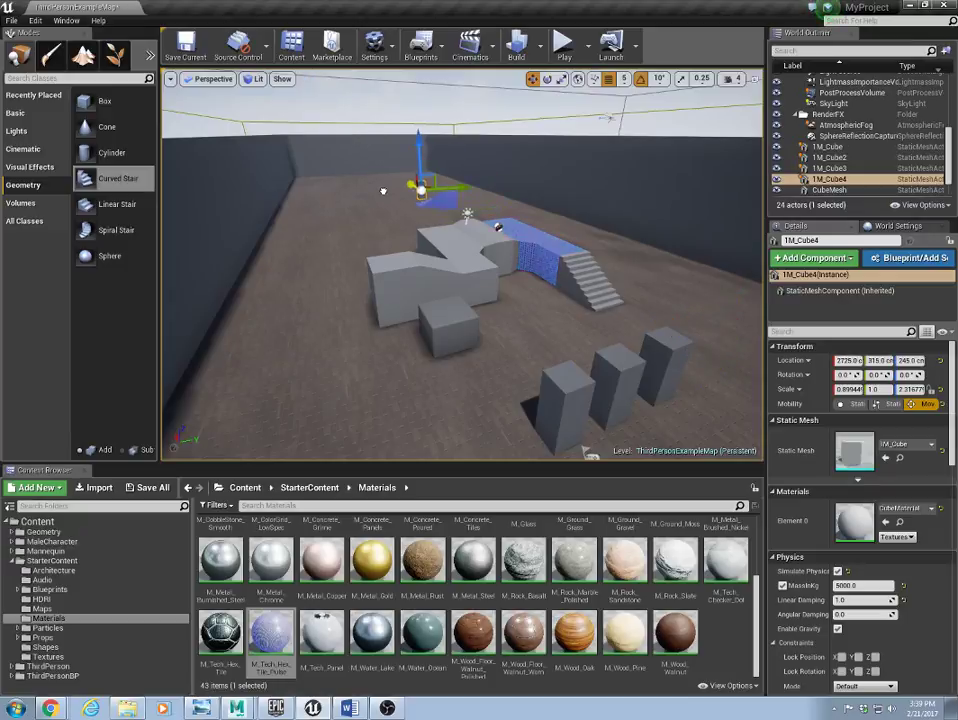
left_click(607, 384)
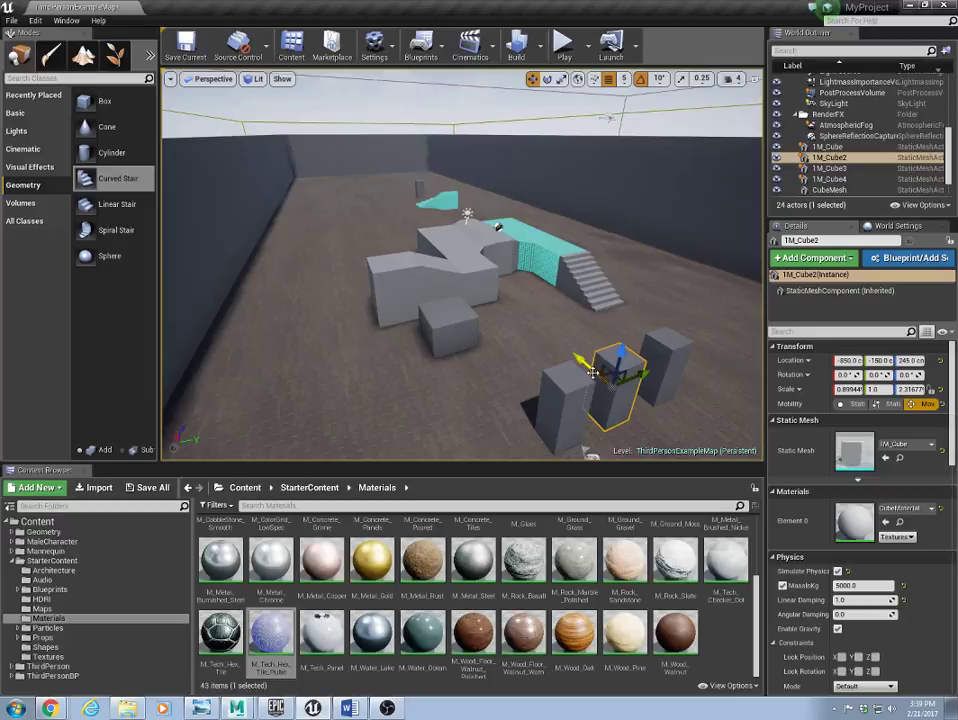
left_click_drag(592, 373, 311, 177)
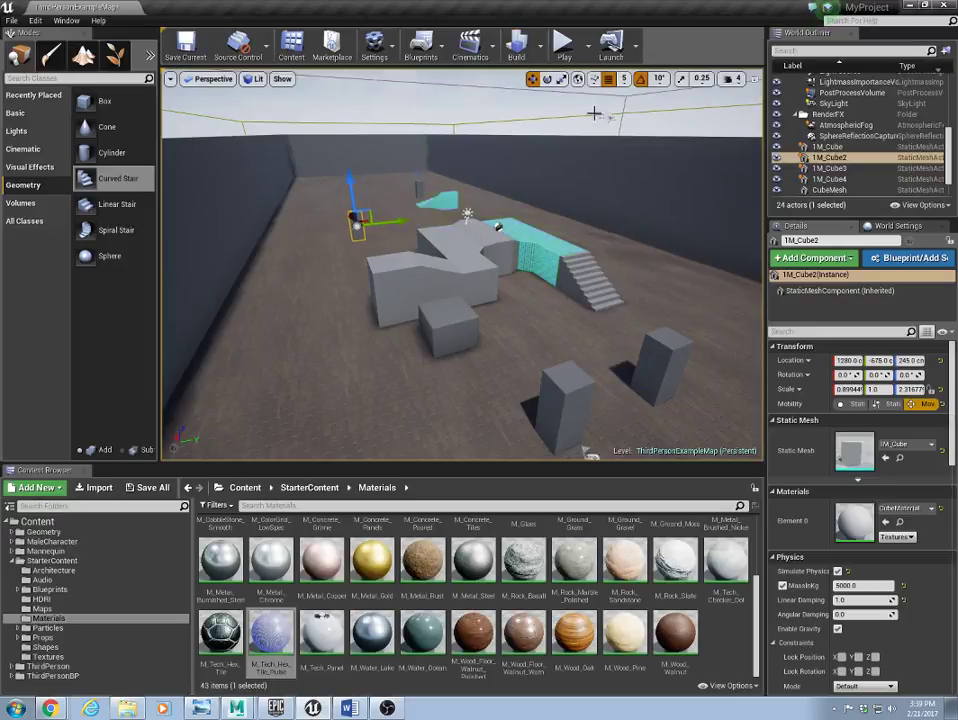
left_click(567, 410)
left_click_drag(545, 393, 425, 257)
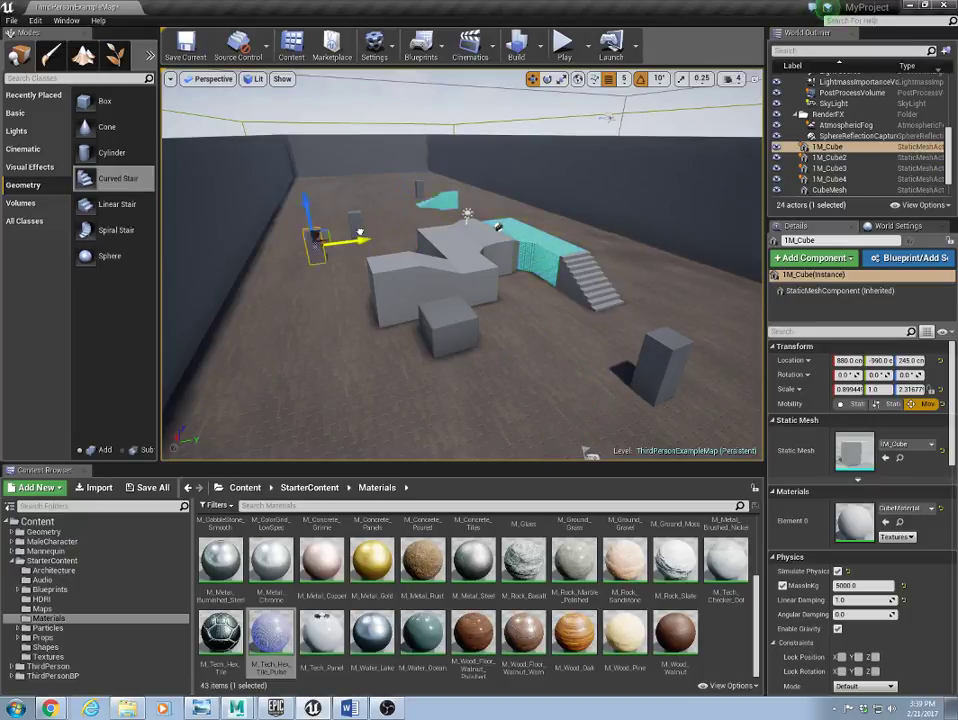
left_click(661, 358)
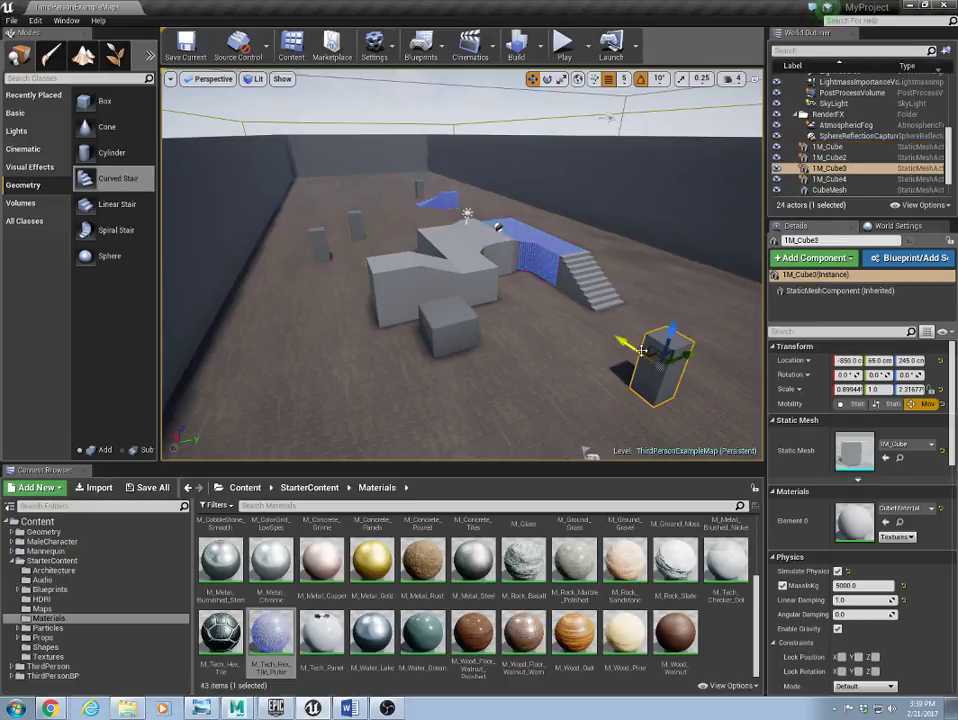
Play-test the level by running the character over the walkway and into the physics-enabled pillars, and end the session
left_click(563, 43)
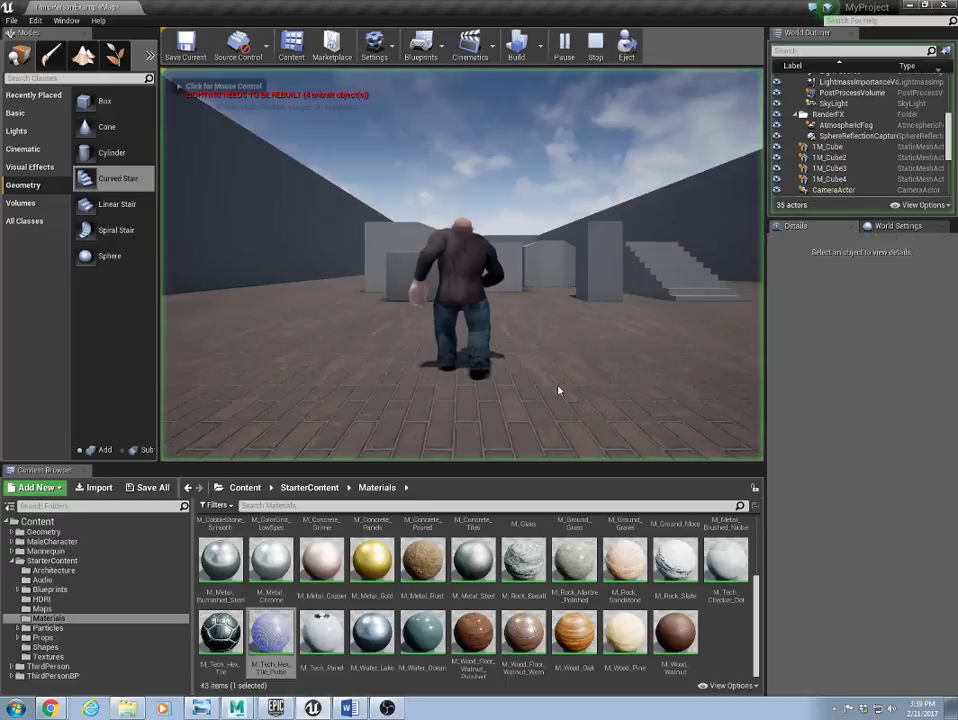
left_click(558, 390)
key("w")
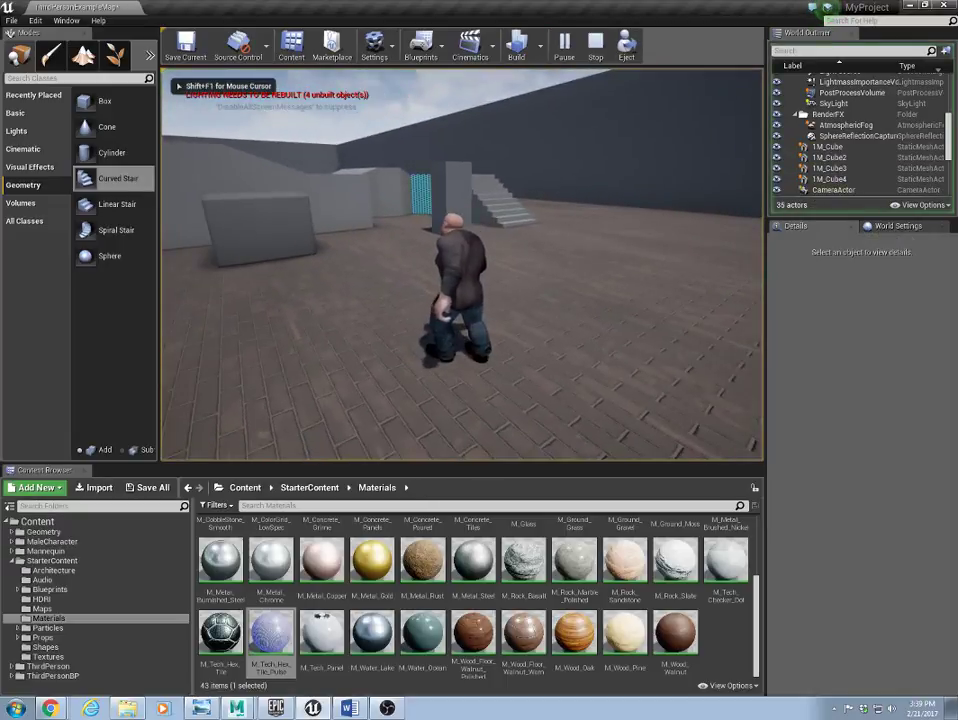
key("w")
key("w")
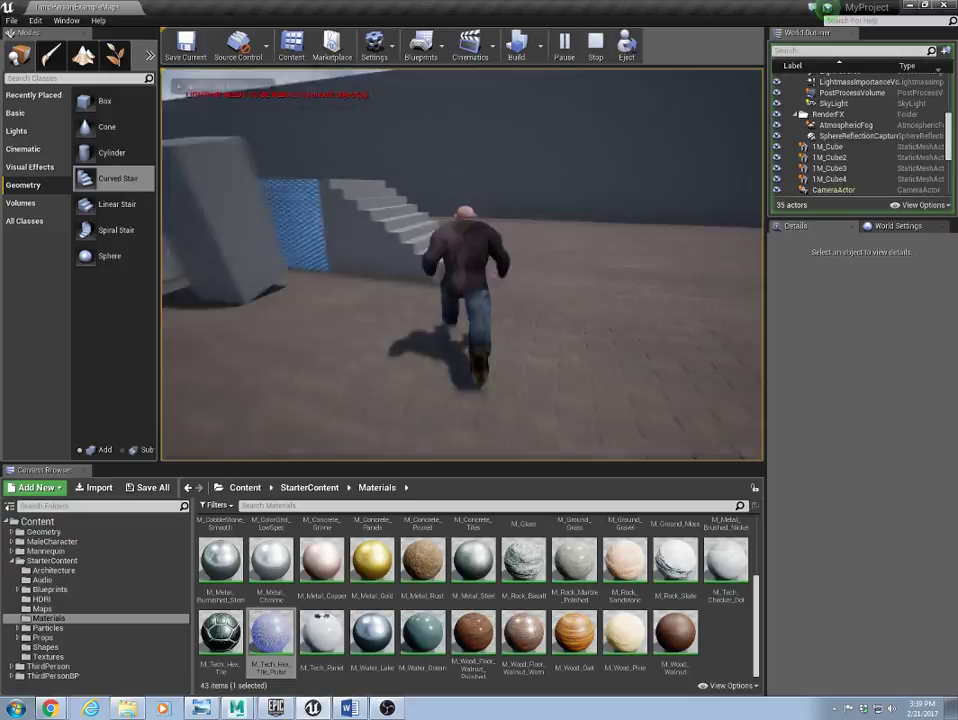
key("w")
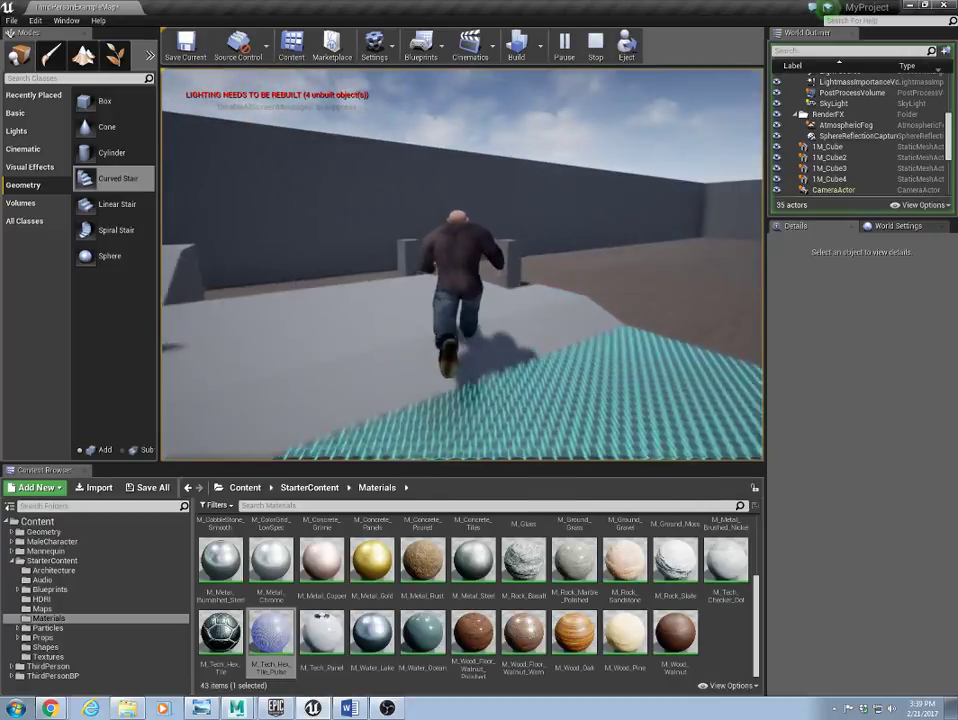
key("w")
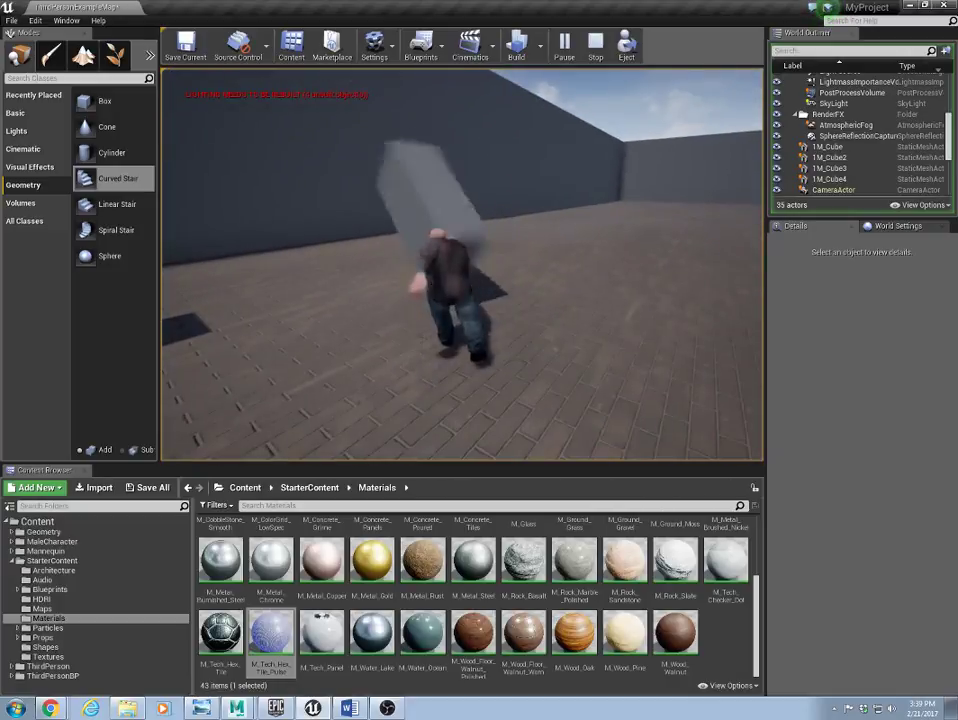
key("w")
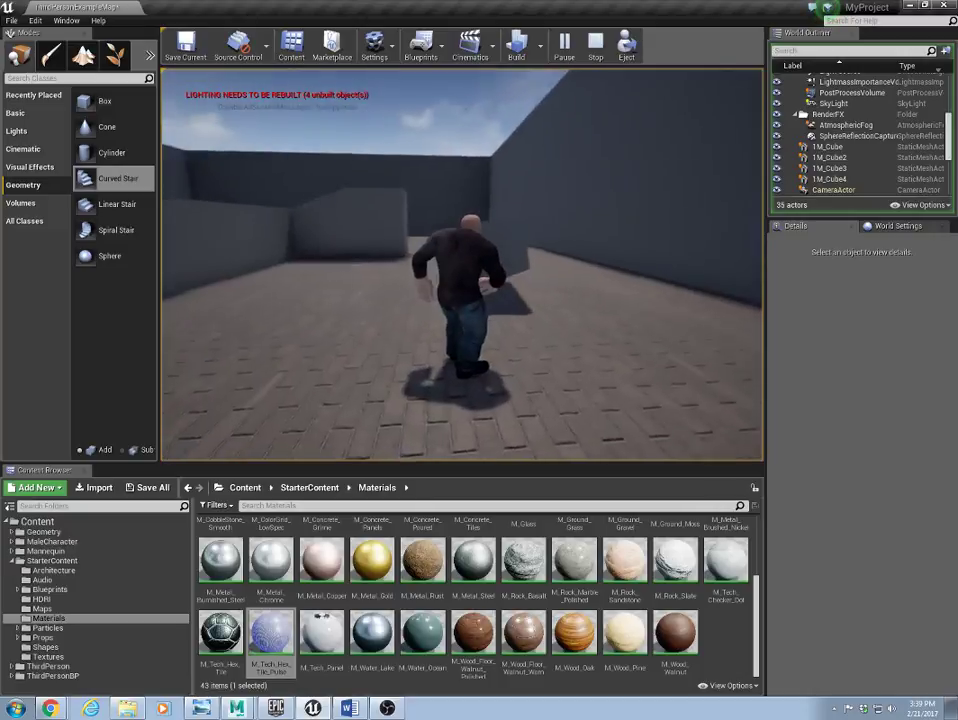
key("w")
key("Escape")
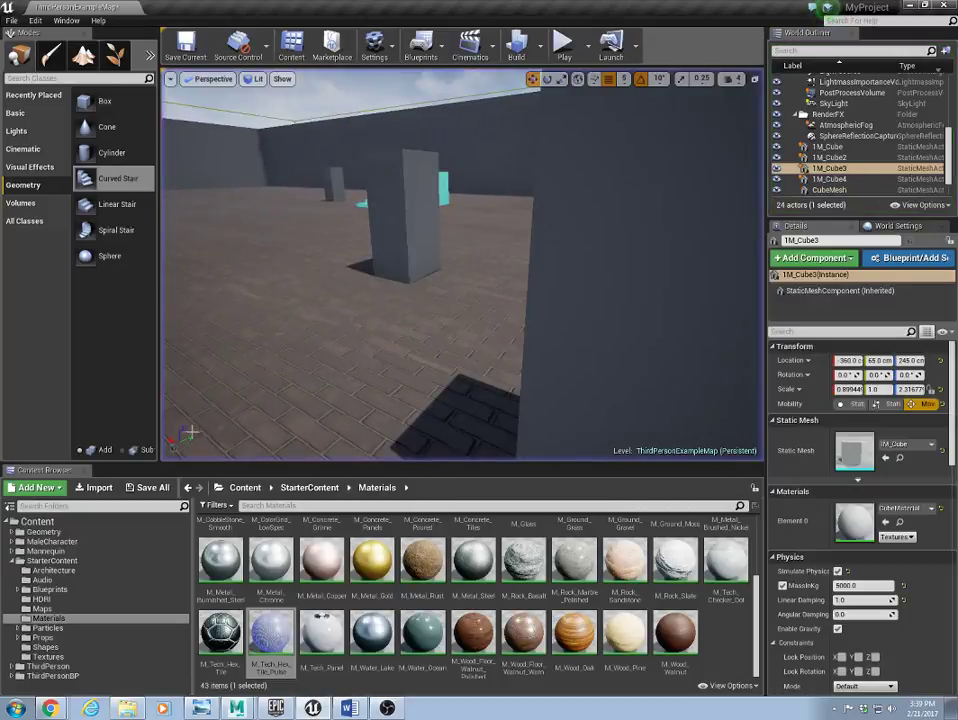
Build the level, including its lighting, and close the message log with the map check results
scroll(408, 276, "down", 6)
right_click_drag(460, 271, 620, 275)
left_click_drag(620, 275, 420, 245)
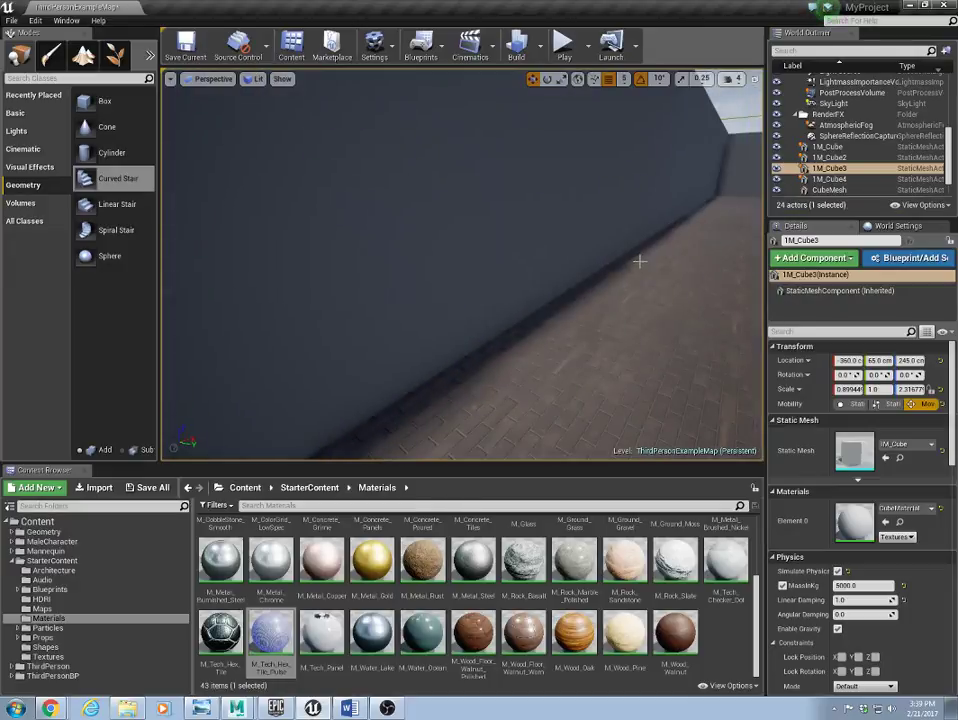
right_click_drag(590, 305, 505, 300)
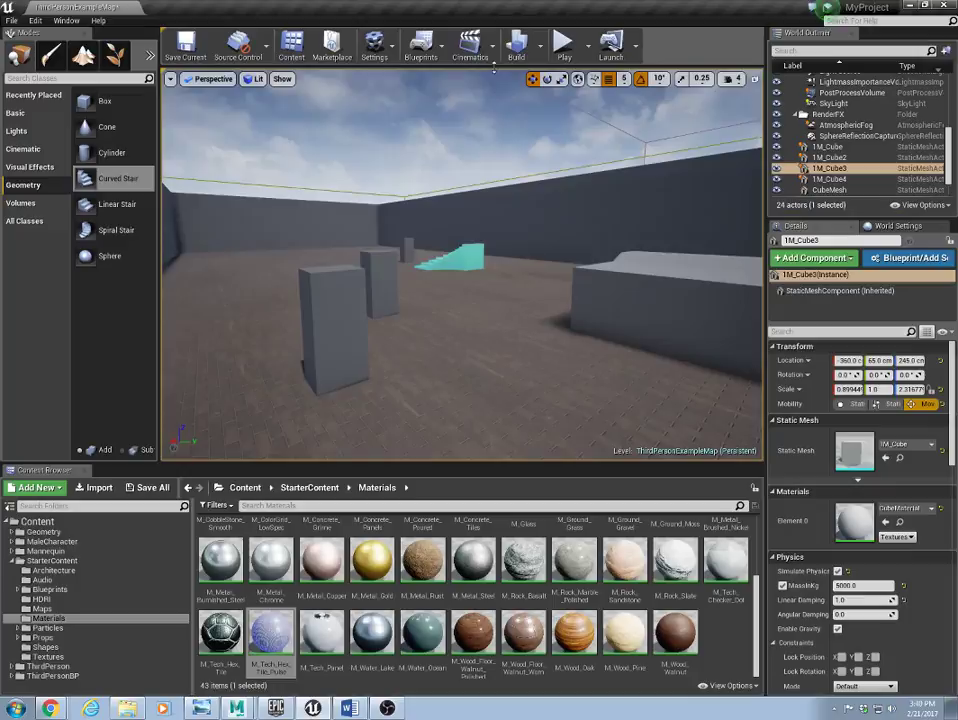
left_click(518, 50)
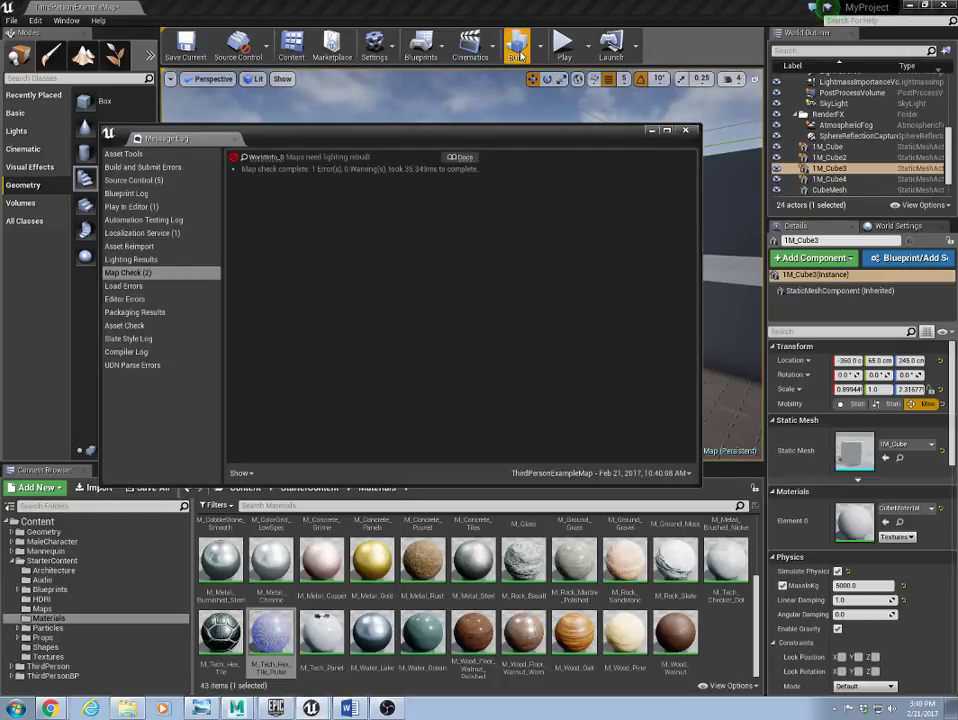
left_click(345, 170)
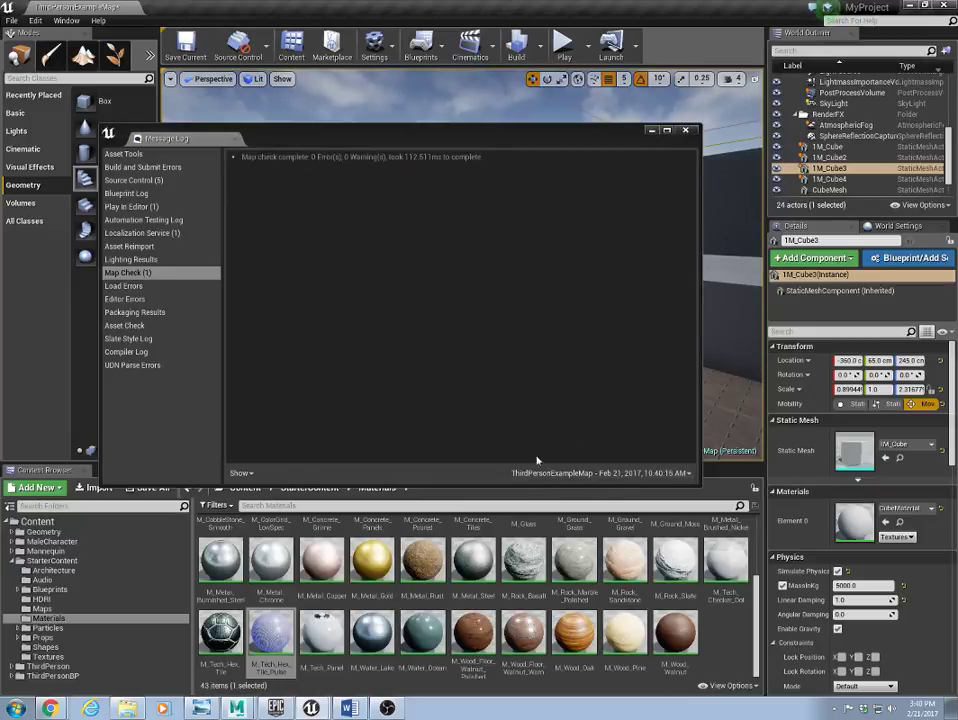
left_click(689, 133)
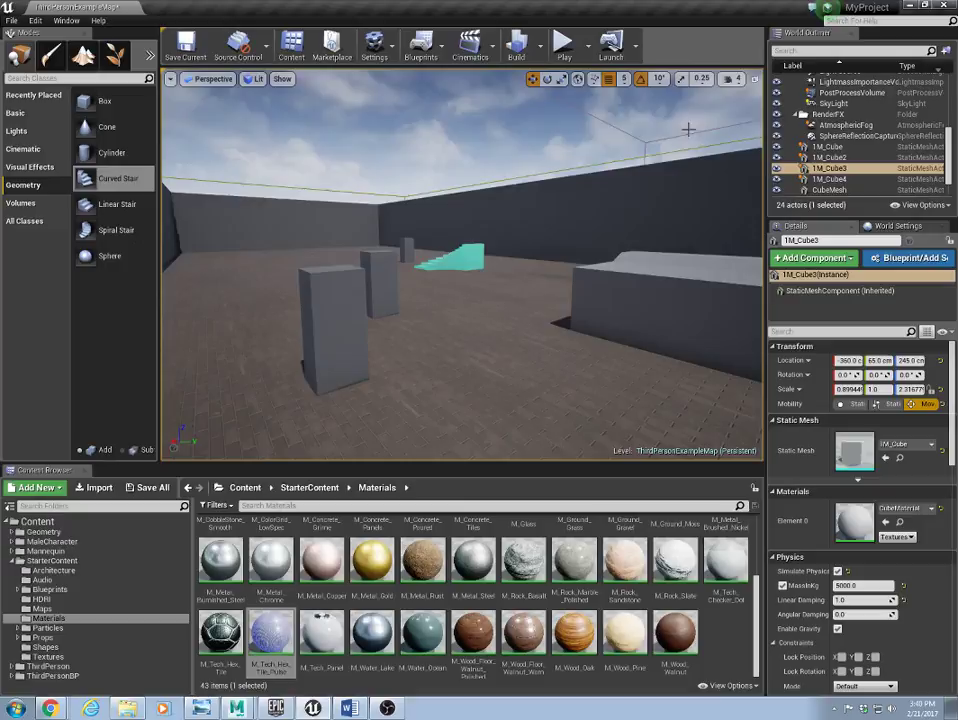
Start a play session of the rebuilt level and save all levels and assets
left_click(562, 58)
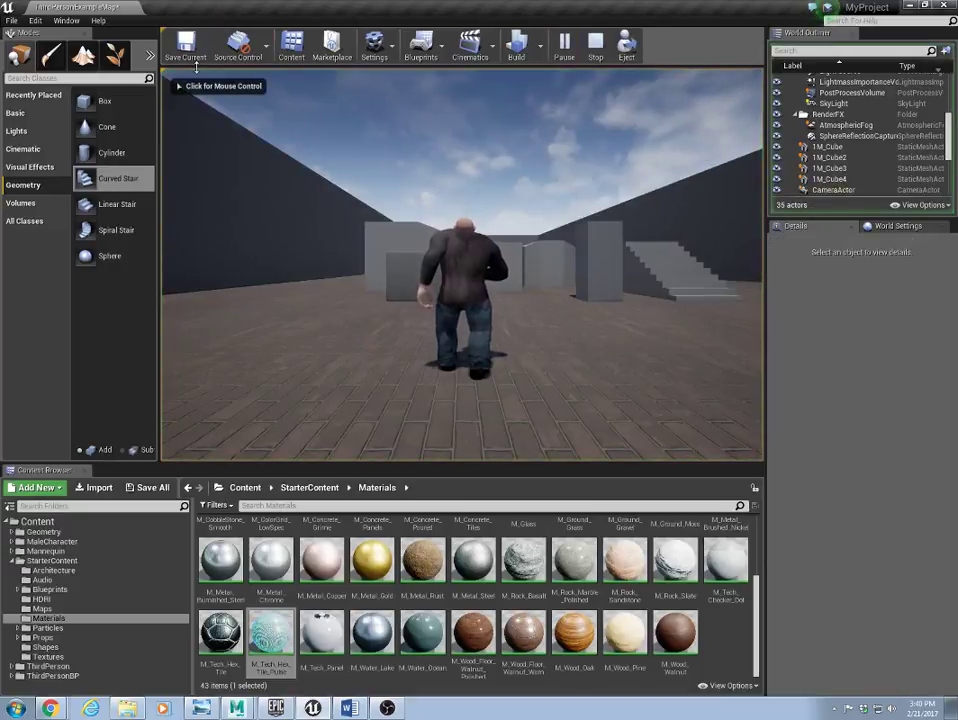
left_click(10, 19)
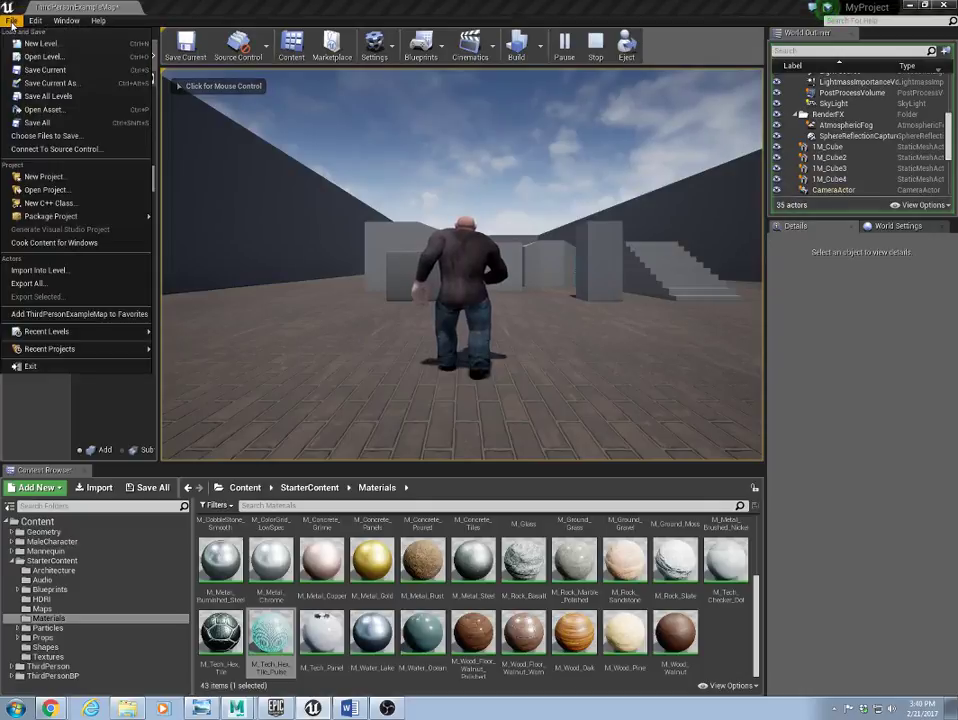
left_click(45, 122)
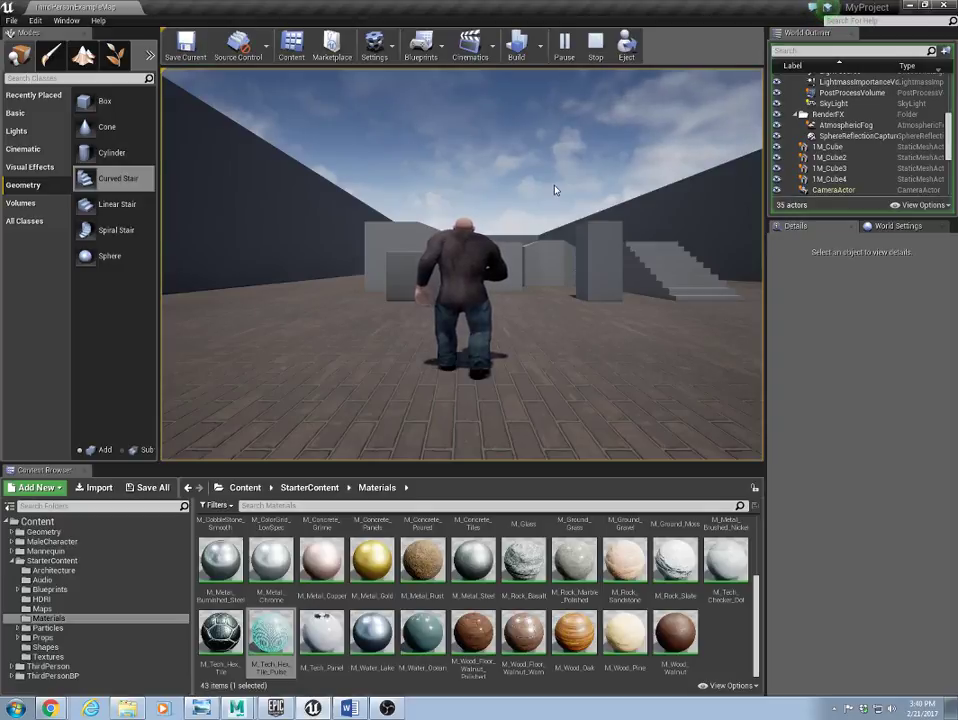
Start packaging the project for the 64-bit Windows platform
left_click(12, 20)
mouse_move(107, 222)
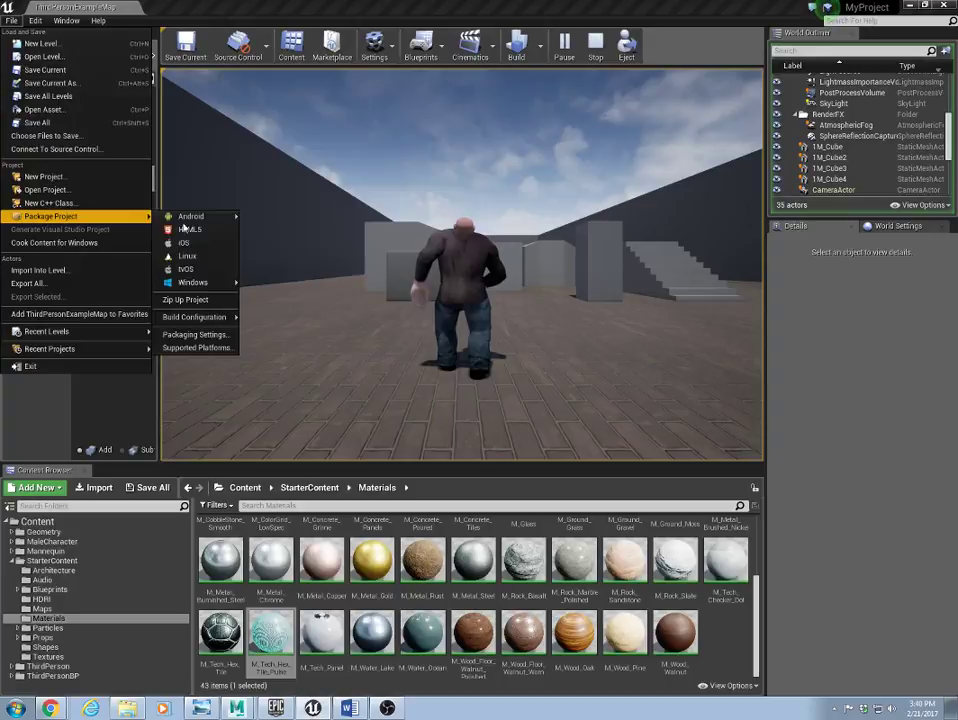
mouse_move(195, 282)
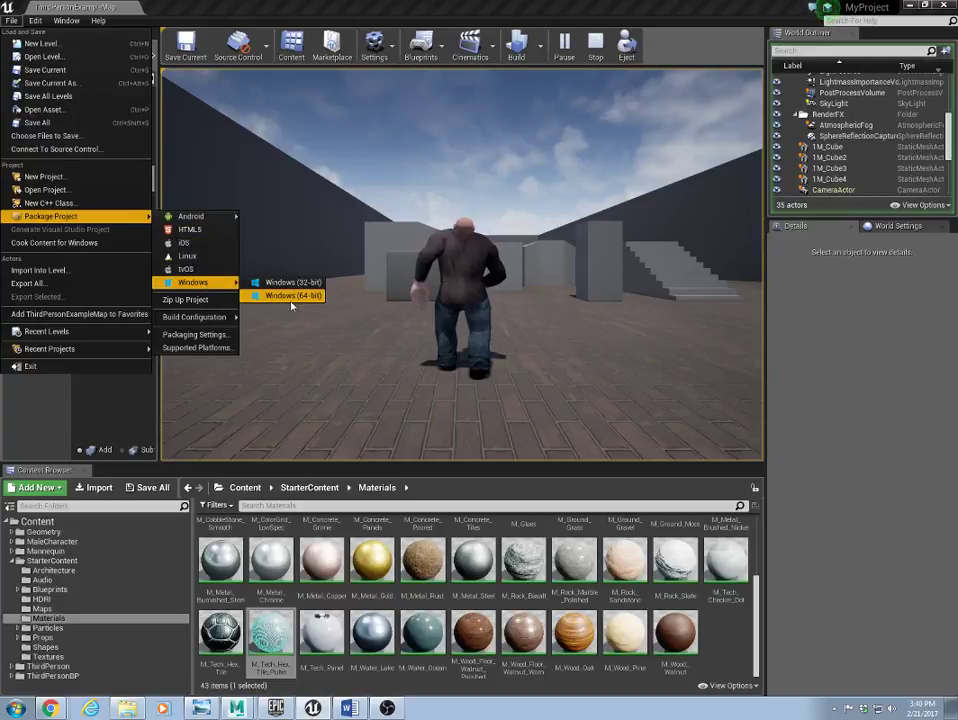
mouse_move(203, 321)
left_click(292, 296)
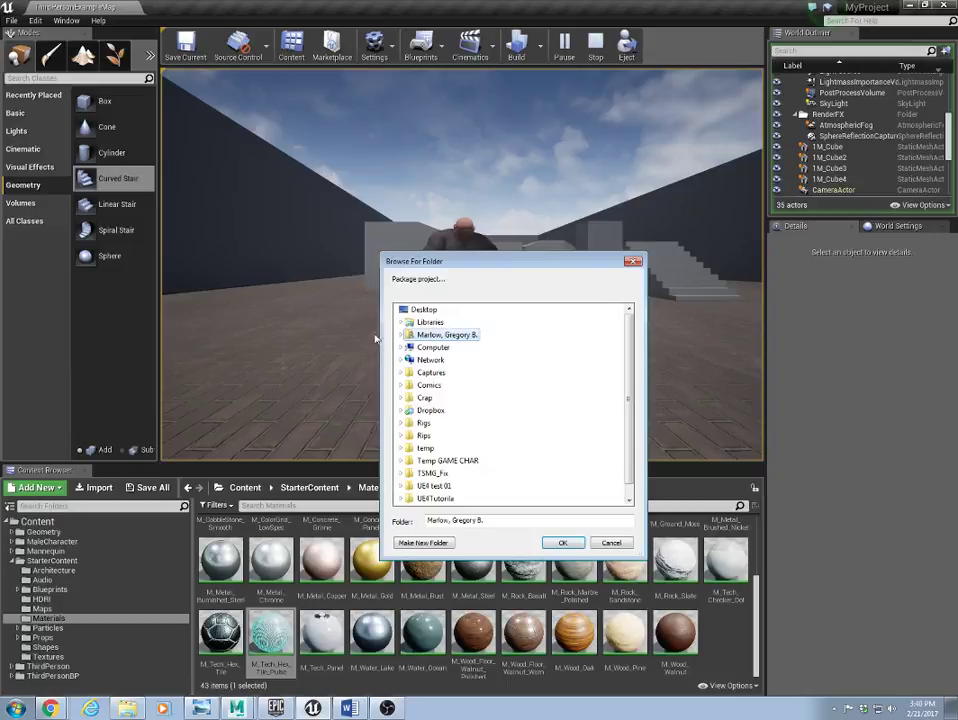
Create a Desktop folder named Character Animation Build, package the project into it, and follow the packaging log
left_click(428, 310)
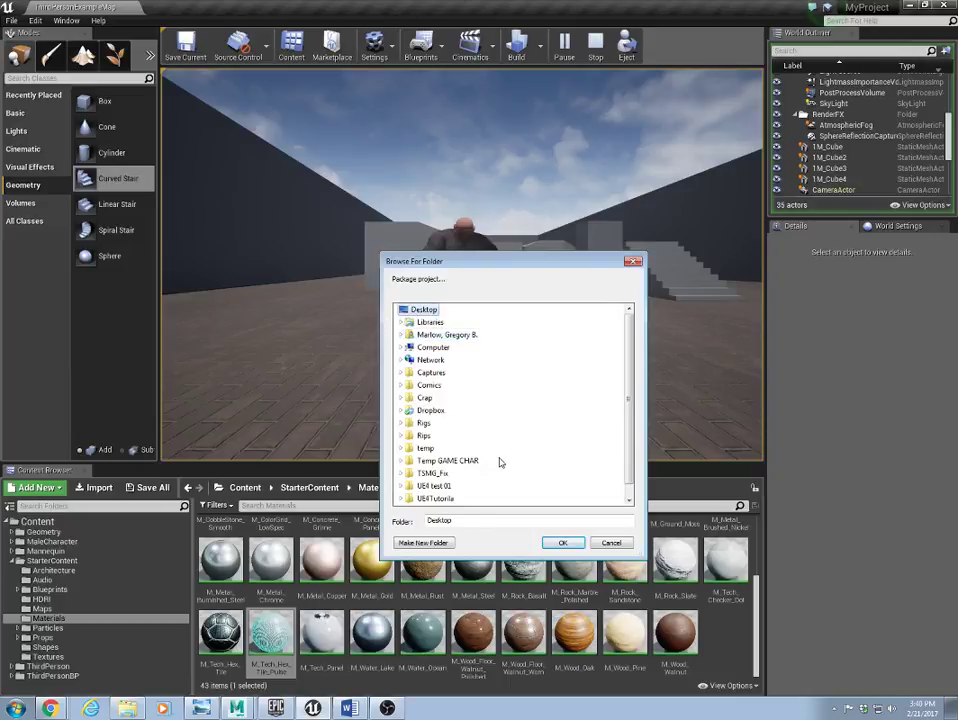
left_click(438, 542)
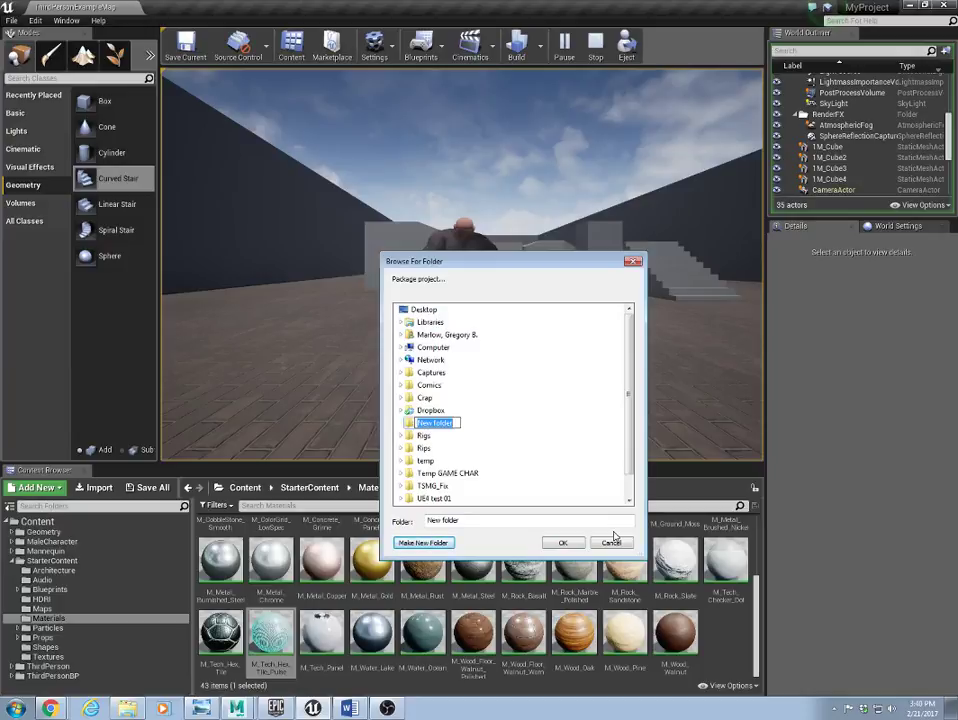
type("Che")
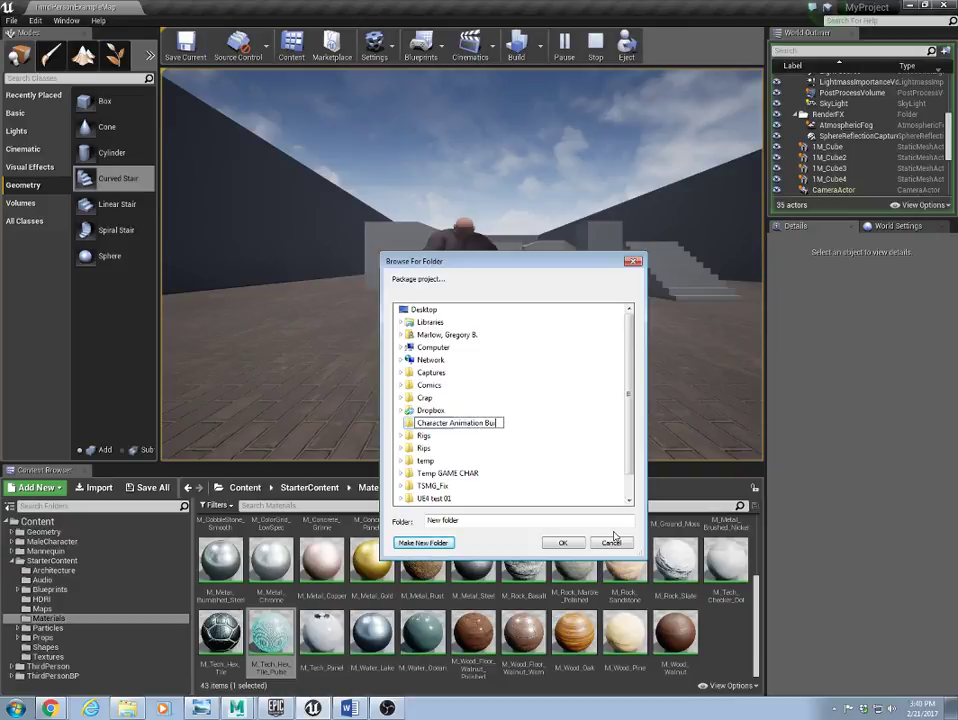
key("Return")
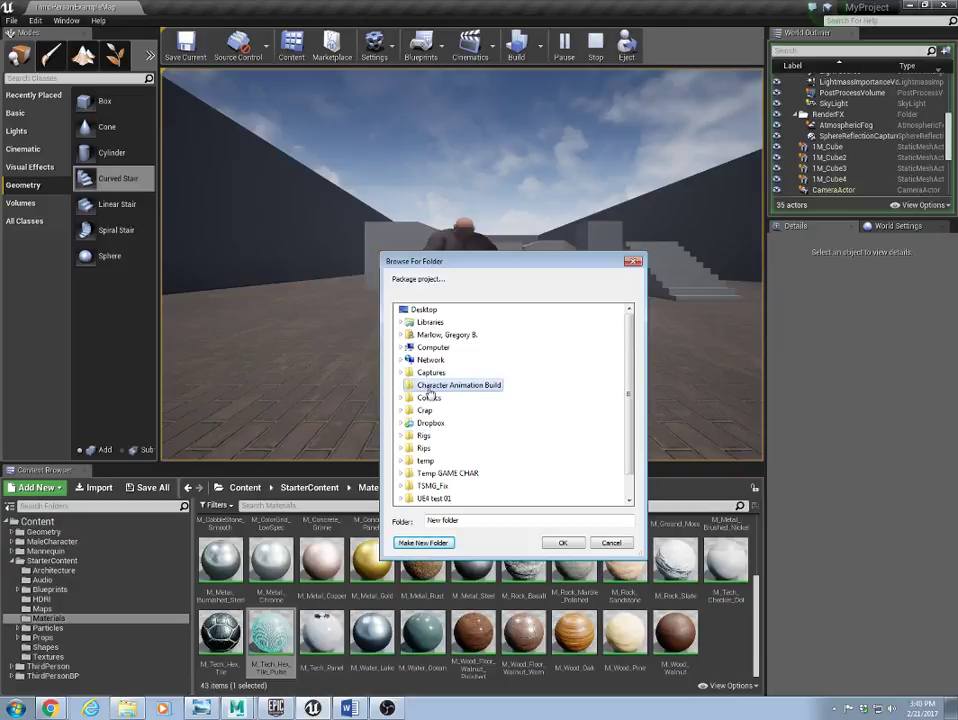
left_click(563, 543)
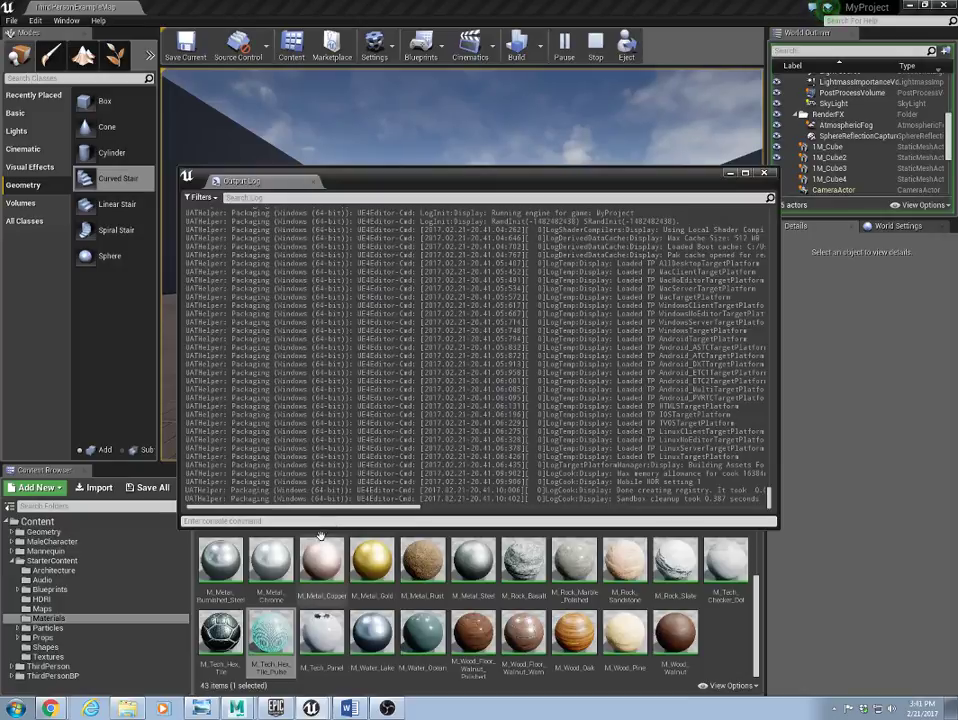
left_click_drag(300, 513, 390, 513)
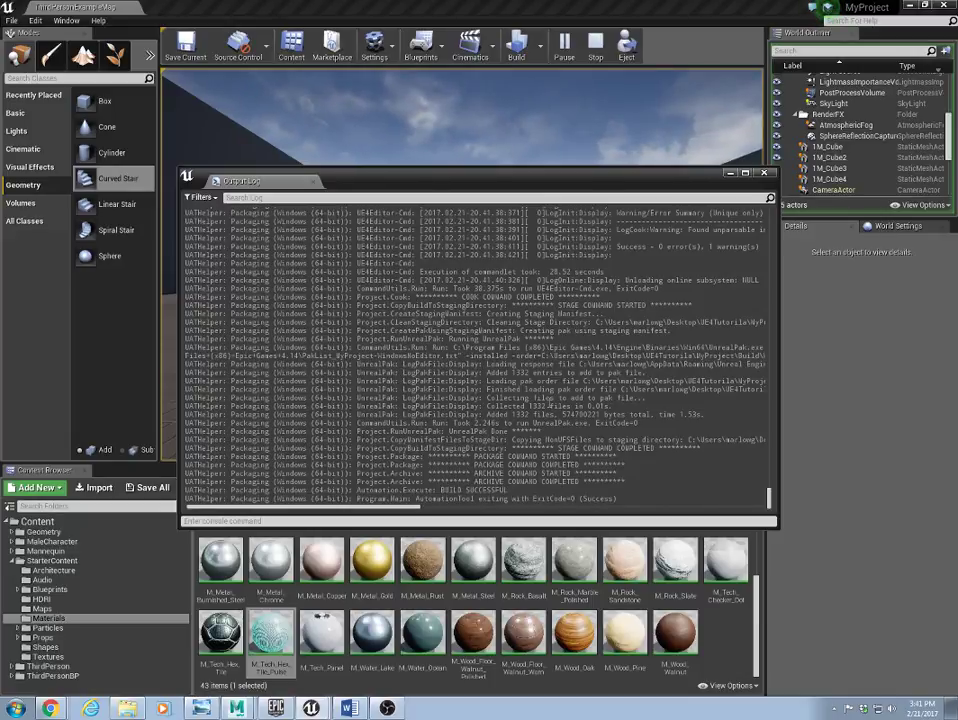
Switch to the desktop, open WindowsNoEditor inside the Character Animation Build folder, and launch the packaged MyProject application
left_click(570, 130)
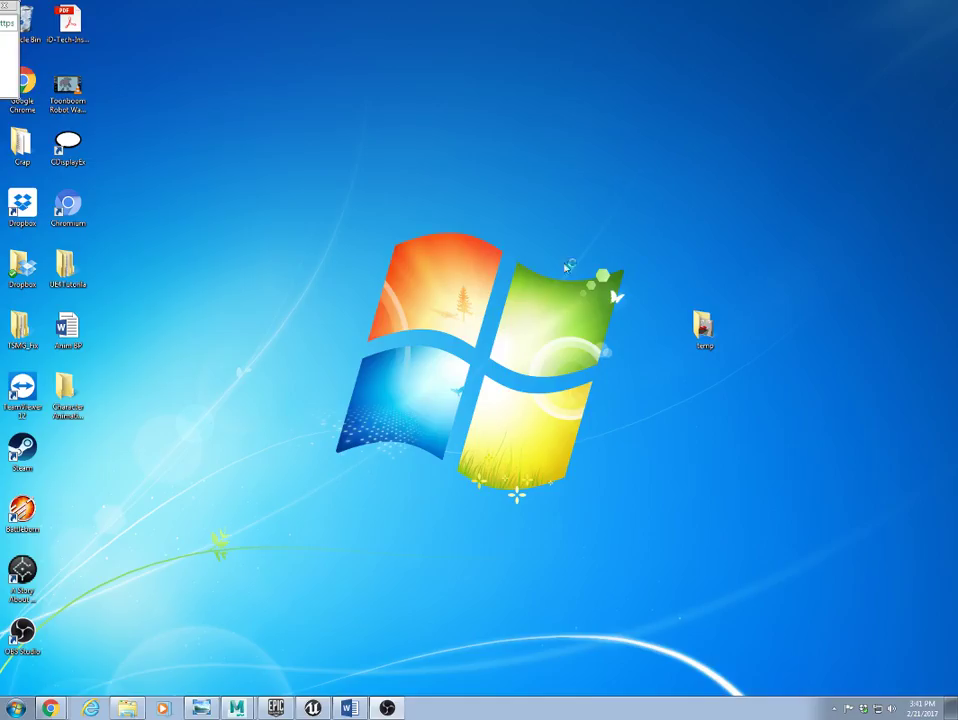
left_click(64, 398)
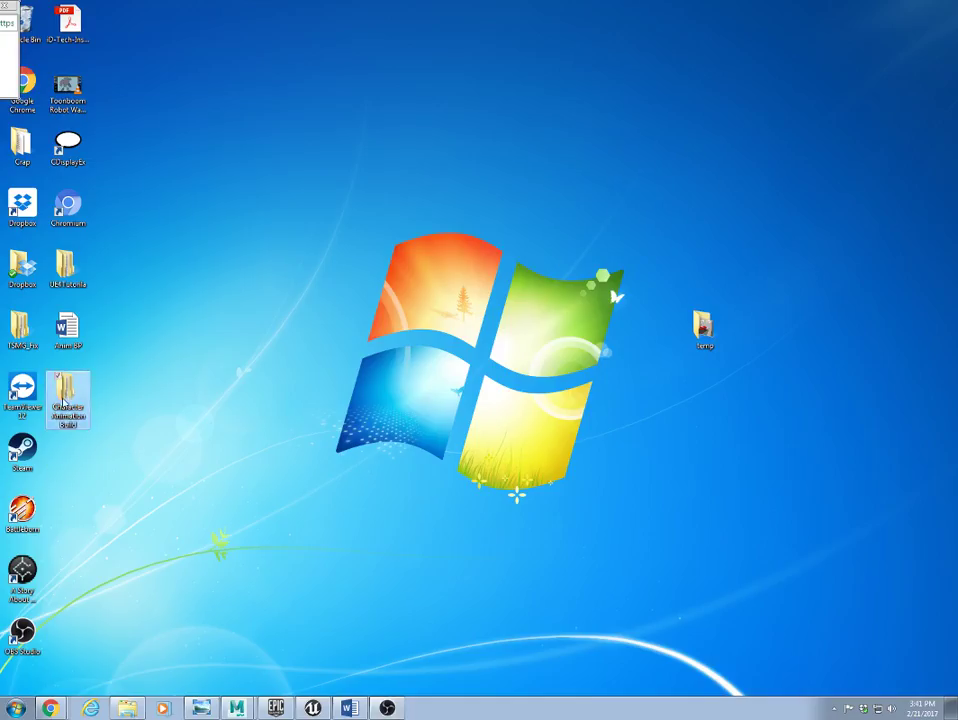
double_click(64, 398)
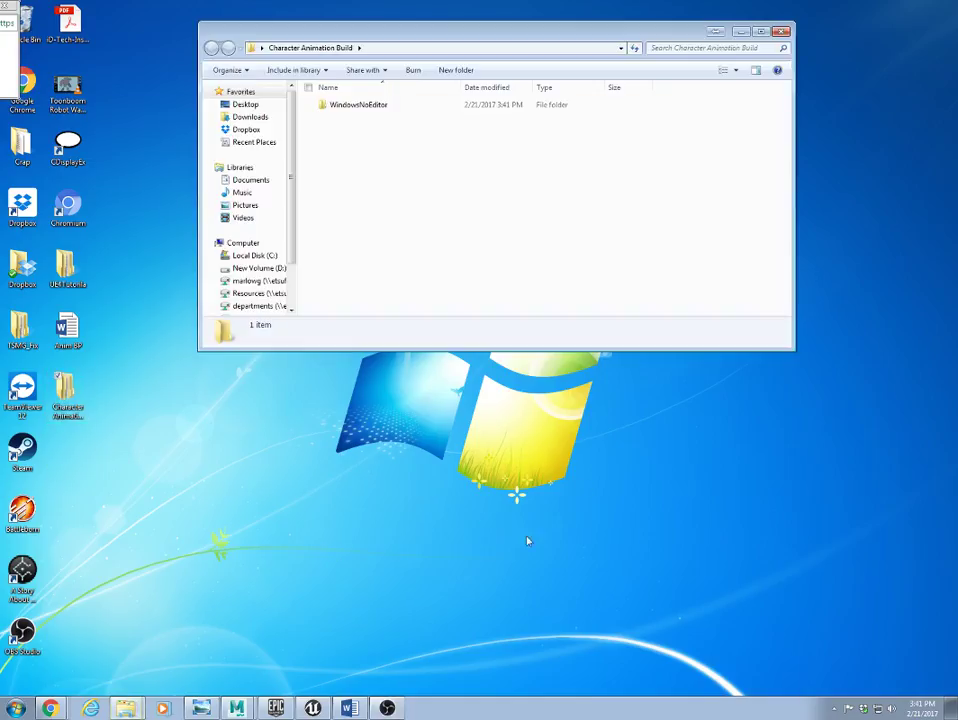
double_click(360, 106)
left_click(347, 145)
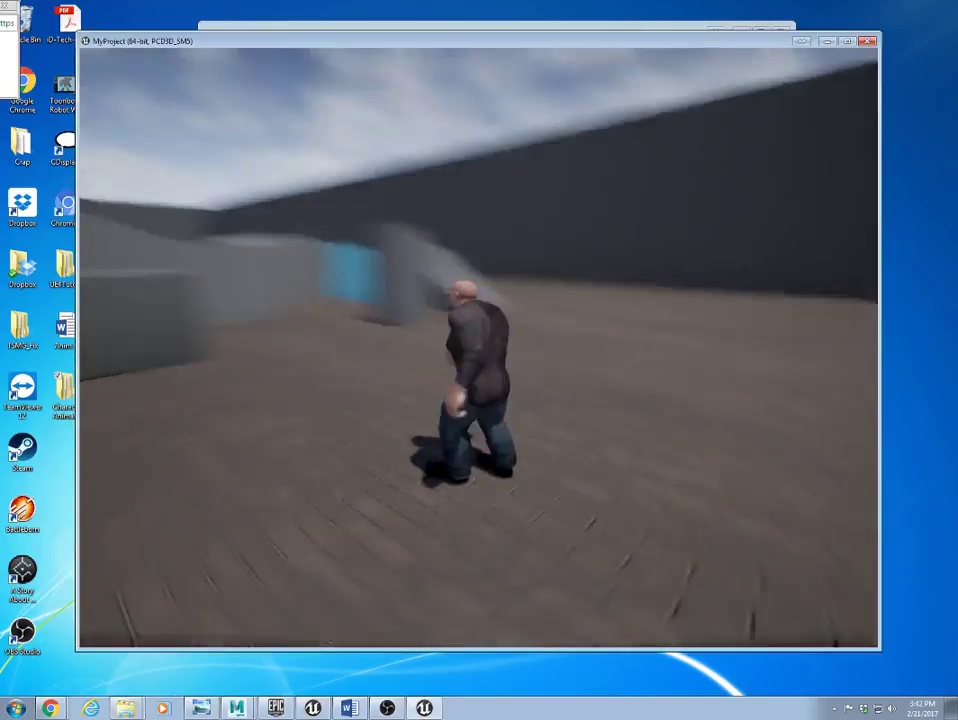
Play-test the packaged game by running and jumping the character across the walkways and into the movable pillars
key("w")
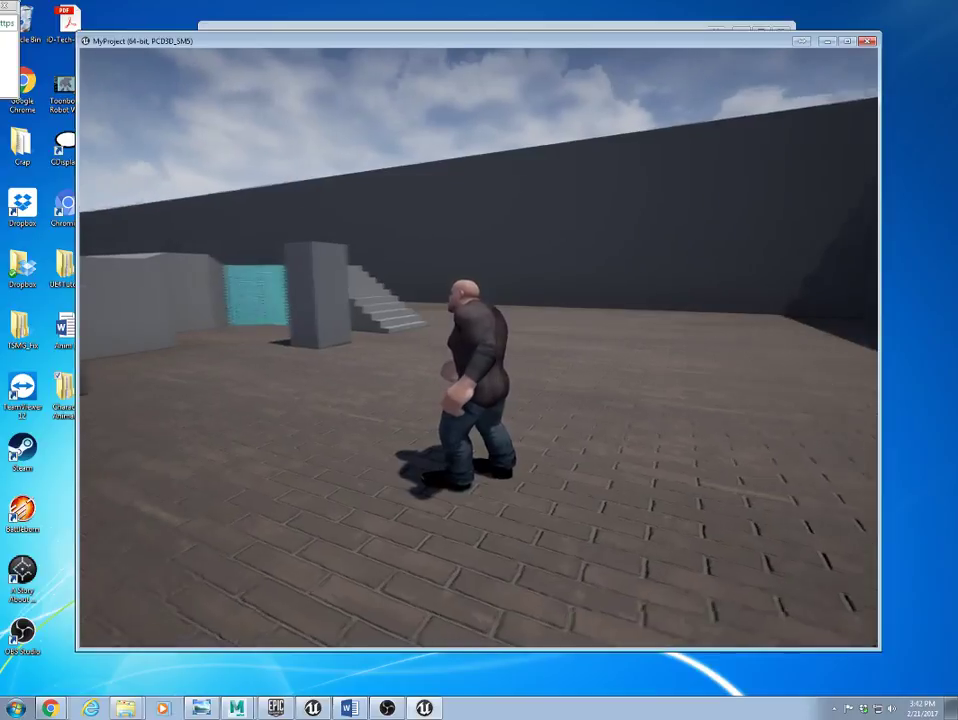
key("w")
key("w")
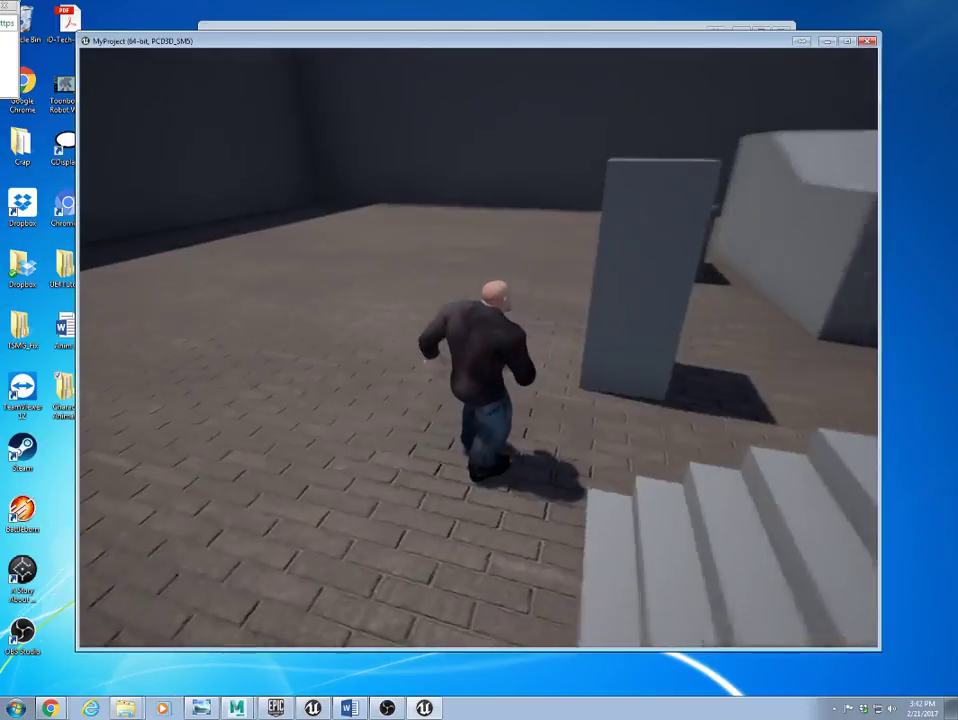
key("w")
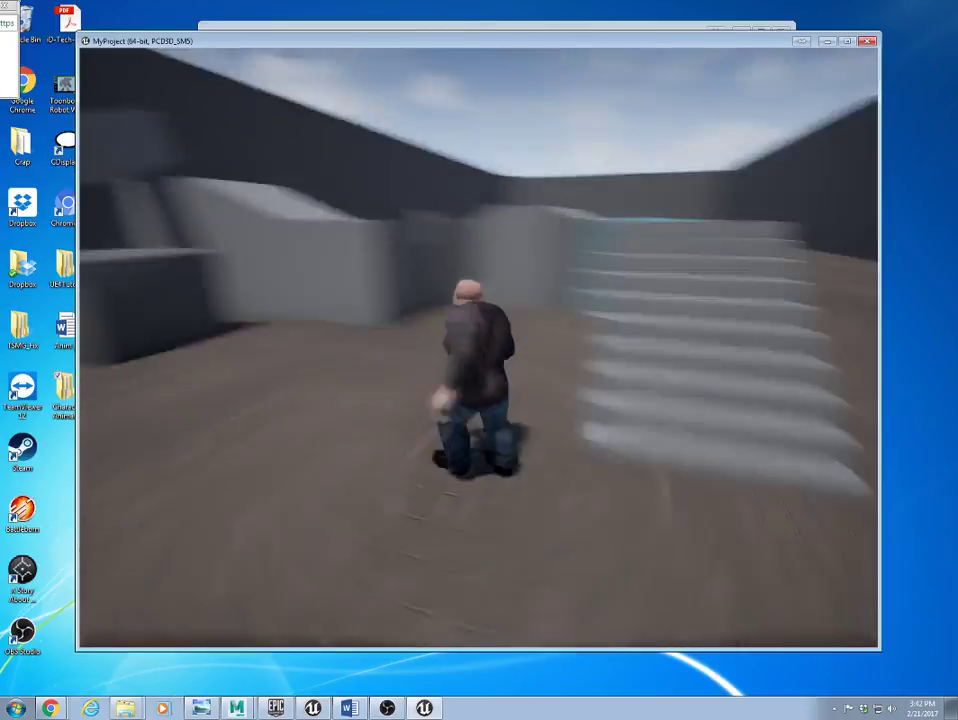
key("w")
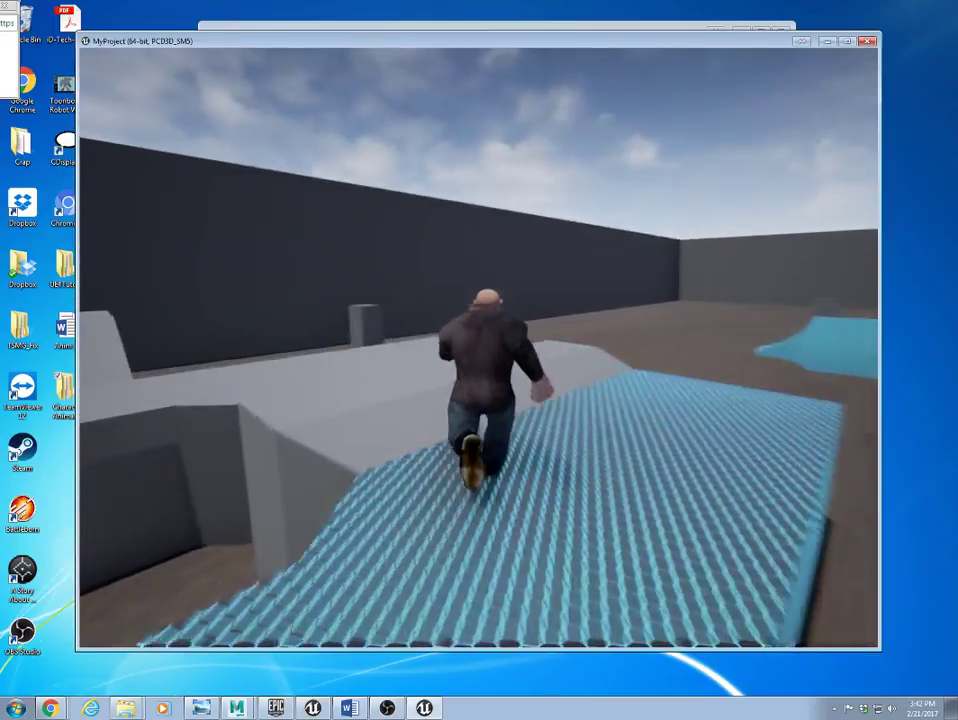
key("space")
key("w")
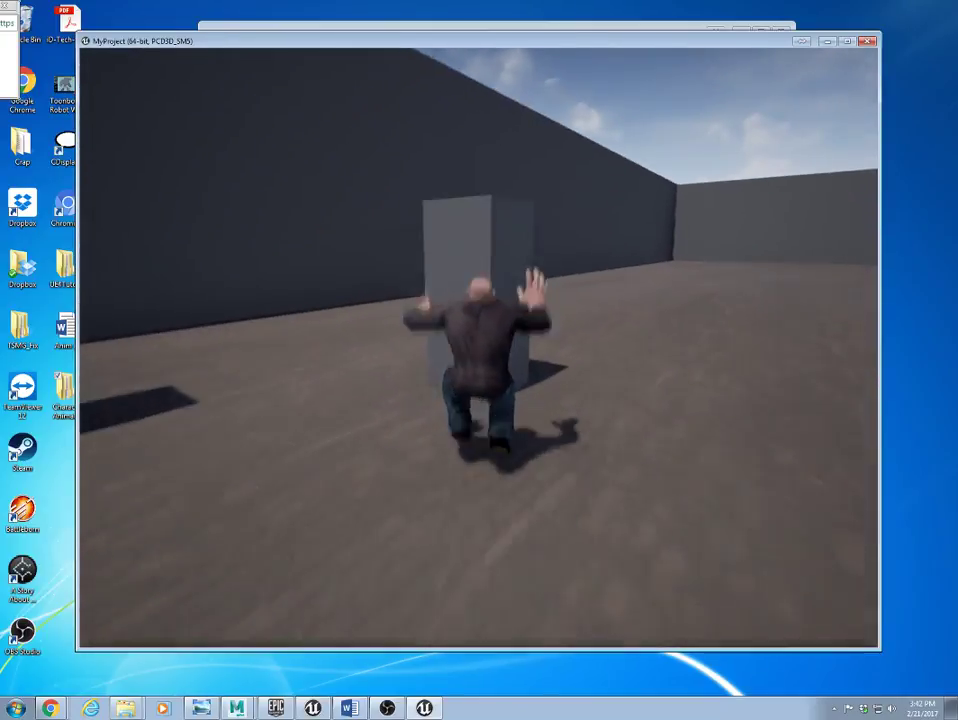
key("w")
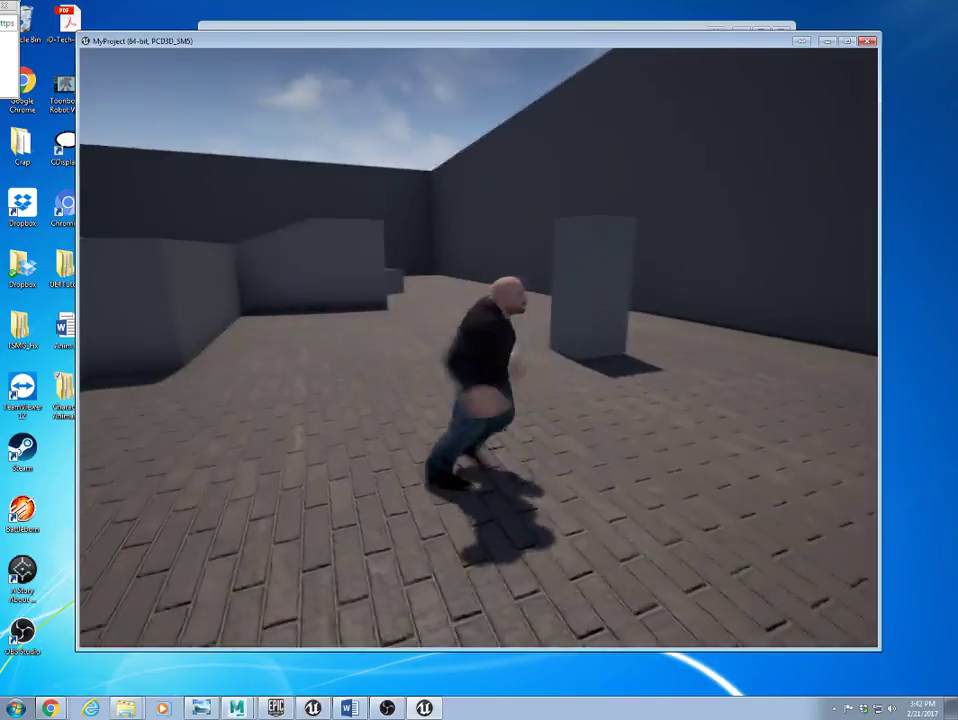
key("d")
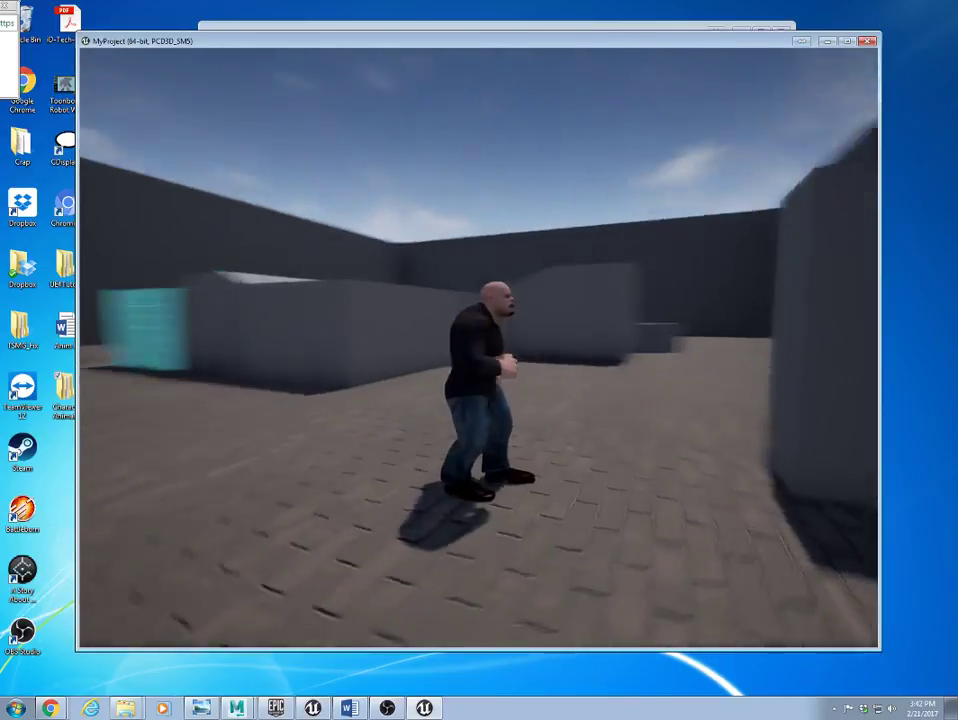
key("w")
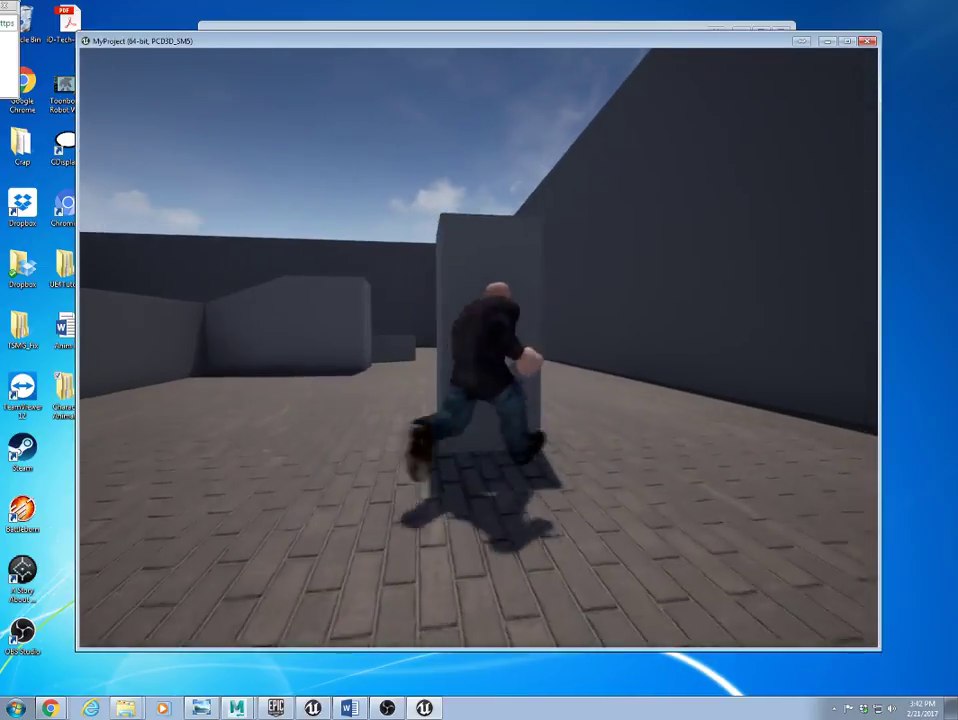
key("s")
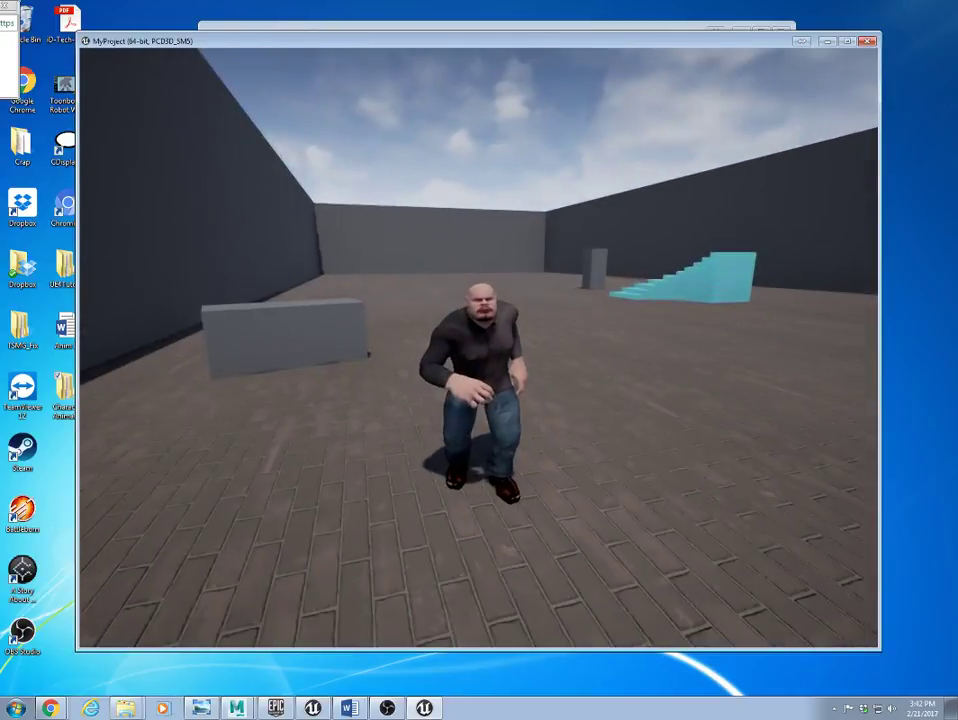
key("w")
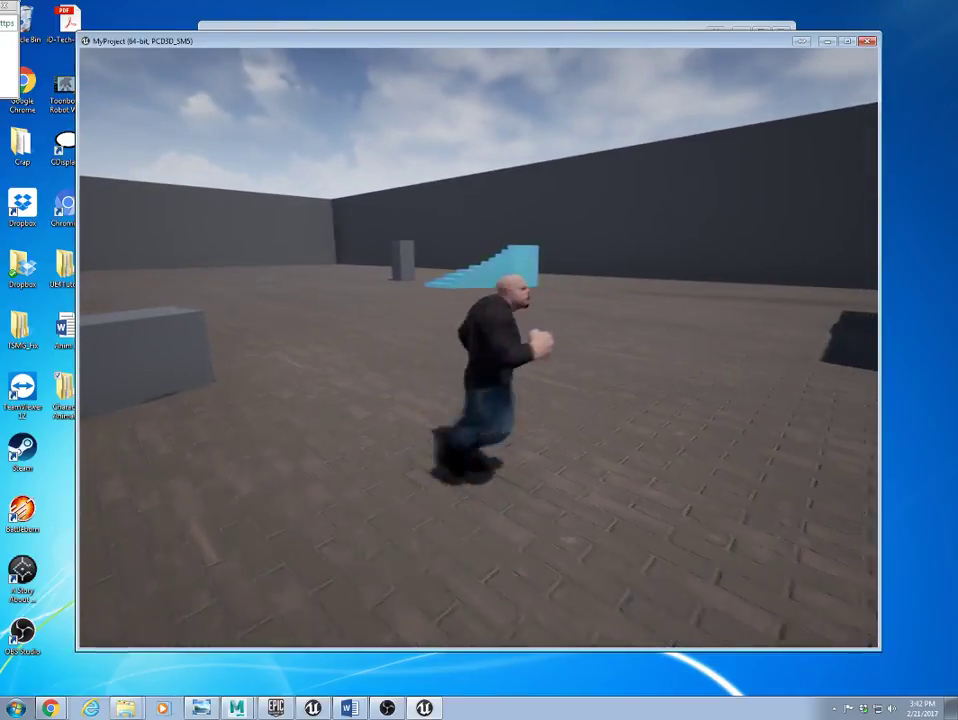
key("w")
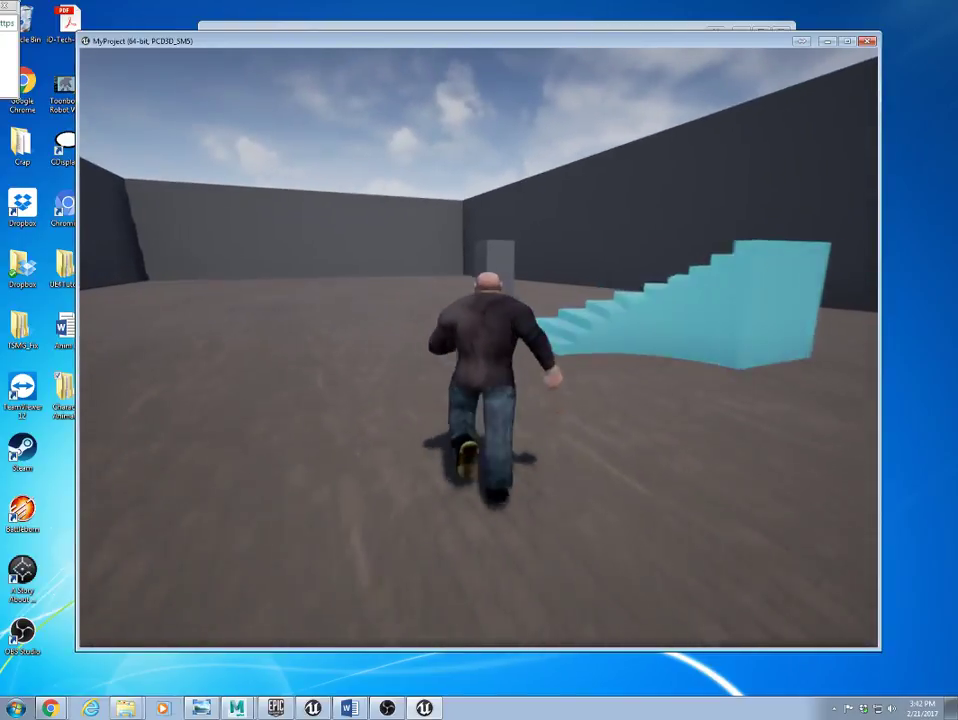
key("w")
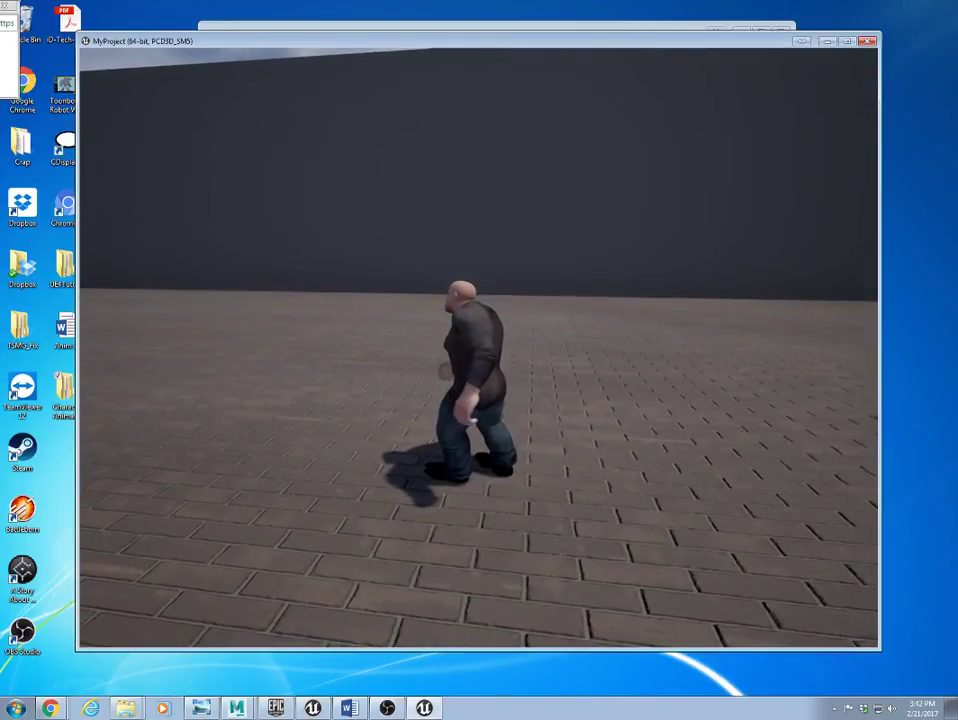
Release the mouse from the packaged game, maximize its window, and close the game
key("super")
left_click(716, 45)
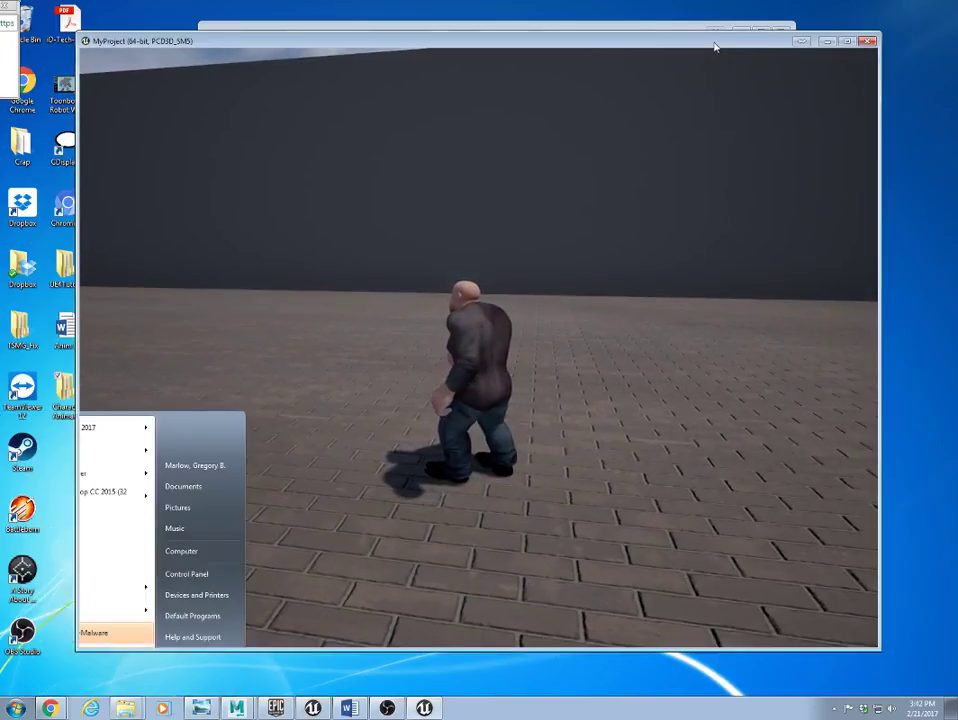
left_click(848, 41)
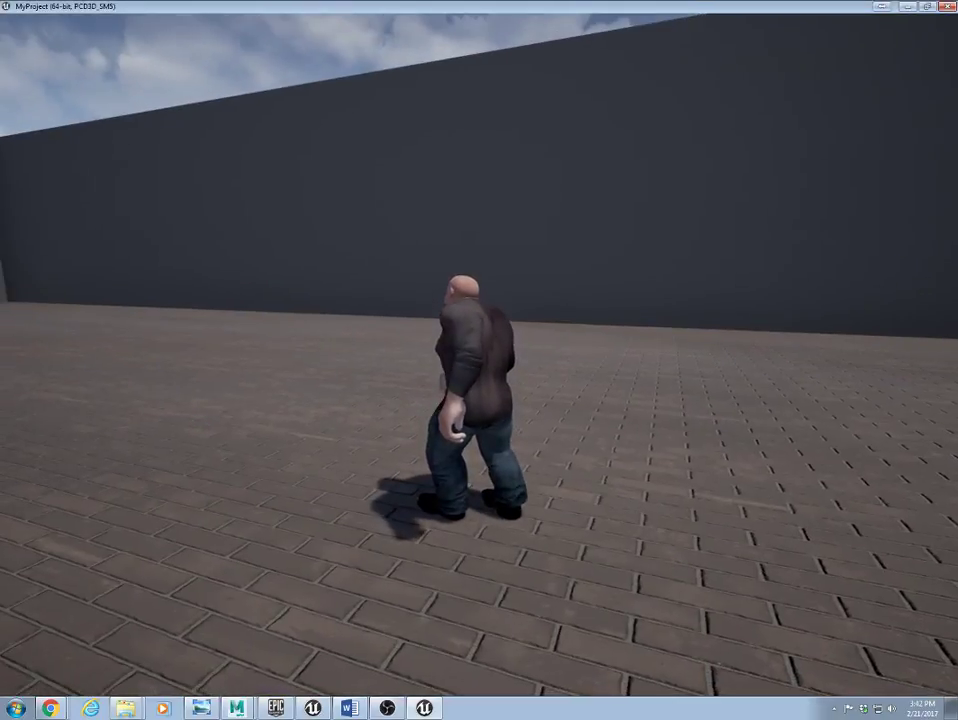
key("super")
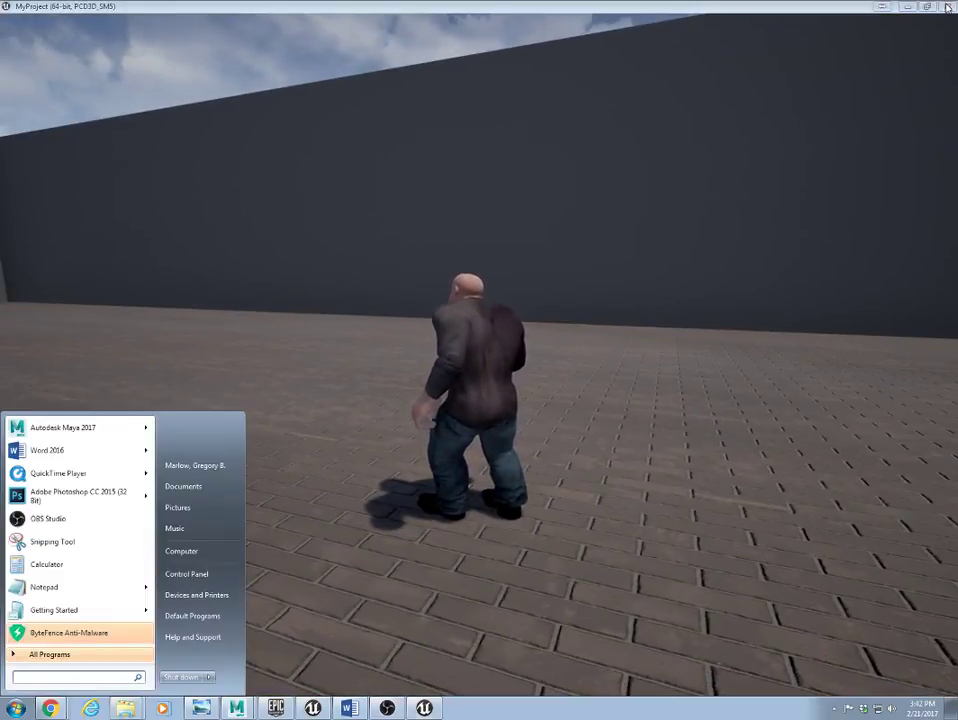
left_click(947, 8)
left_click(338, 636)
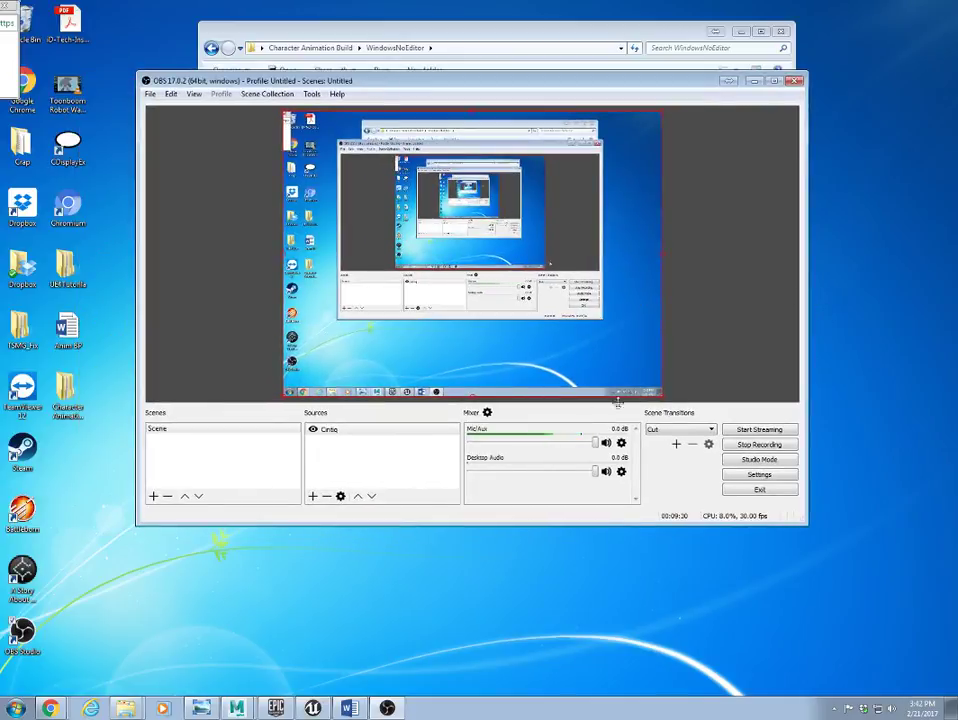
left_click(759, 459)
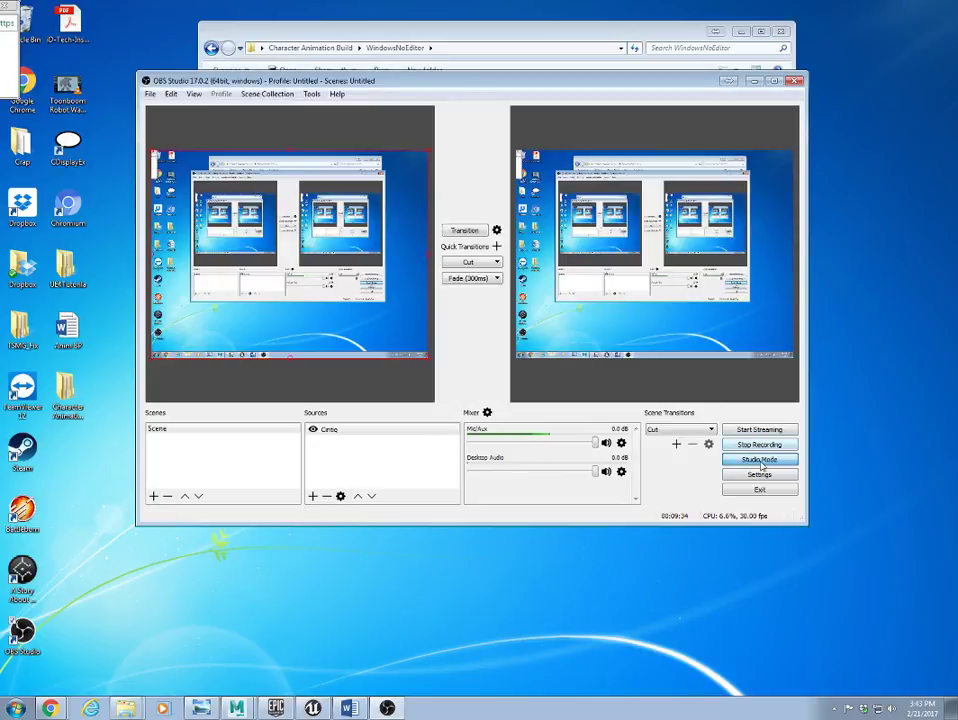
left_click(760, 461)
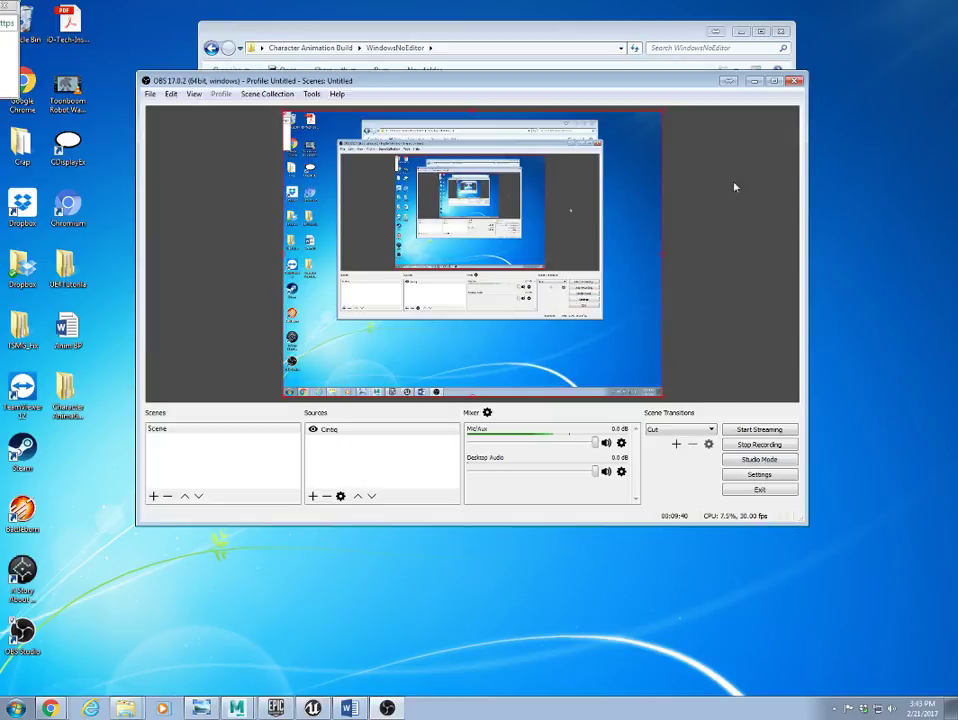
left_click(755, 84)
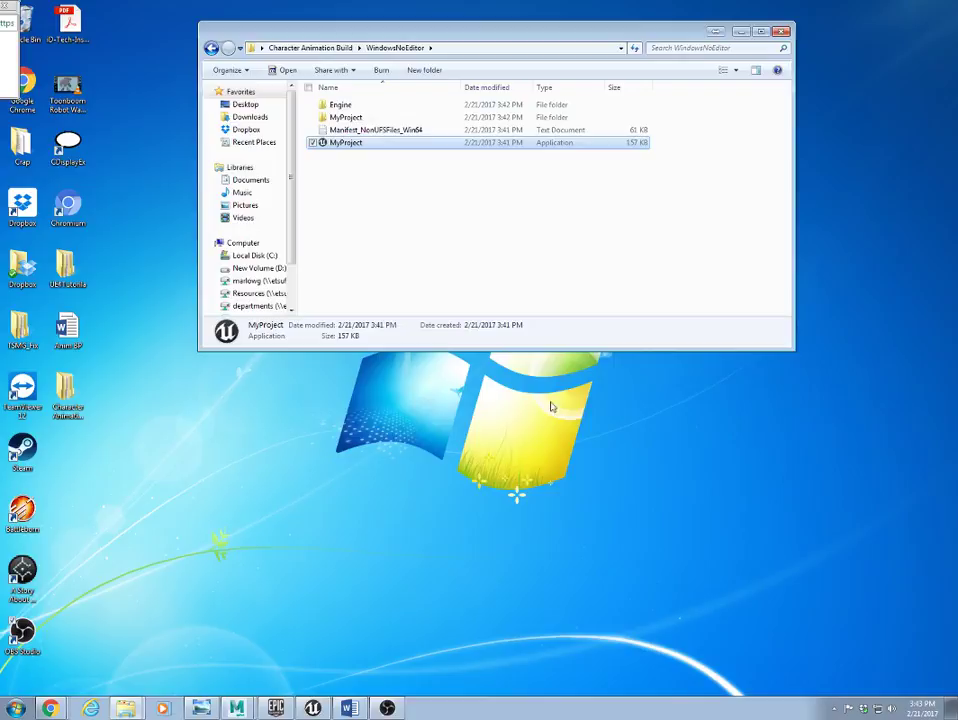
Relaunch the packaged MyProject application, release the mouse from the game, and maximize its window
double_click(341, 144)
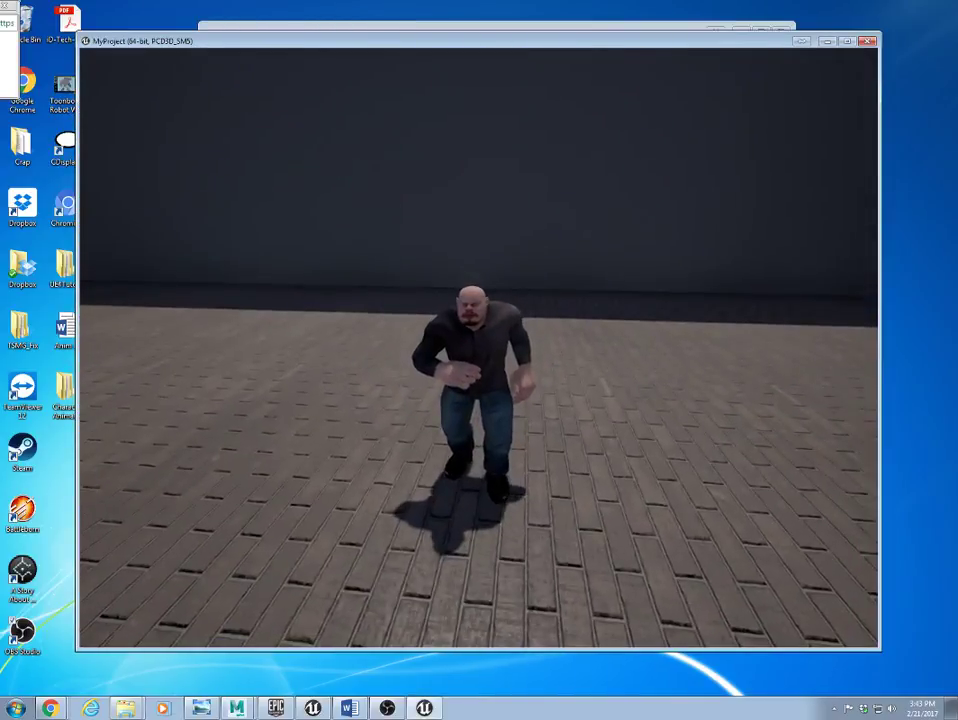
key("super")
left_click(853, 51)
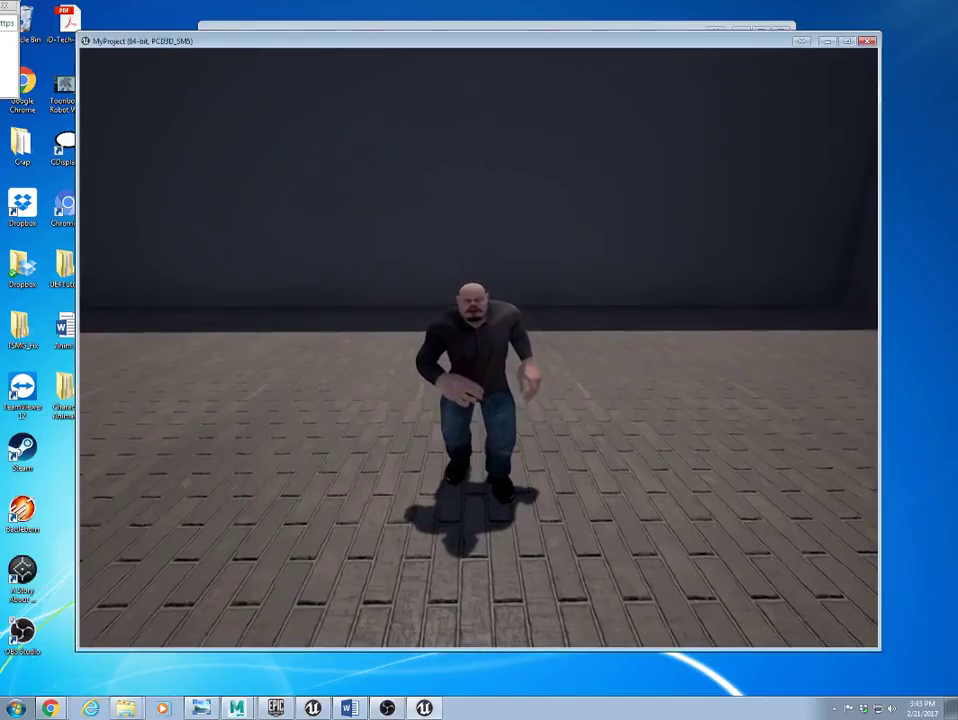
left_click(853, 51)
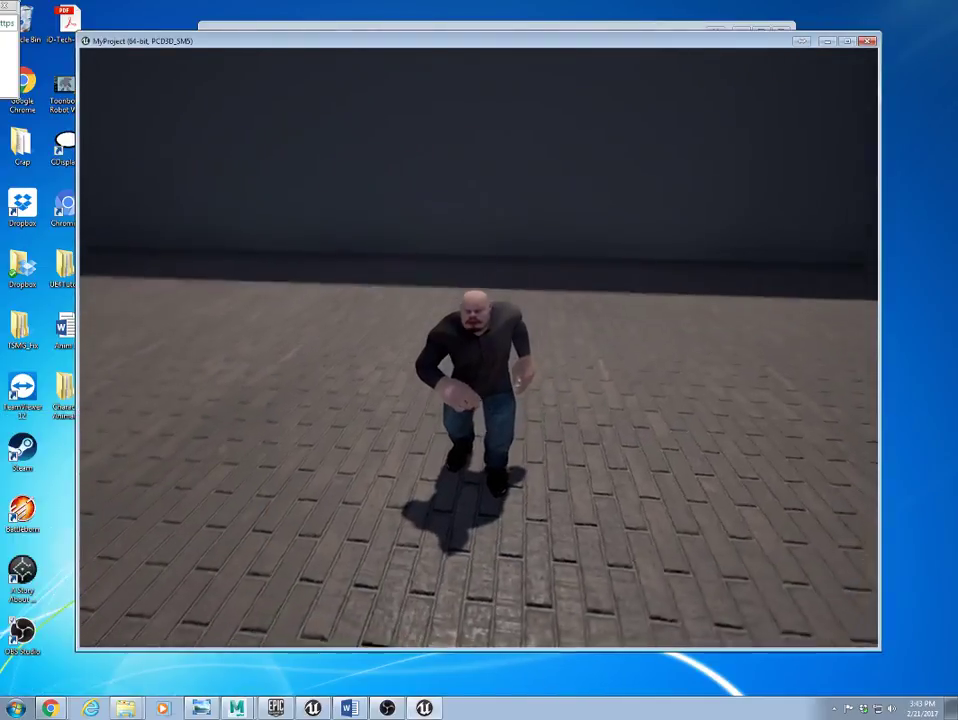
left_click(848, 43)
key("super")
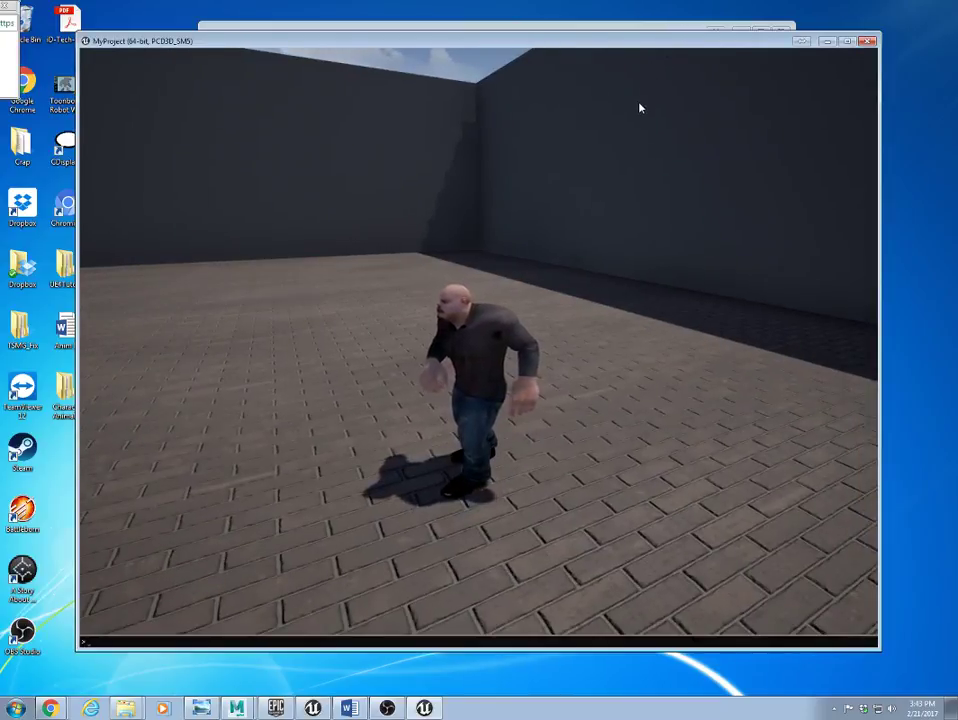
key("super")
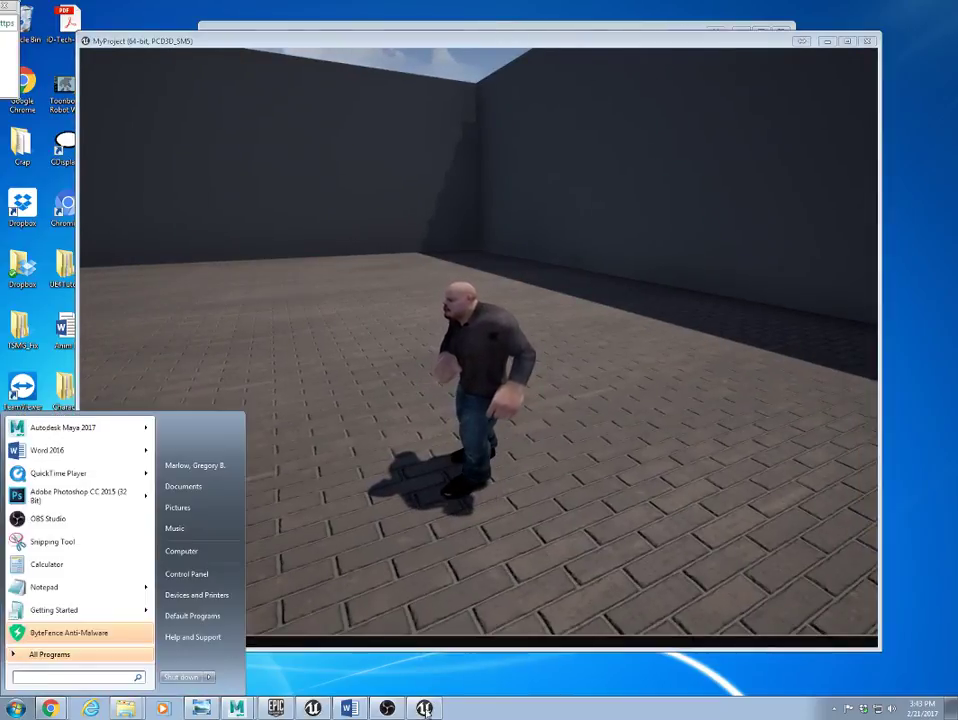
left_click(425, 709)
mouse_move(395, 42)
left_mouse_down()
mouse_move(496, 43)
mouse_move(408, 51)
left_mouse_up()
left_click(859, 49)
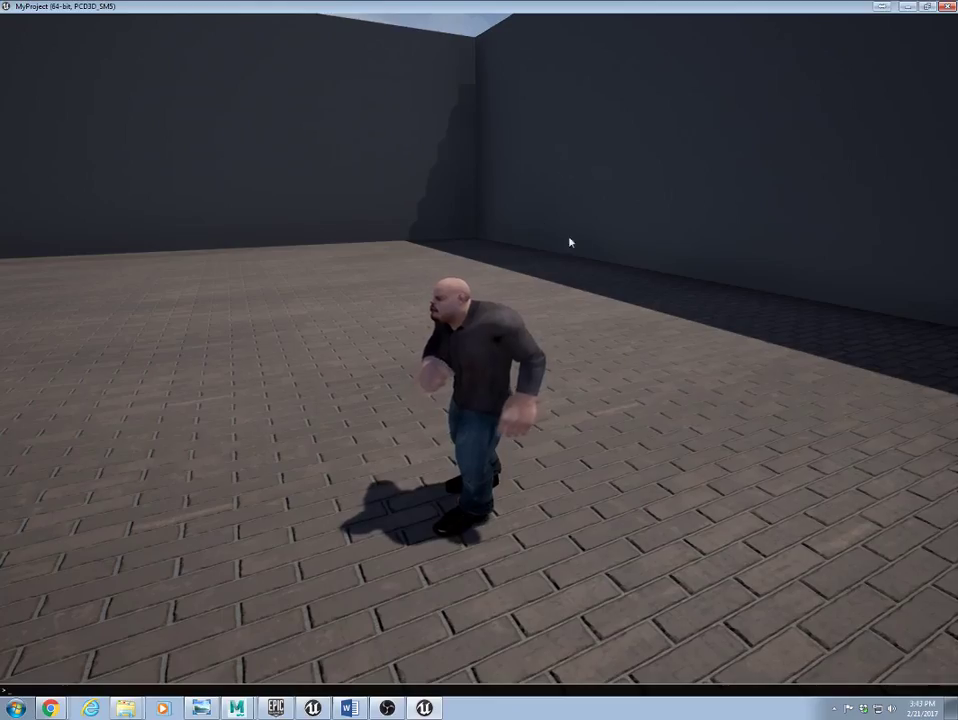
Dismiss the in-game console with its stray text and return control to the character
left_click_drag(586, 414, 397, 415)
type("ww")
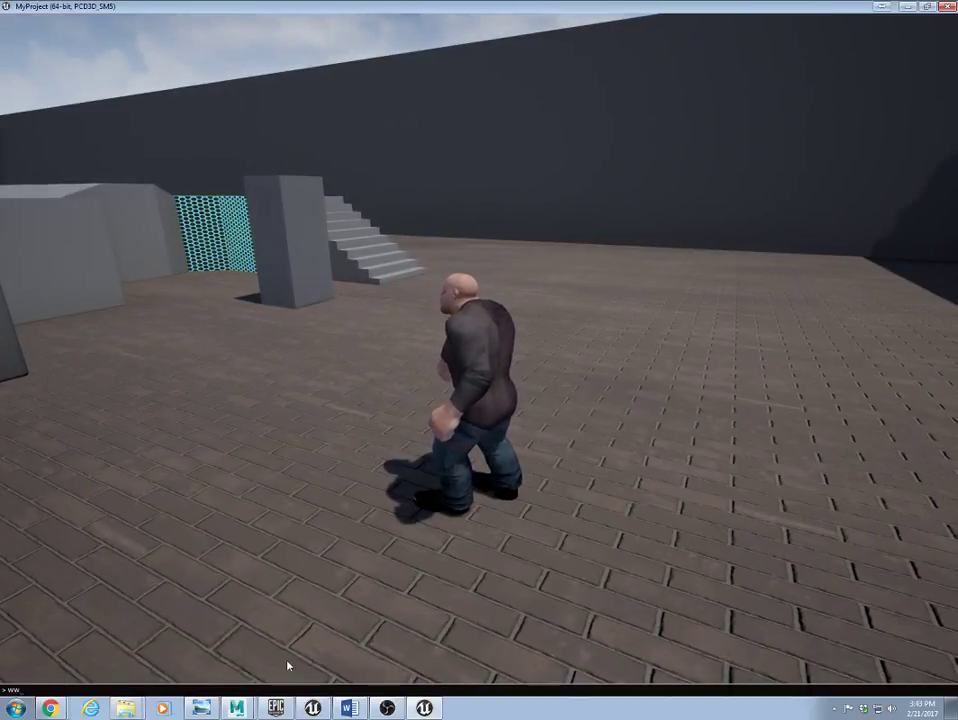
key("Escape")
key("Escape")
left_click(479, 355)
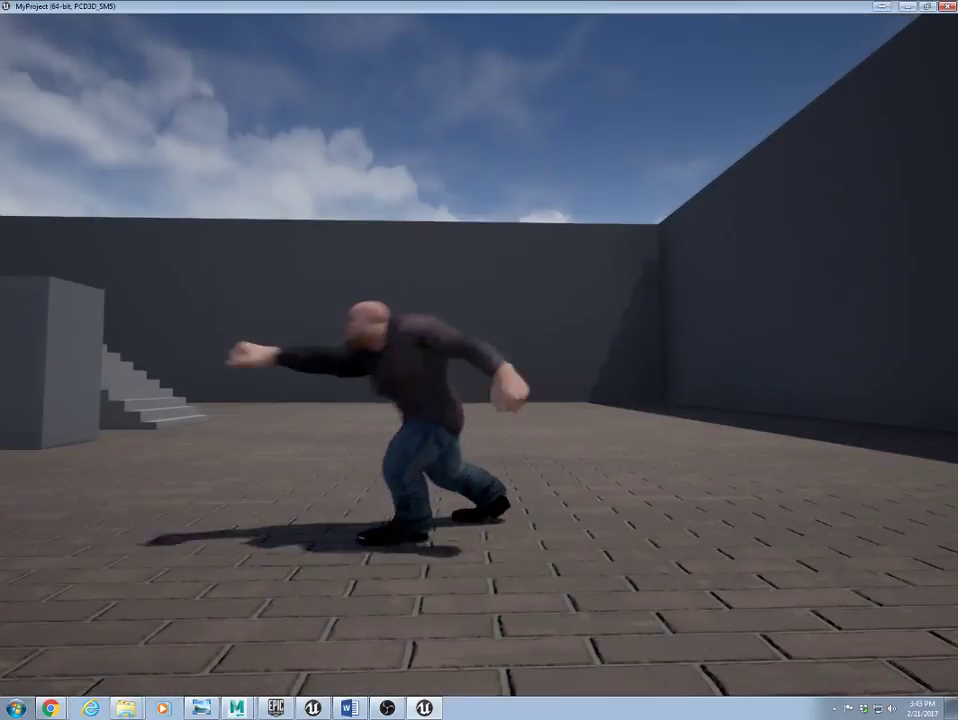
Play-test the jumps by running along the blue walkway and leaping over the gap onto a standing pillar
key("w")
key("w")
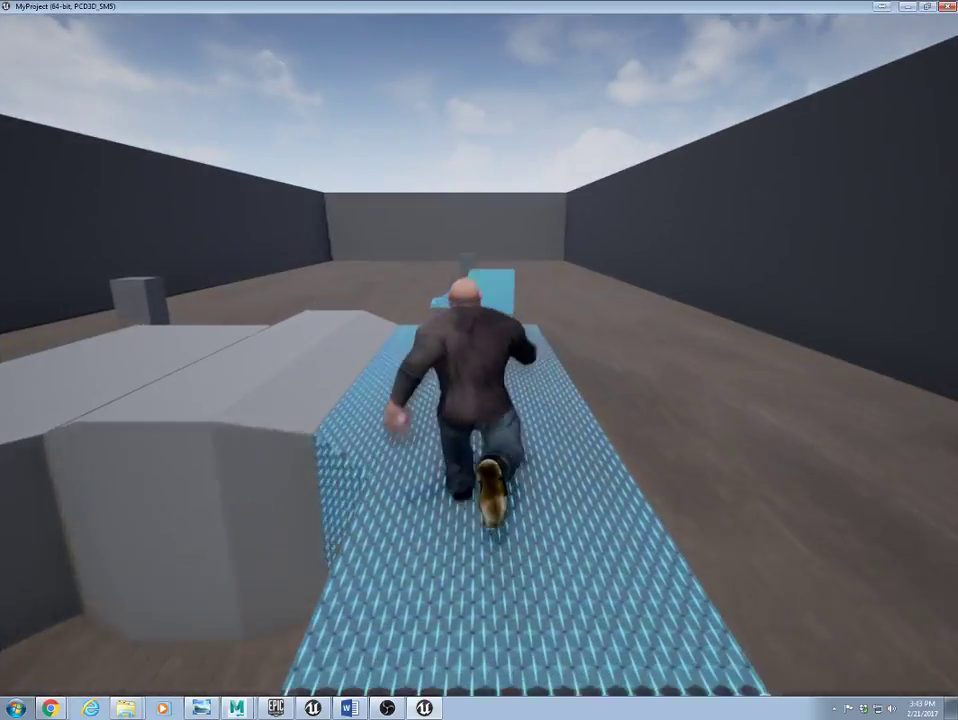
key("space")
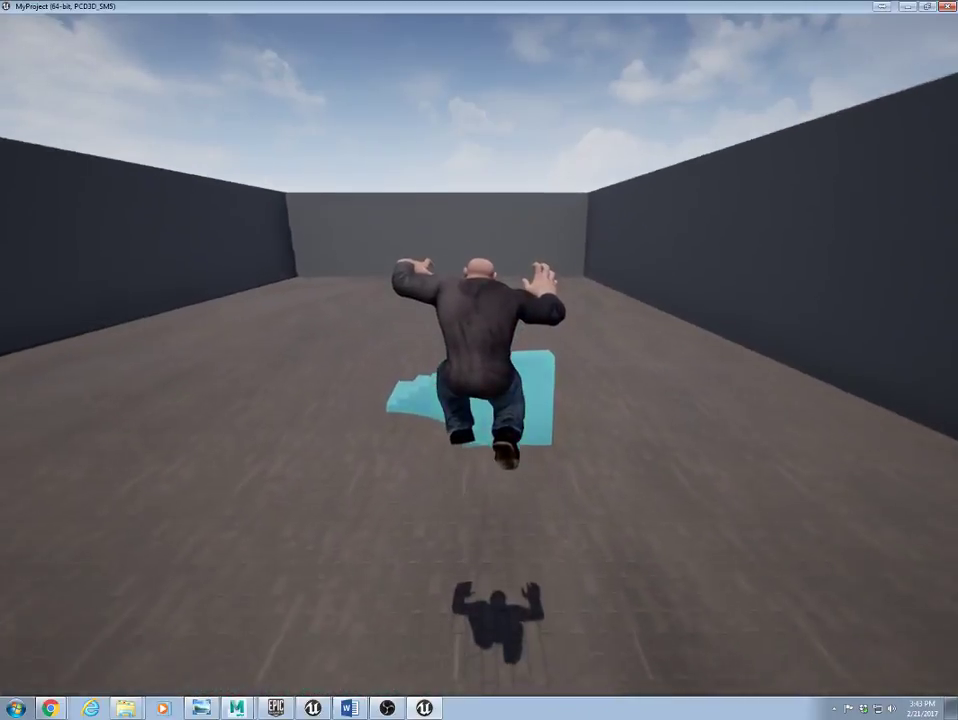
key("space")
key("w")
key("space")
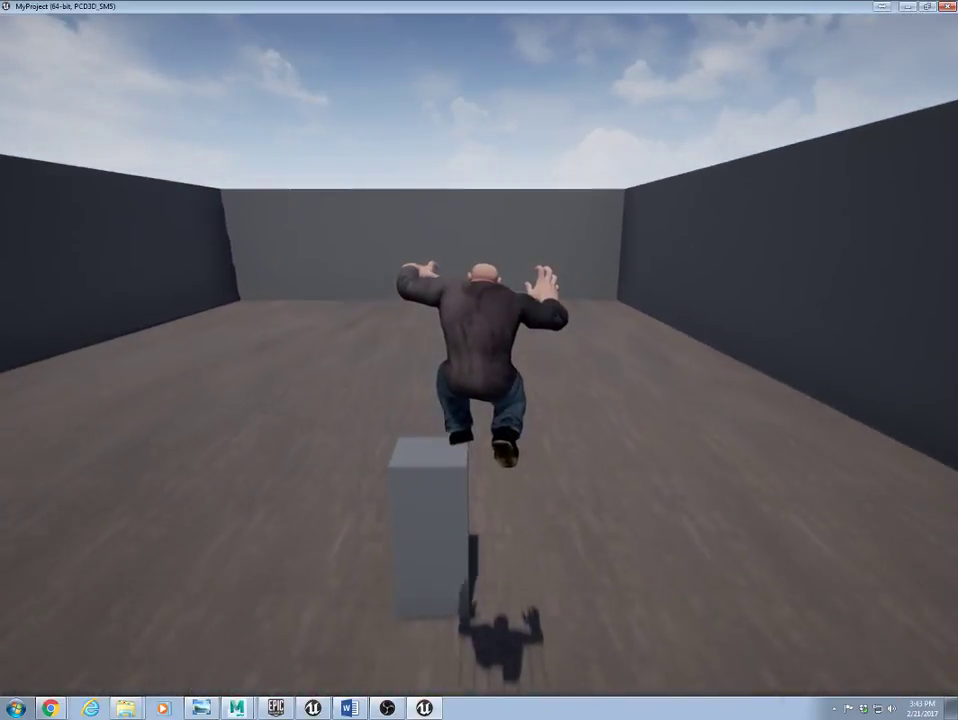
key("w")
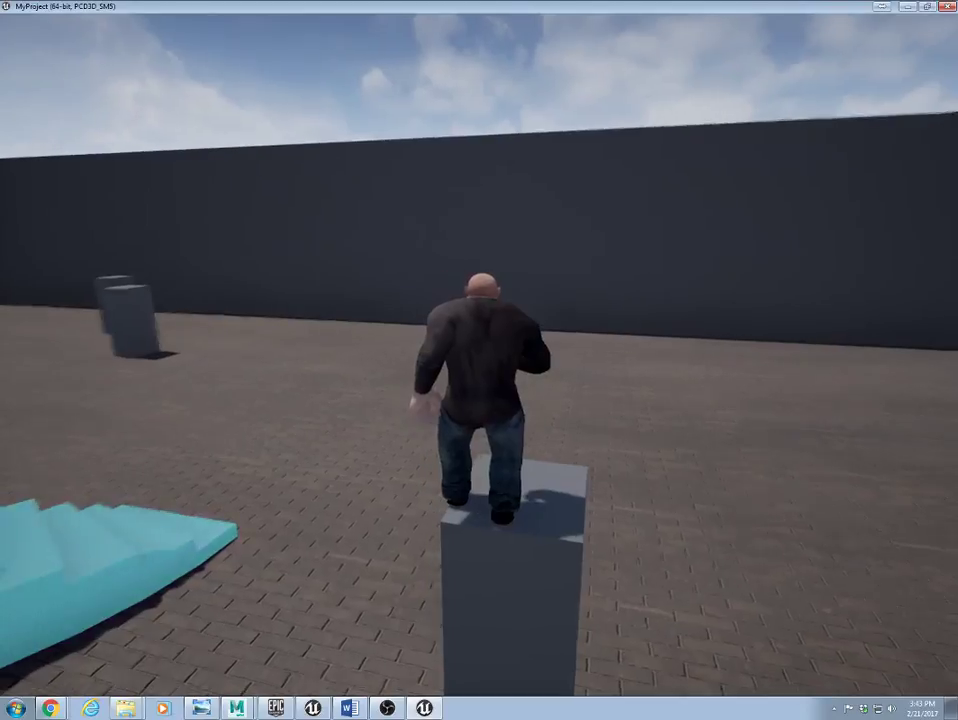
key("space")
key("w")
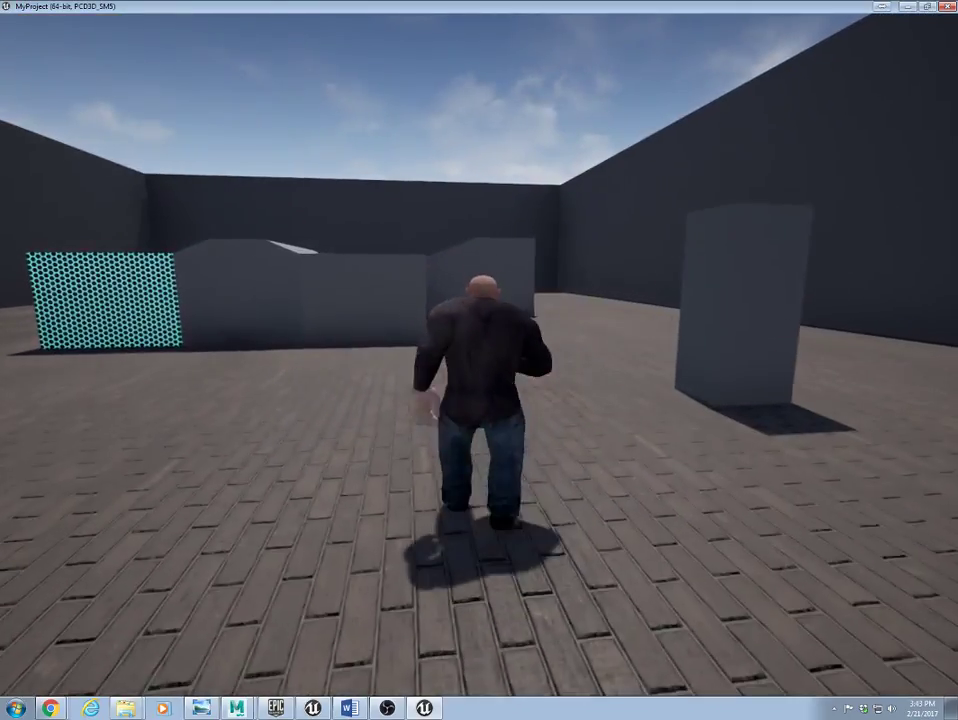
Play-test running by moving the character around the blue stair block and across the brick floor to the grey pillars
key("a")
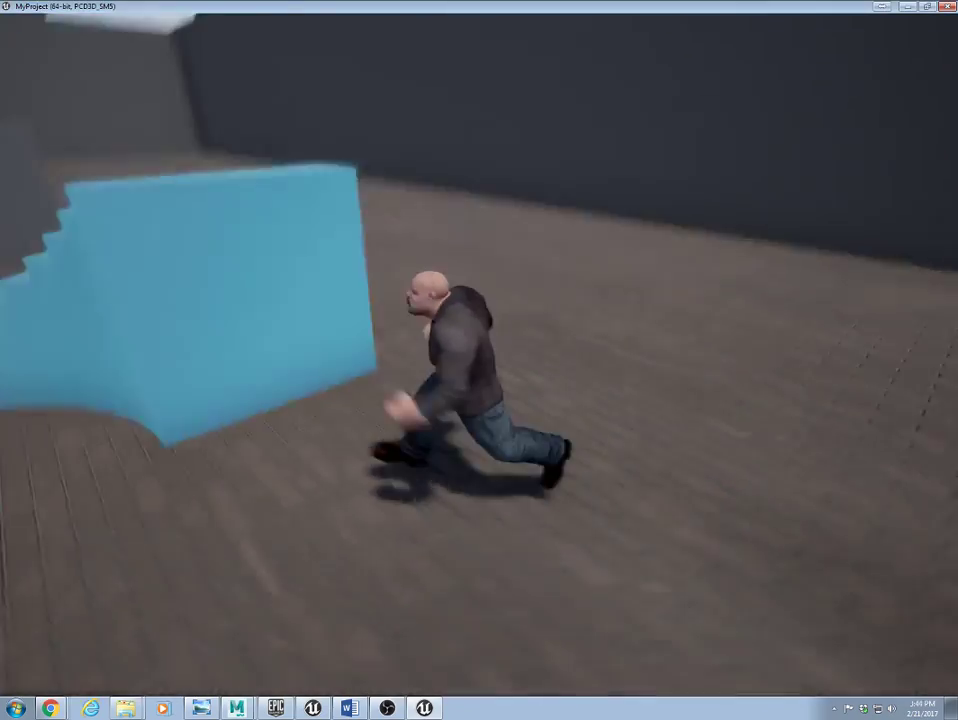
key("a")
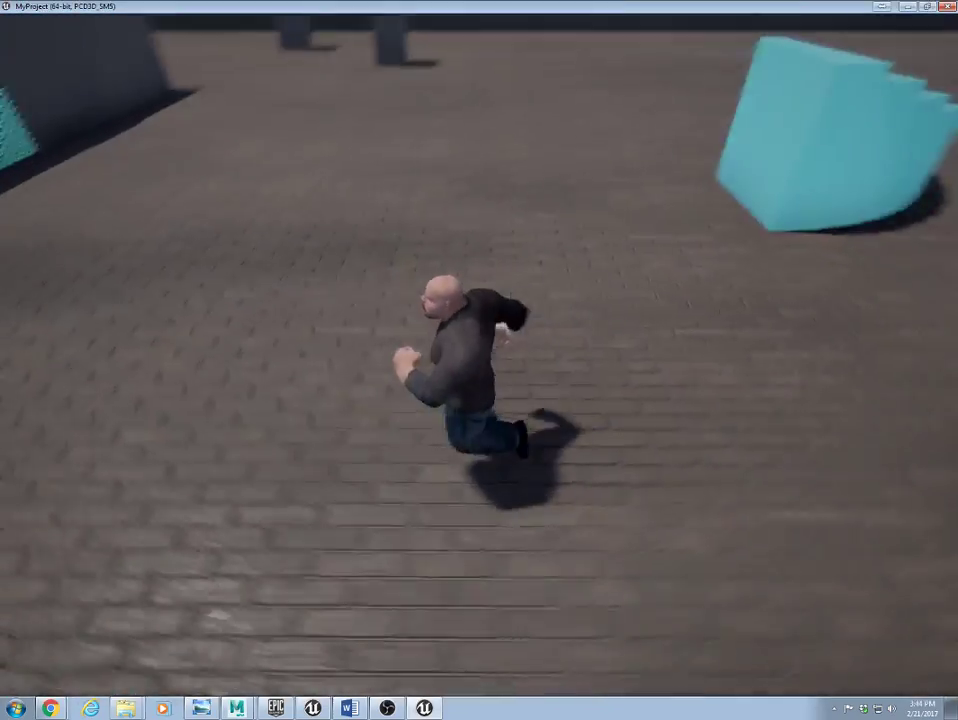
key("a")
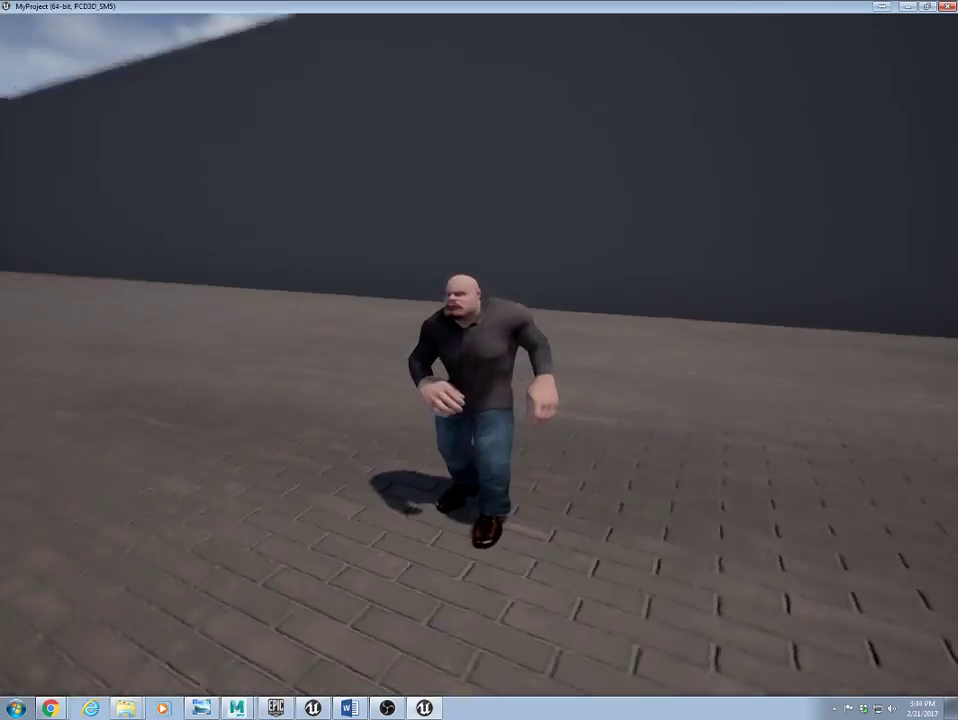
key("w")
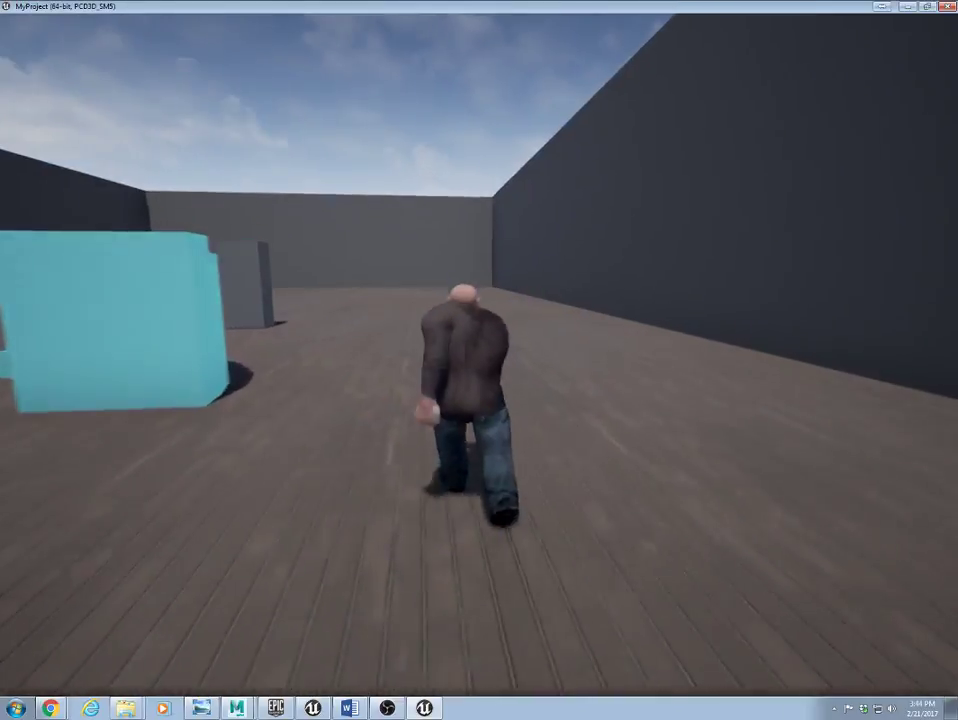
key("w")
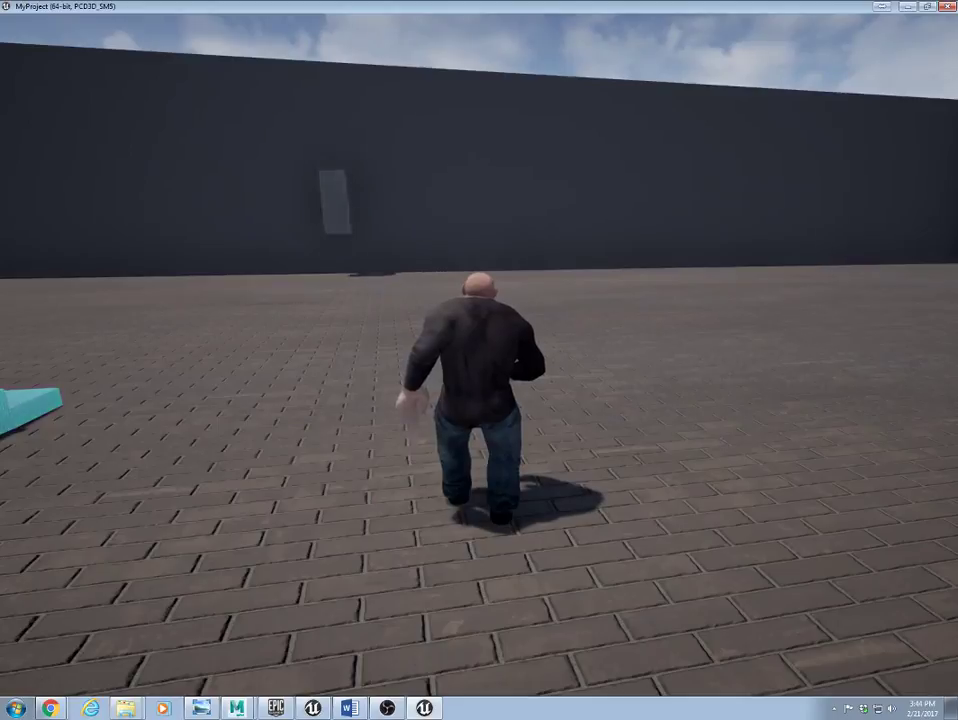
key("w")
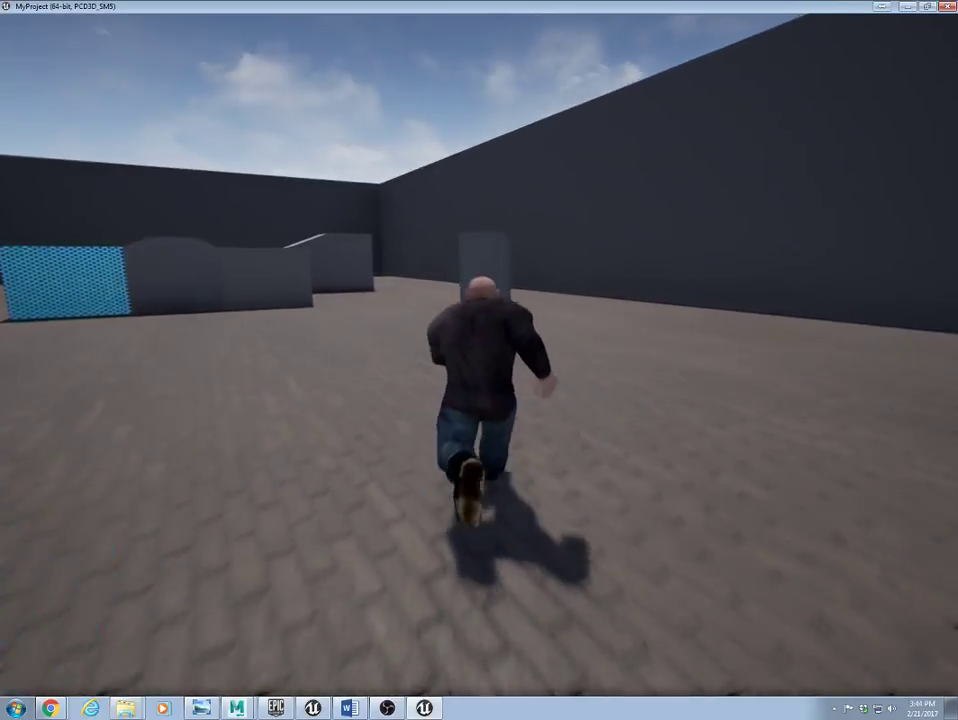
key("w")
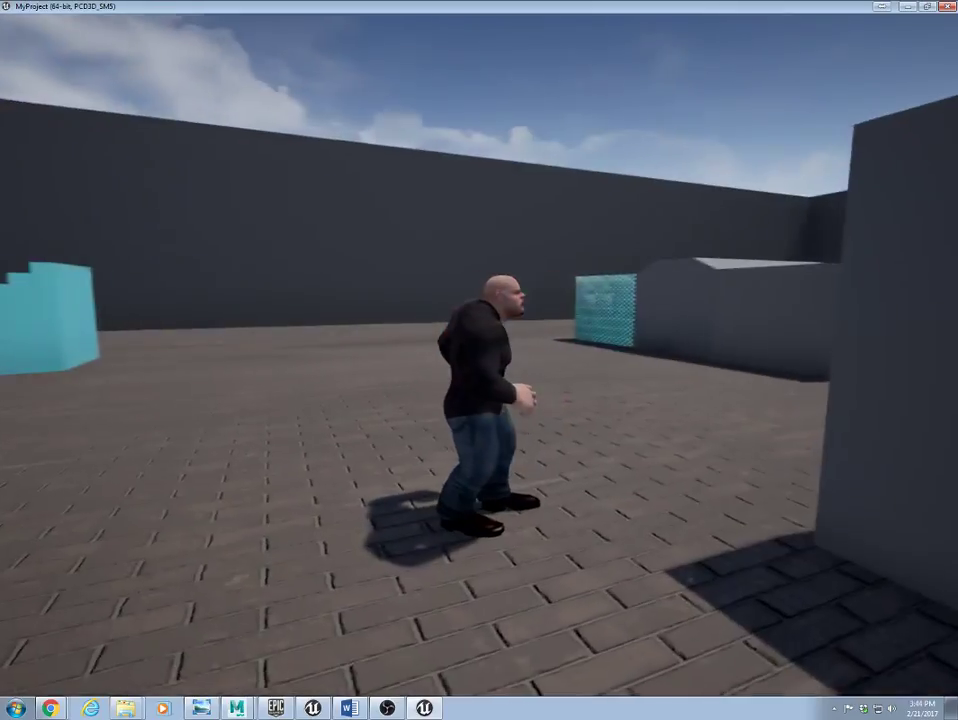
Test the pillar physics by knocking over the movable grey pillars with the character
key("f")
key("d")
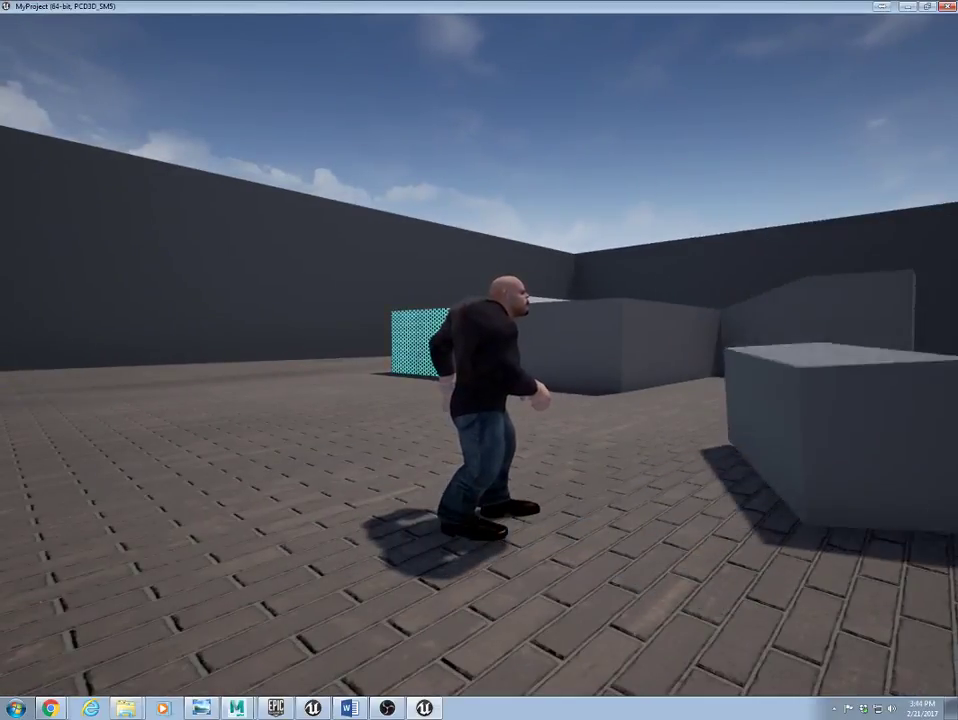
key("d")
key("w")
key("w")
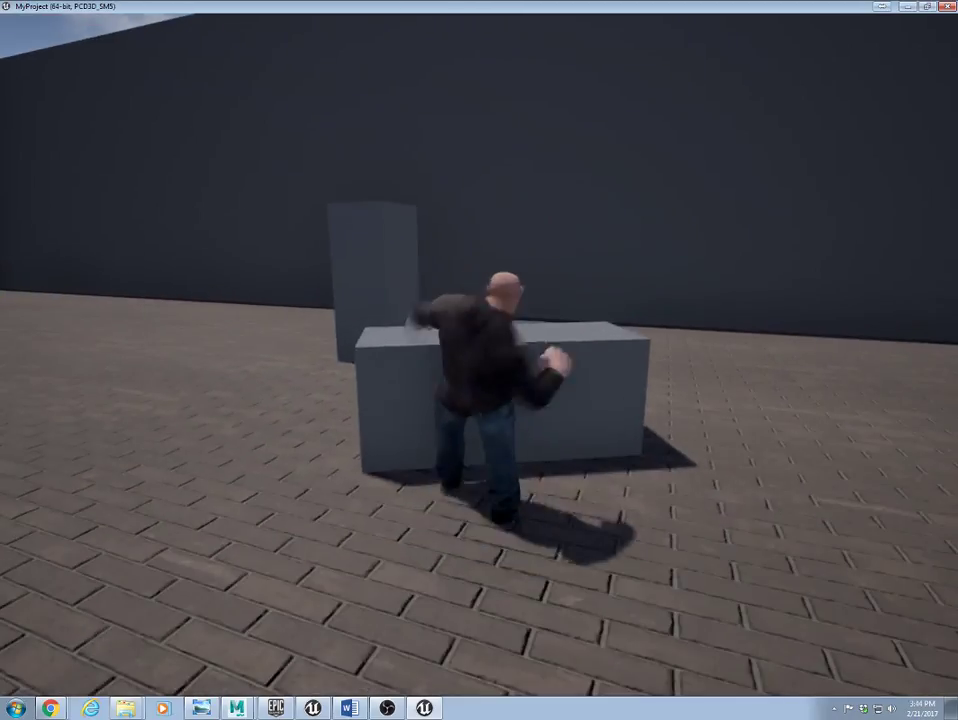
key("space")
key("w")
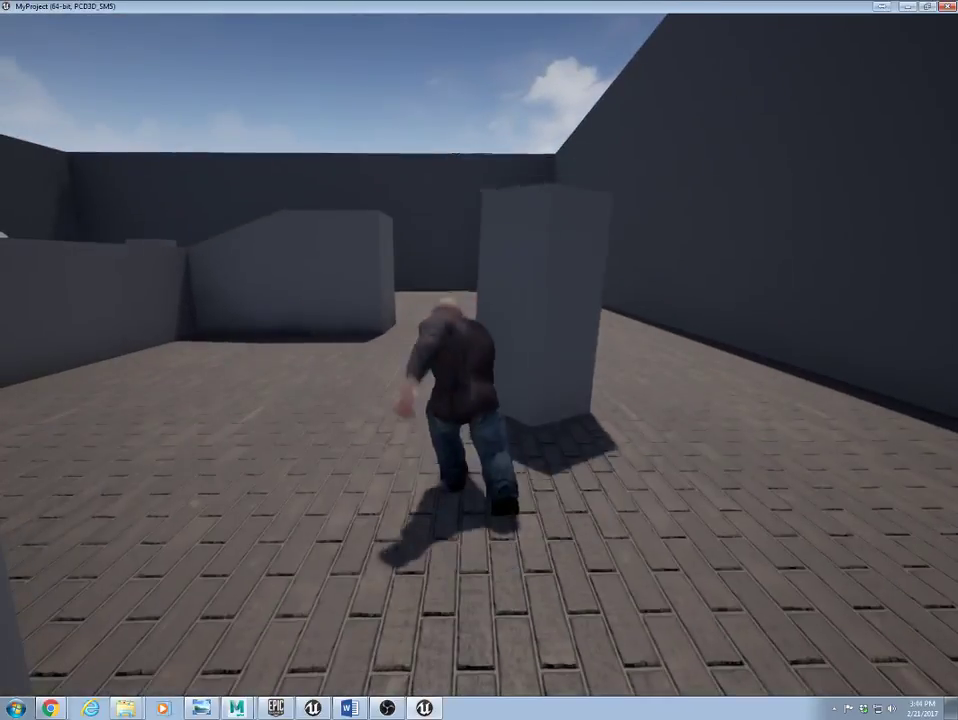
key("w")
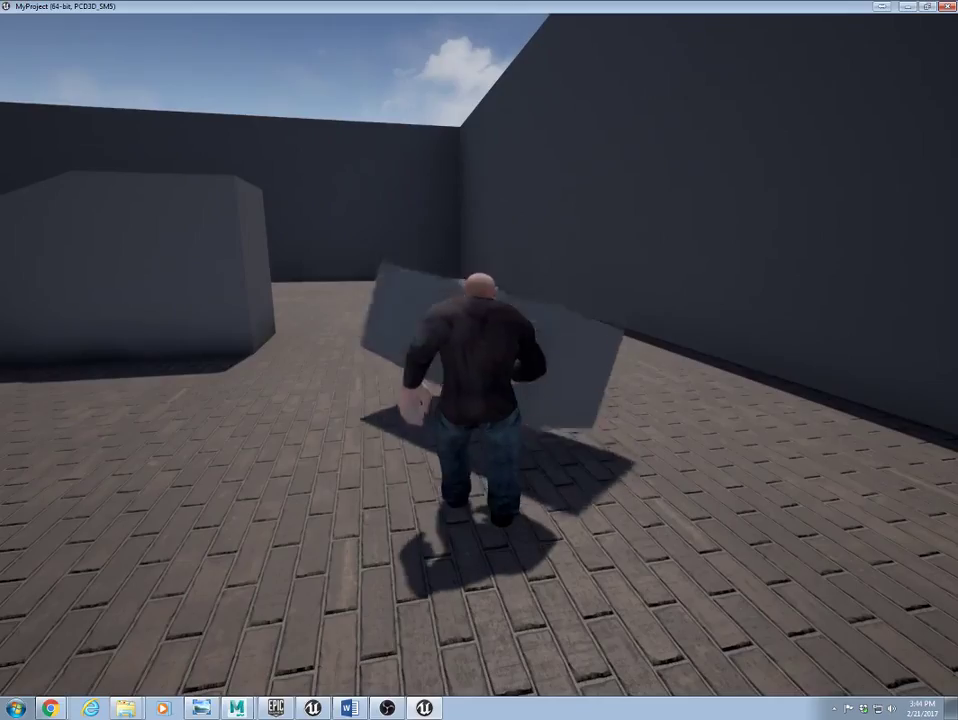
key("w")
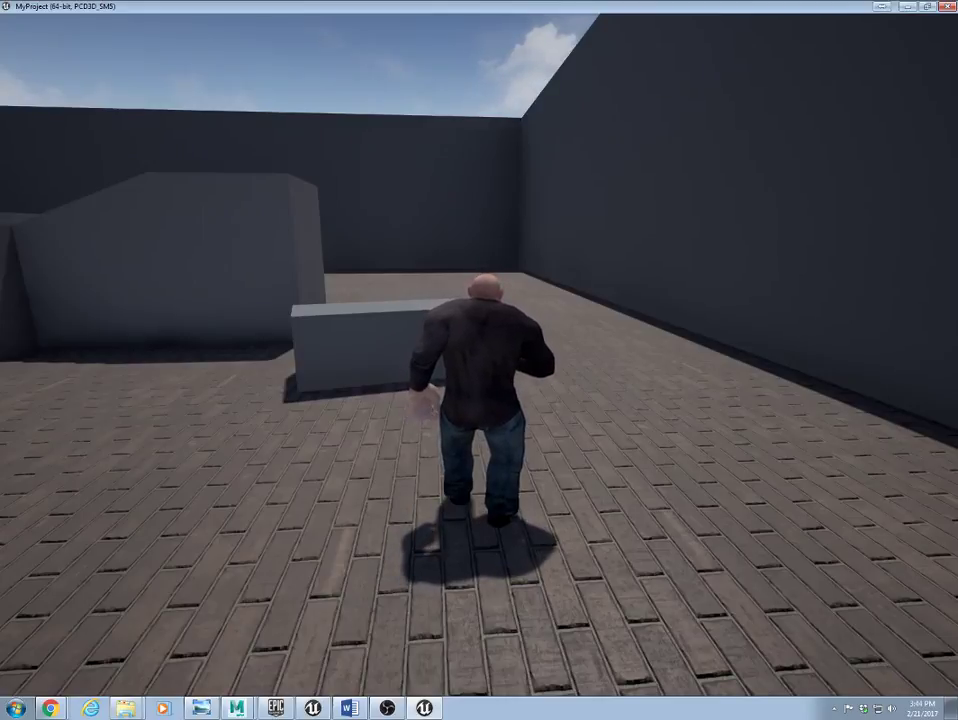
Release the mouse from the packaged game, close it, and switch to OBS Studio
key("super")
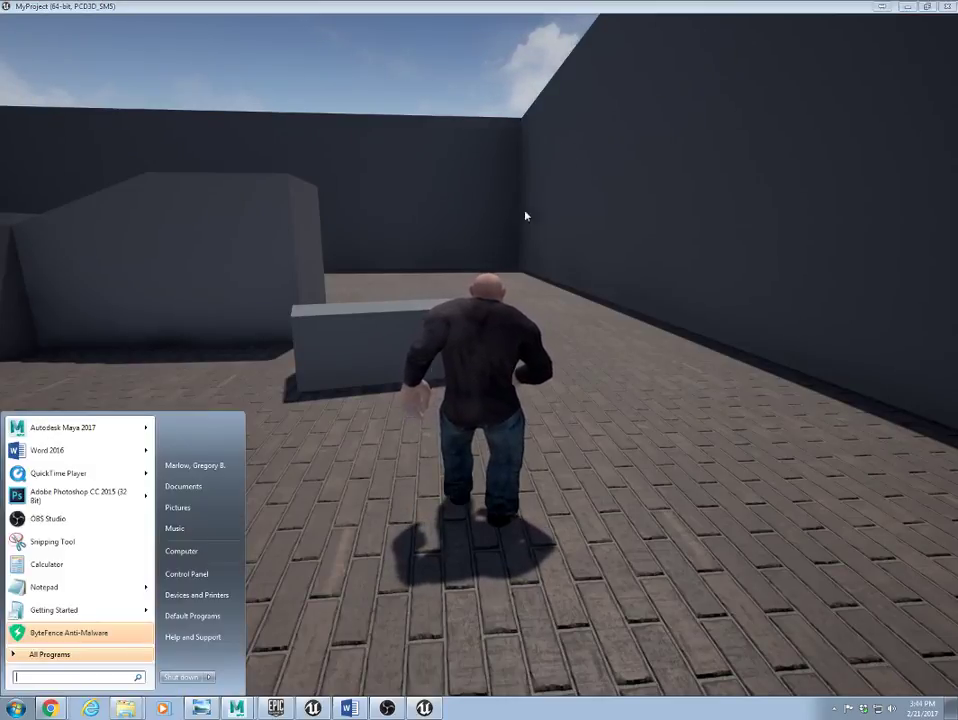
left_click(946, 7)
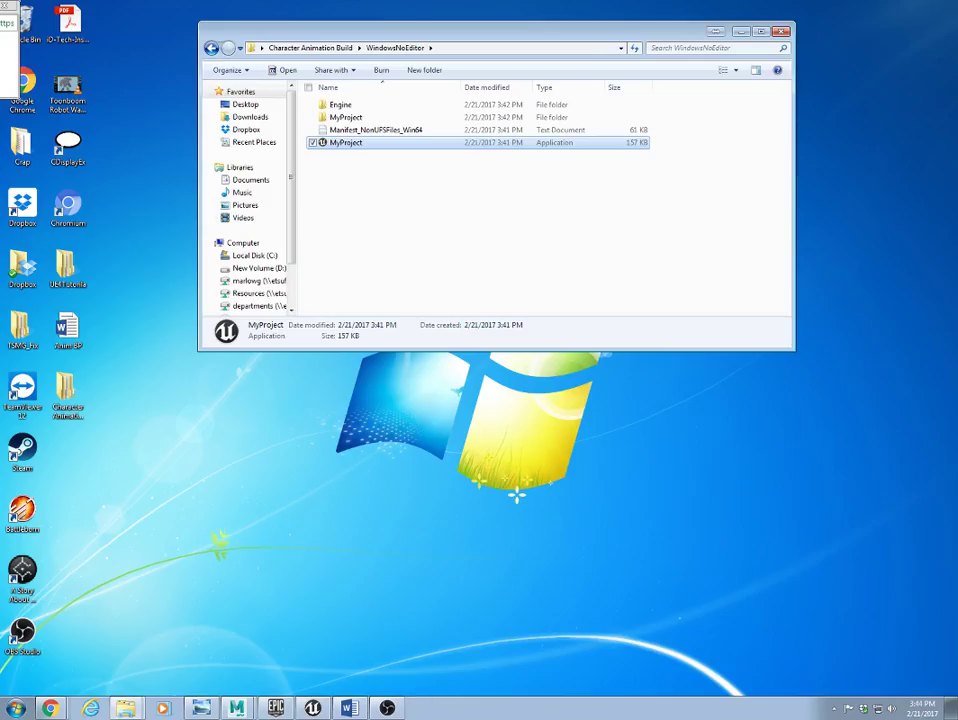
left_click(387, 708)
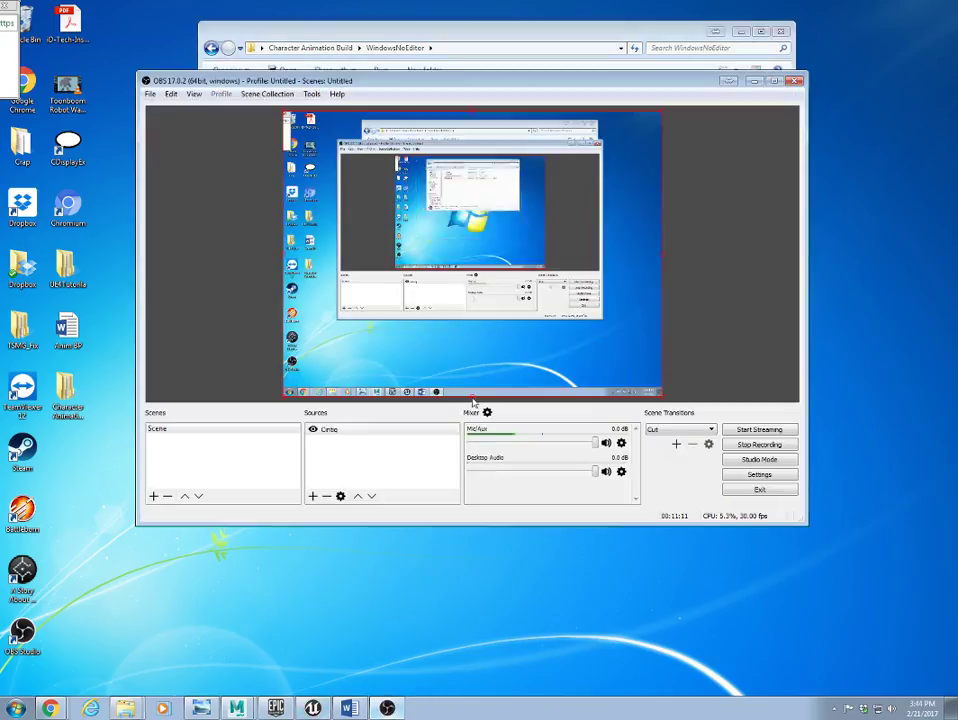